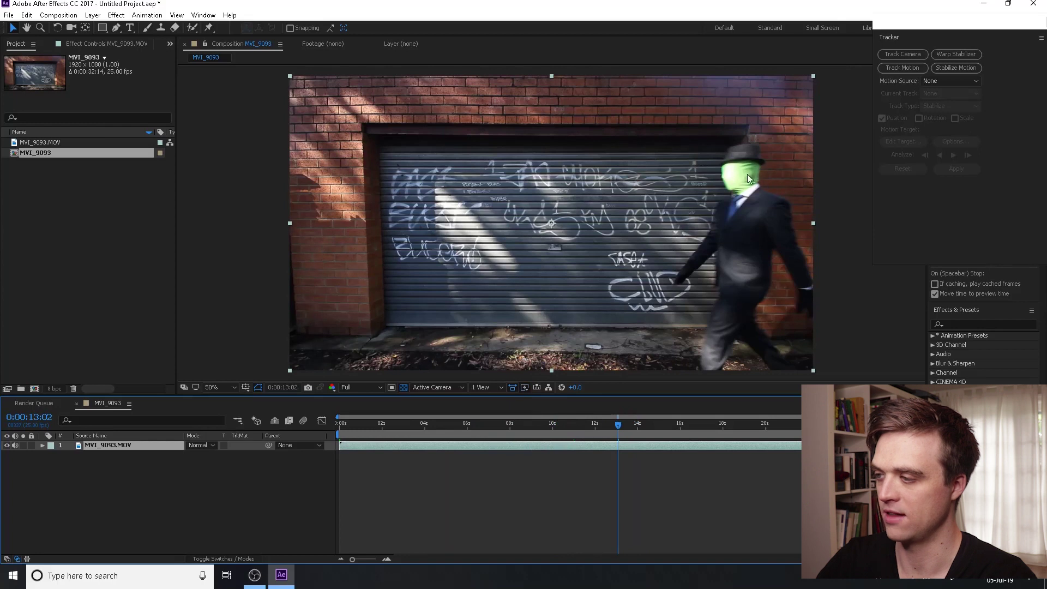
Step: Play and scrub through the clip to review the green-masked man walking across the shot
{"action": "key", "text": "space"}
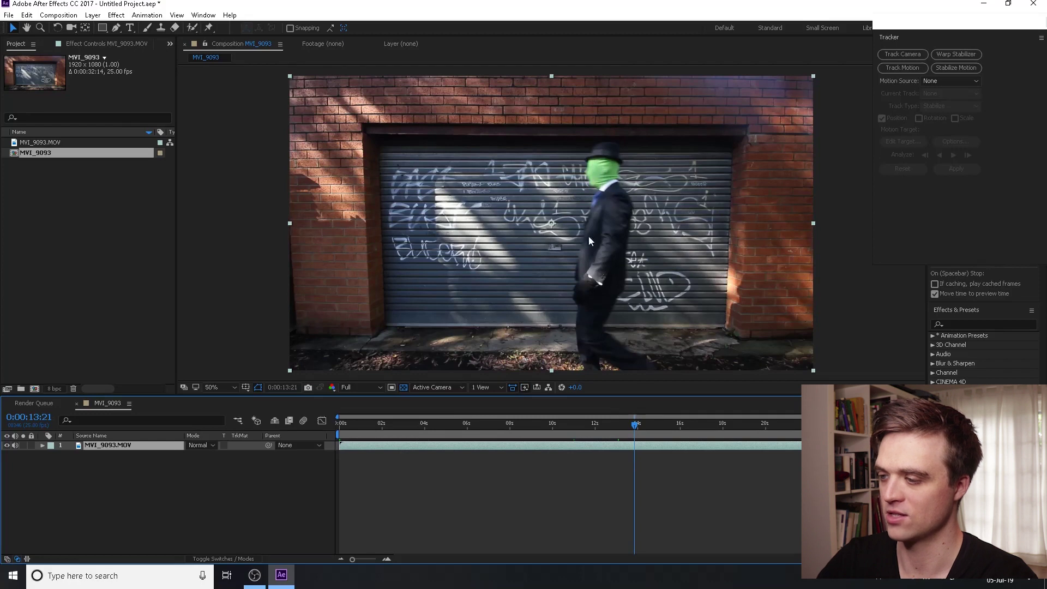
{"action": "left_click_drag", "start_coordinate": [635, 423], "coordinate": [652, 441]}
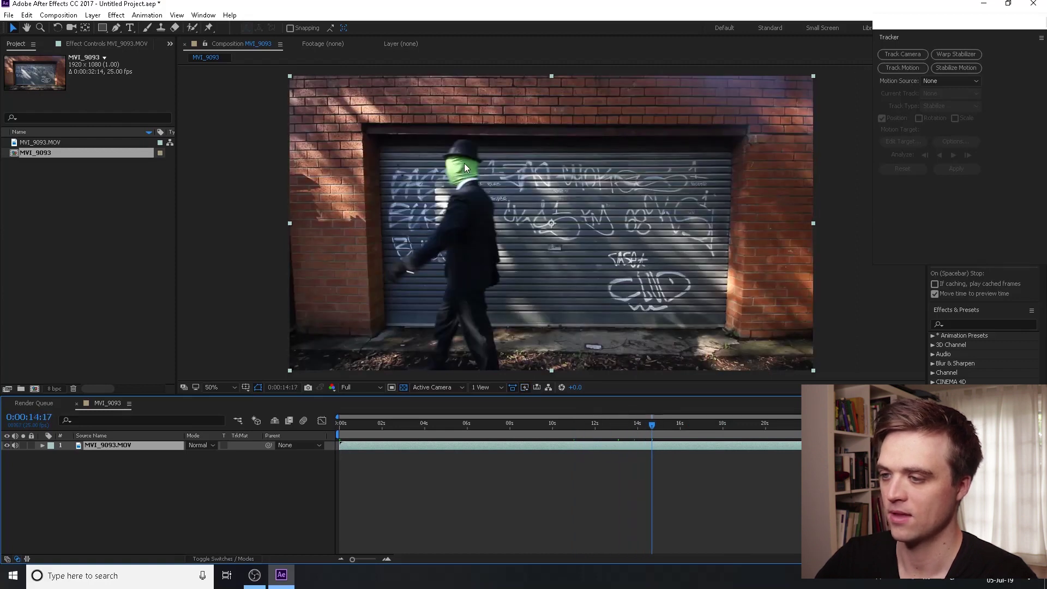
{"action": "left_click_drag", "start_coordinate": [674, 424], "coordinate": [612, 424]}
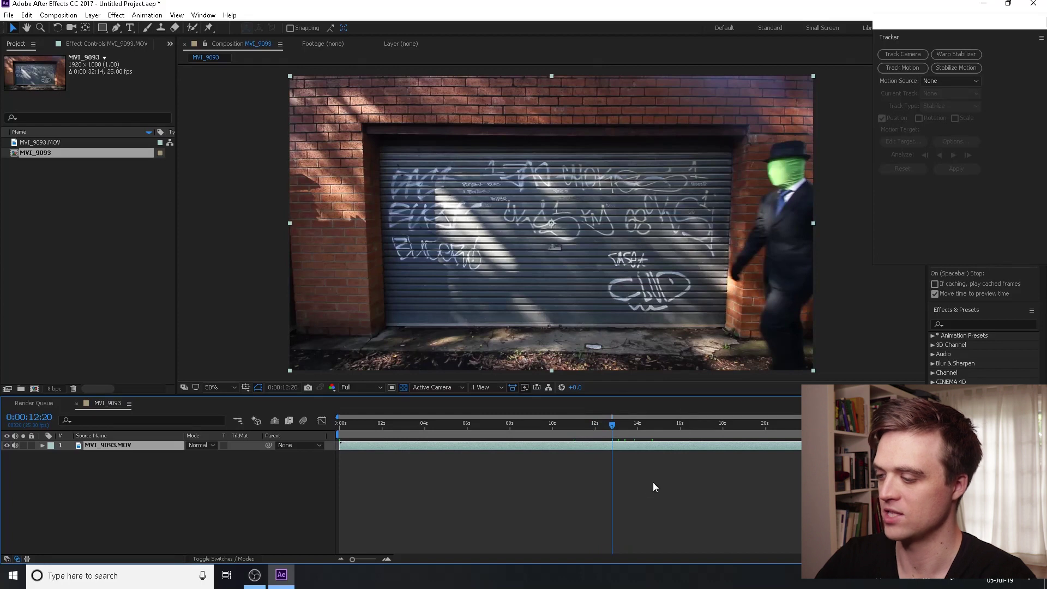
Step: Split the clip layer at the empty-scene frame 0:00:23:11 and move the trailing segment to the composition's start
{"action": "left_click_drag", "start_coordinate": [691, 436], "coordinate": [839, 426]}
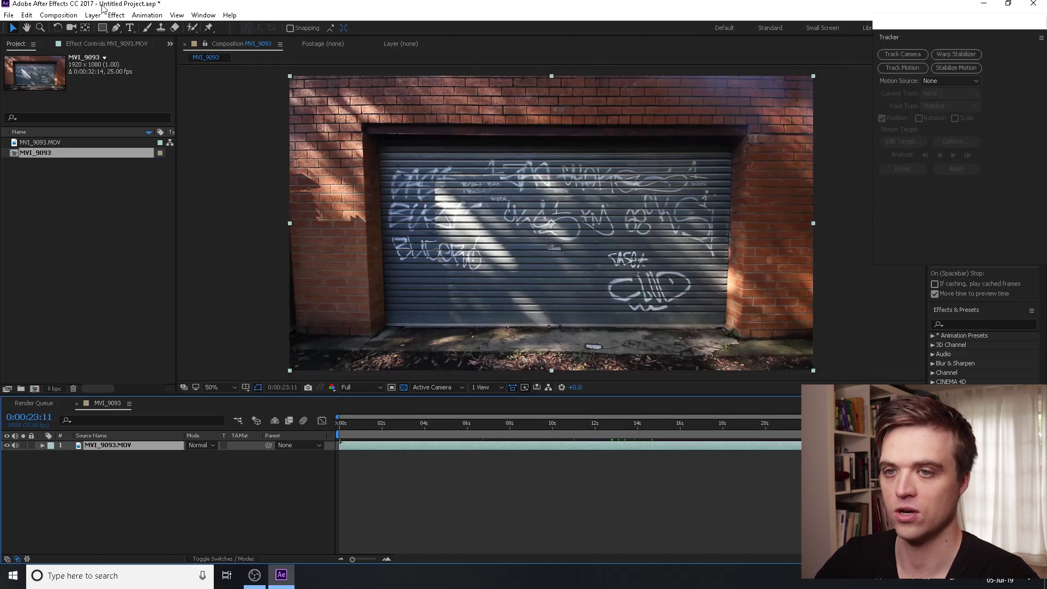
{"action": "left_click", "coordinate": [55, 15]}
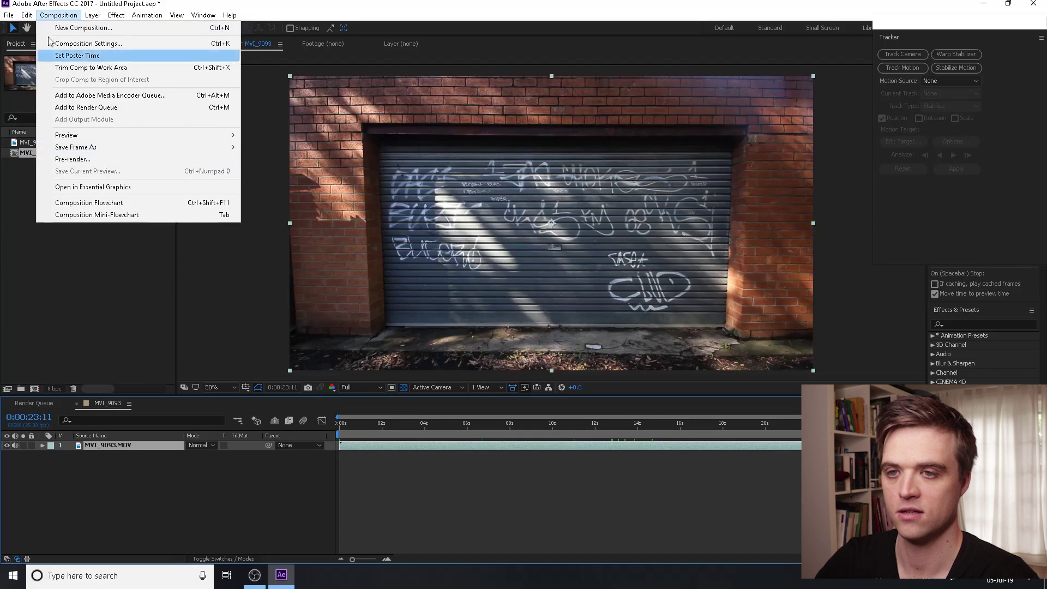
{"action": "left_click", "coordinate": [26, 15]}
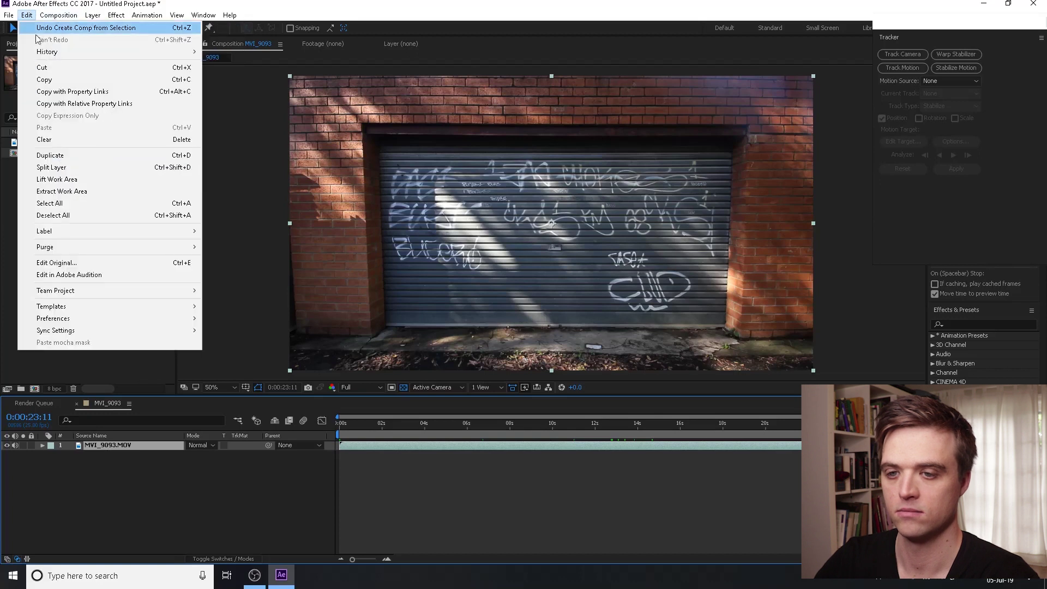
{"action": "left_click", "coordinate": [60, 166]}
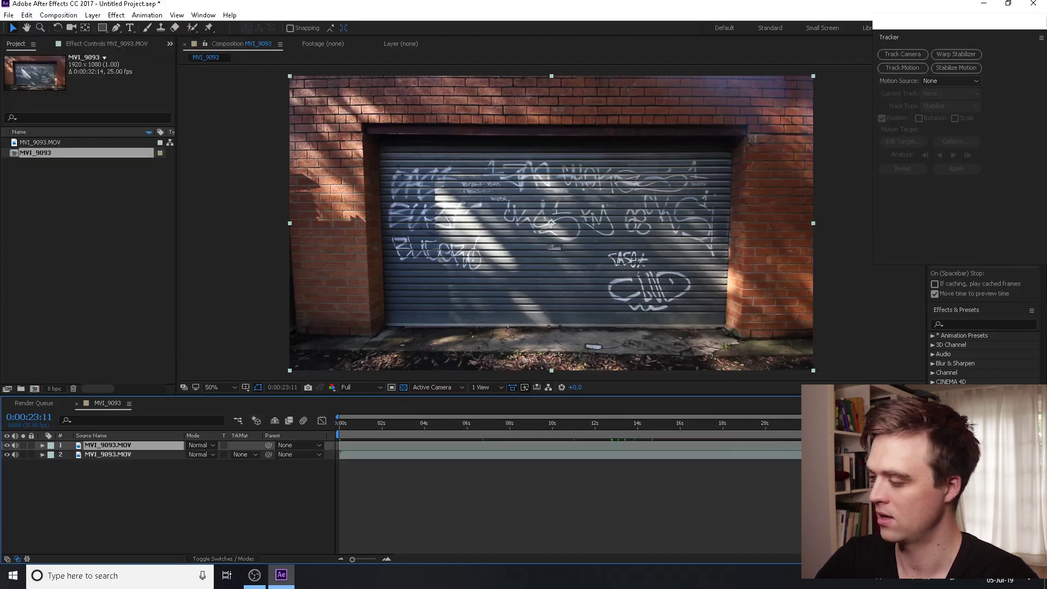
{"action": "left_click_drag", "start_coordinate": [865, 445], "coordinate": [143, 447]}
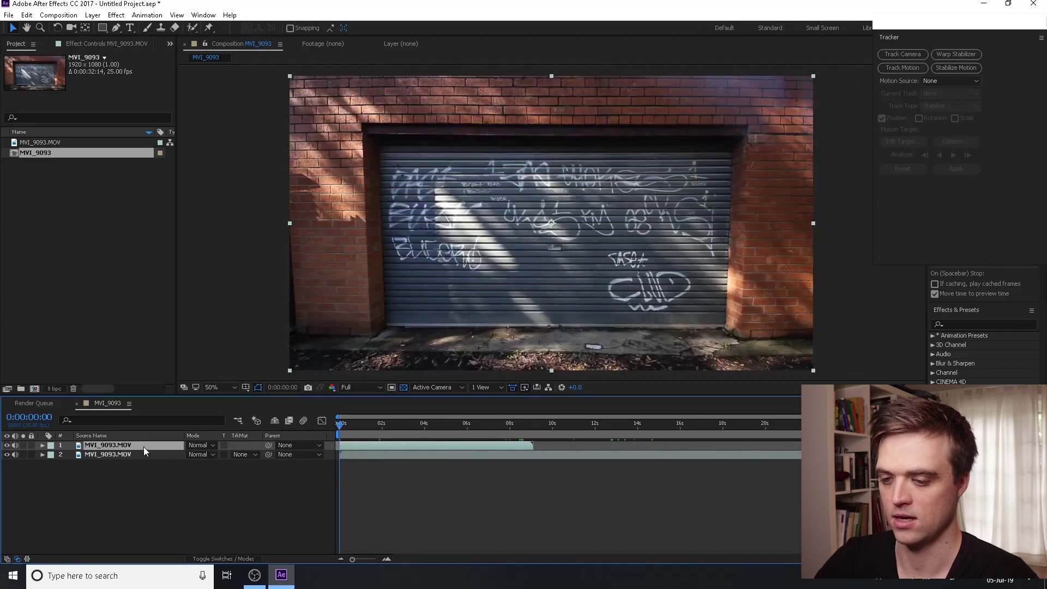
Step: Apply Freeze Frame to the empty-scene segment at 0:00:00:00 and extend its end so it underlies the walking shot
{"action": "right_click", "coordinate": [145, 444]}
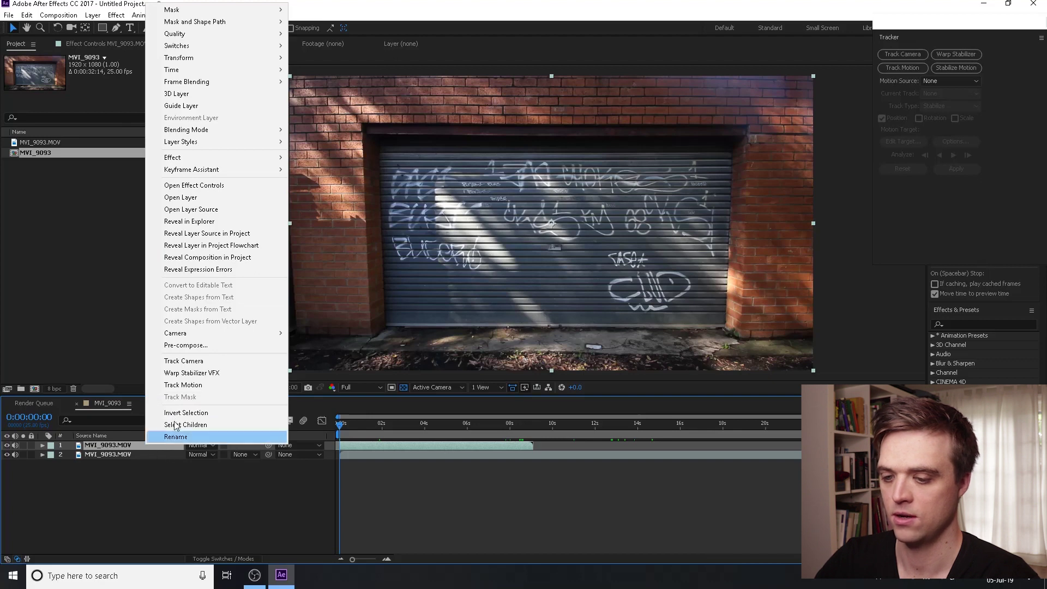
{"action": "mouse_move", "coordinate": [197, 73]}
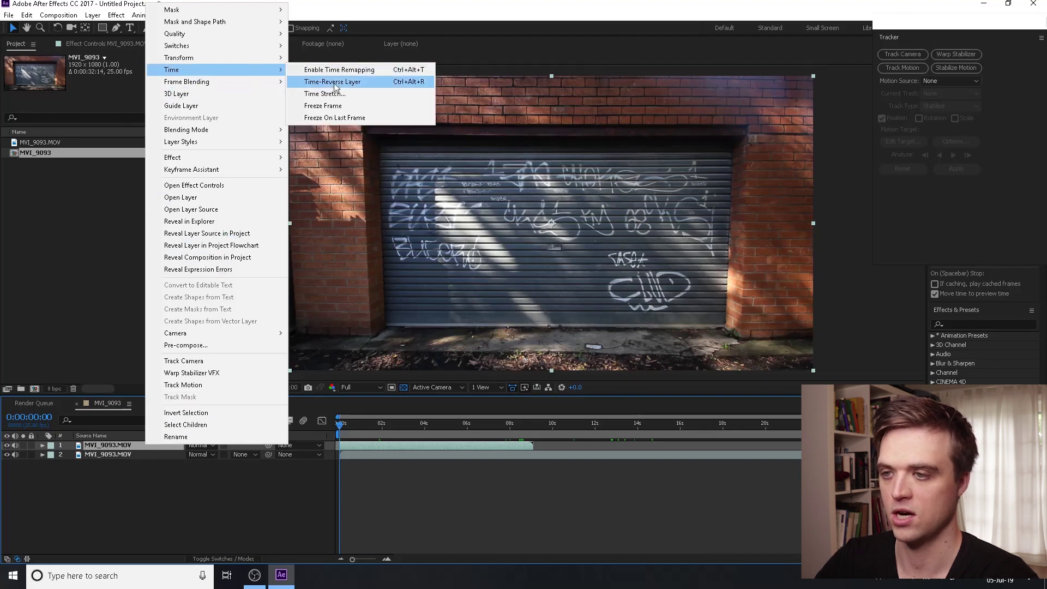
{"action": "left_click", "coordinate": [335, 118]}
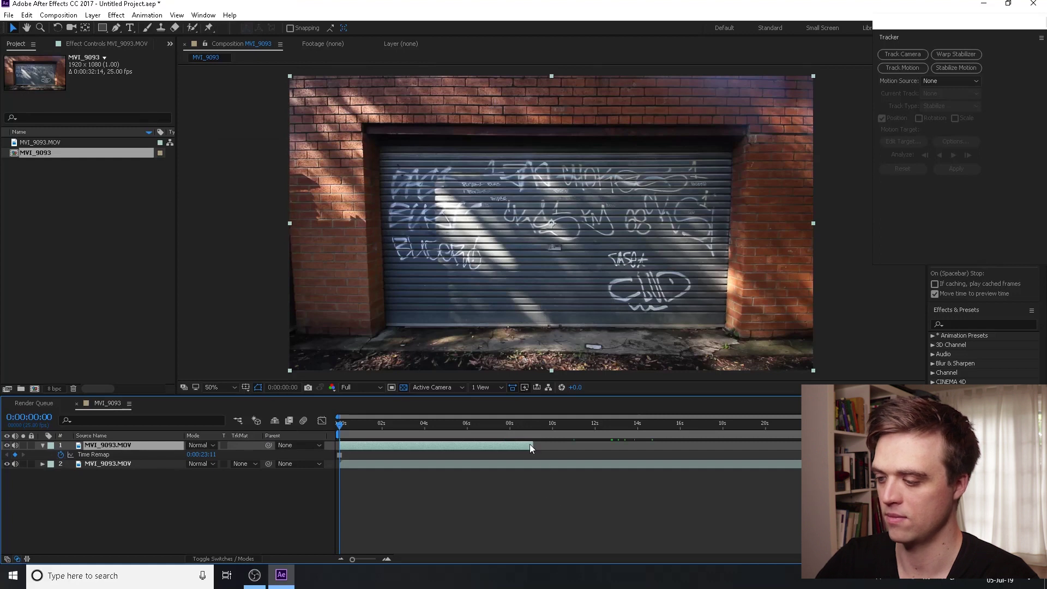
{"action": "left_click_drag", "start_coordinate": [532, 445], "coordinate": [799, 445]}
{"action": "key", "text": "space"}
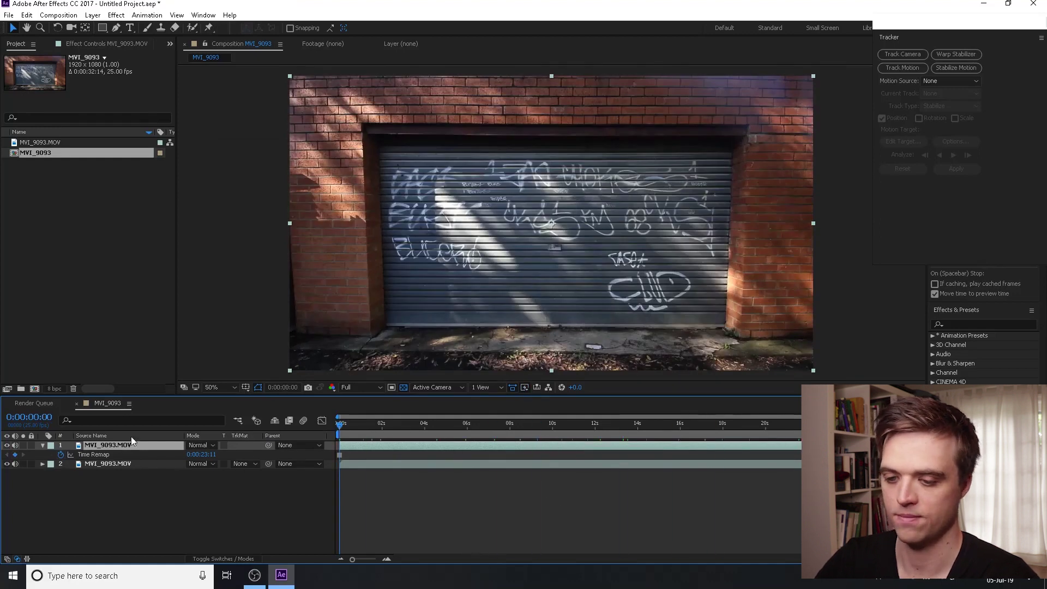
Step: Move the frozen layer beneath the main clip and rename it Backplate
{"action": "left_click", "coordinate": [109, 464]}
{"action": "key", "text": "ctrl+alt+t"}
{"action": "key", "text": "Return"}
{"action": "type", "text": "Back"}
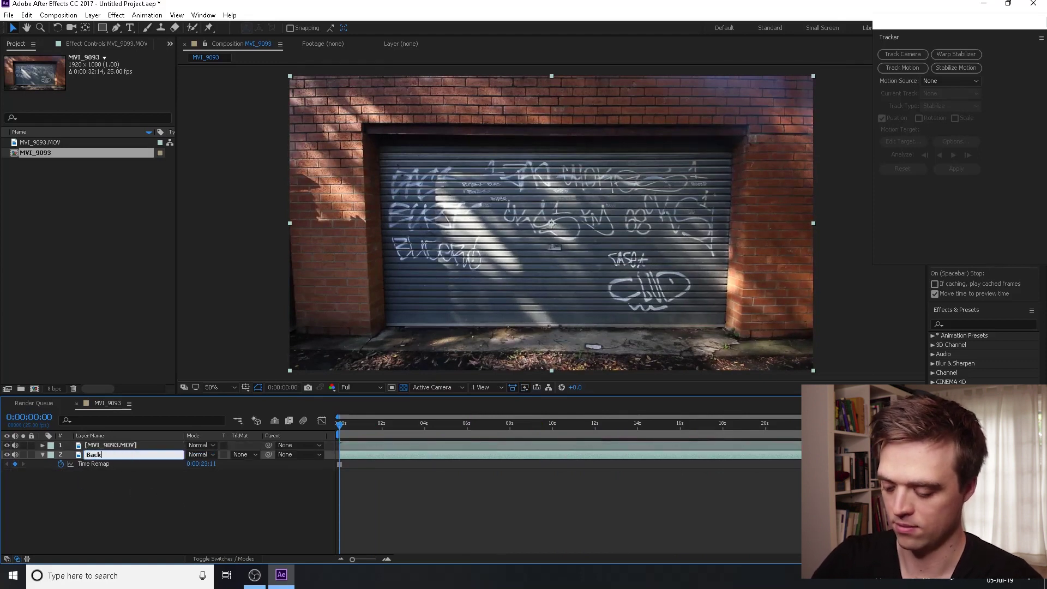
{"action": "type", "text": "plate"}
{"action": "key", "text": "Return"}
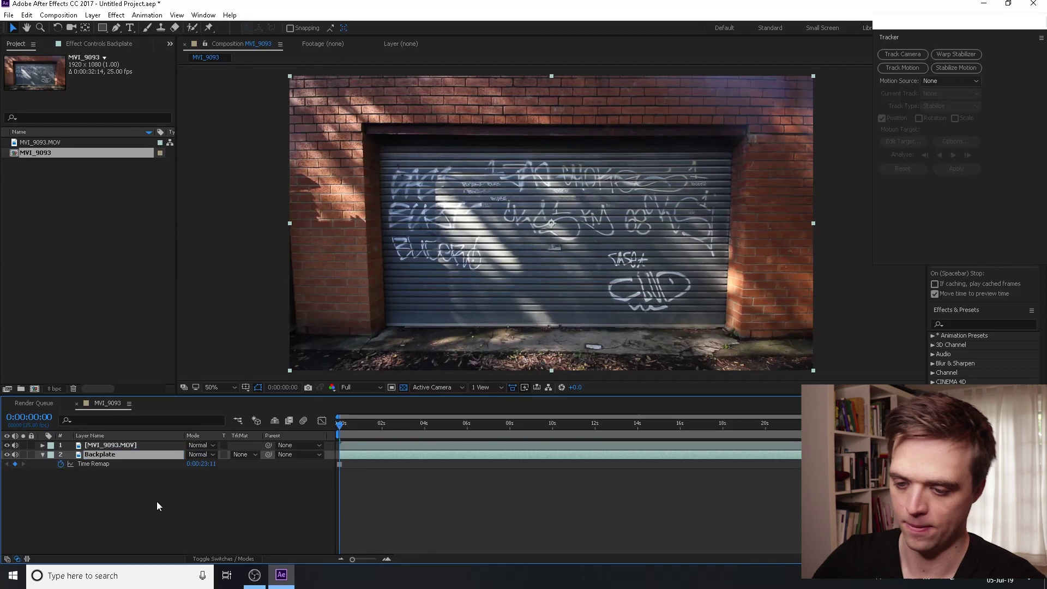
Step: Rename the top clip layer as Footage and mute the audio of both layers
{"action": "left_click", "coordinate": [119, 443]}
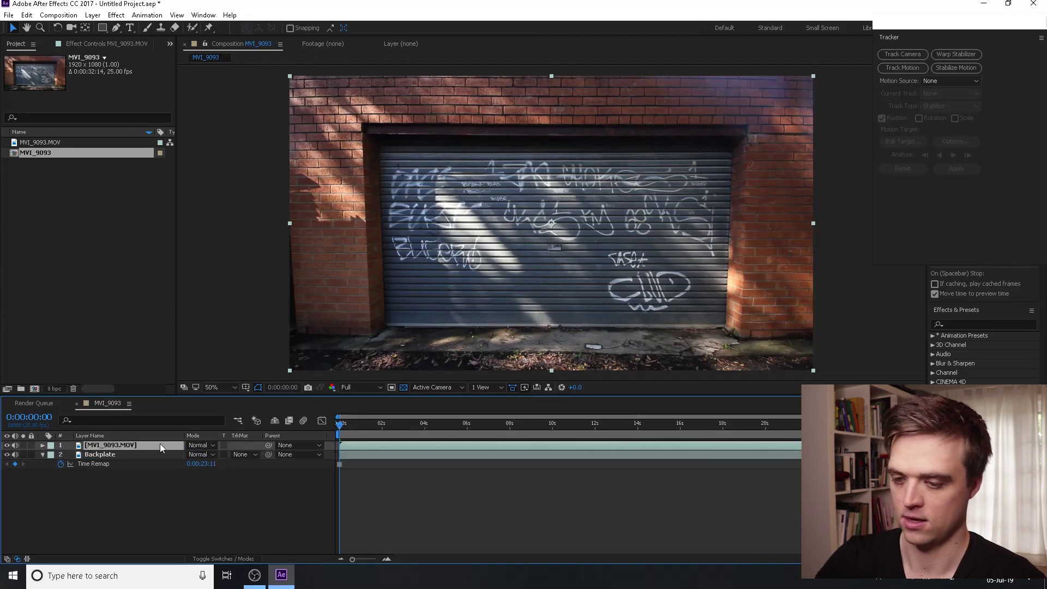
{"action": "key", "text": "Return"}
{"action": "type", "text": "Foo"}
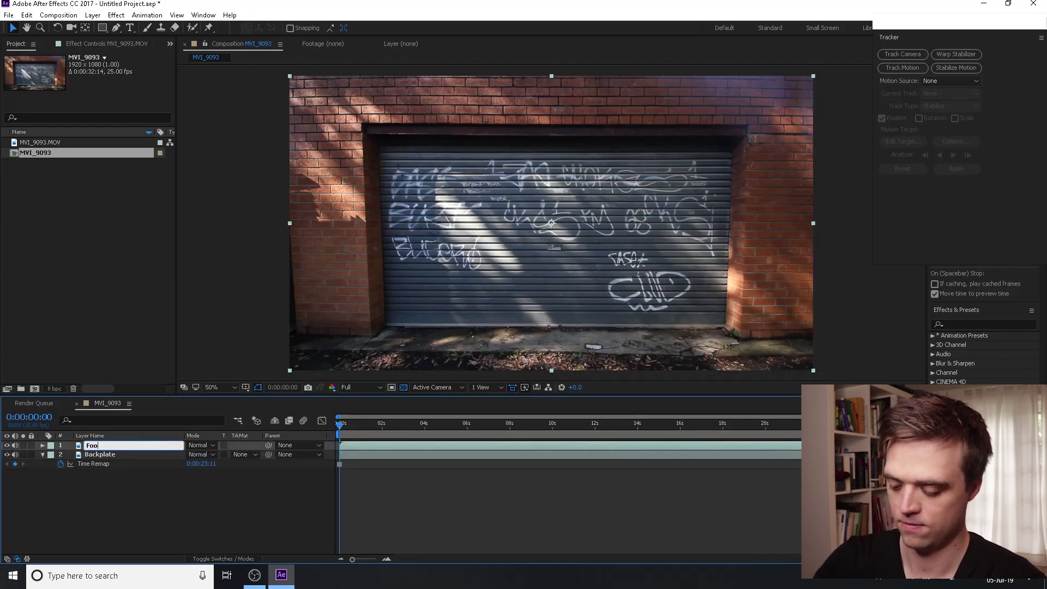
{"action": "type", "text": "tage"}
{"action": "key", "text": "Return"}
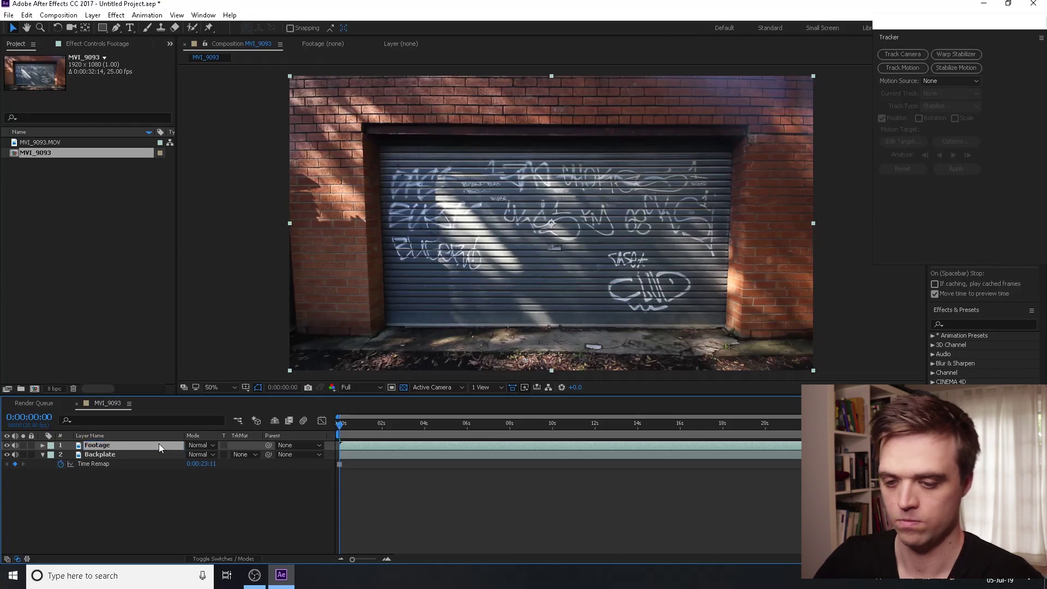
{"action": "left_click_drag", "start_coordinate": [14, 445], "coordinate": [15, 455]}
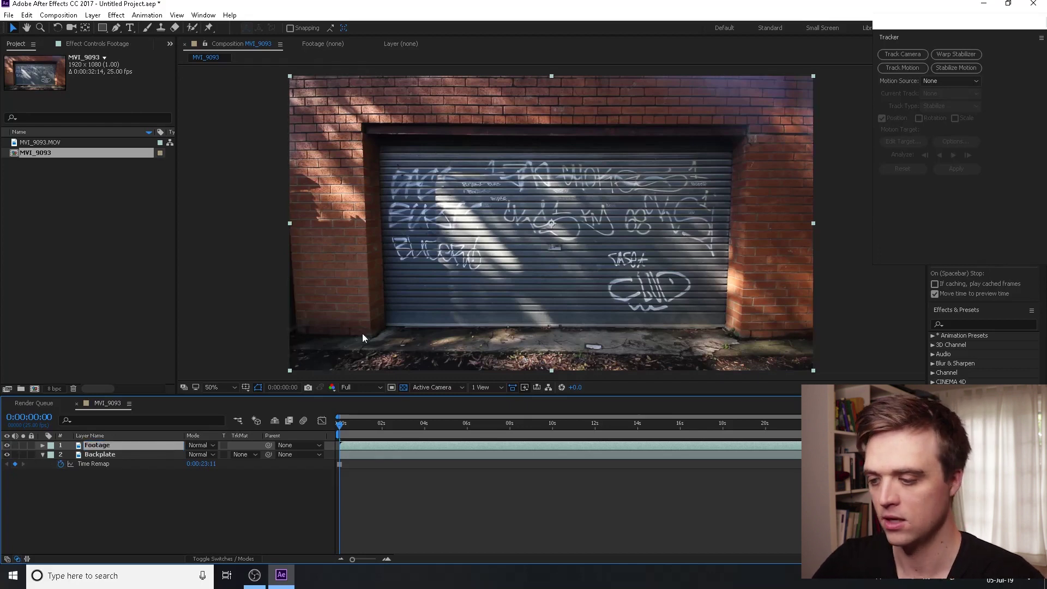
Step: Set the work area from 0:00:12:07 to 0:00:16:03 around the walking shot and trim the composition to it
{"action": "left_click_drag", "start_coordinate": [400, 435], "coordinate": [686, 435]}
{"action": "key", "text": "b"}
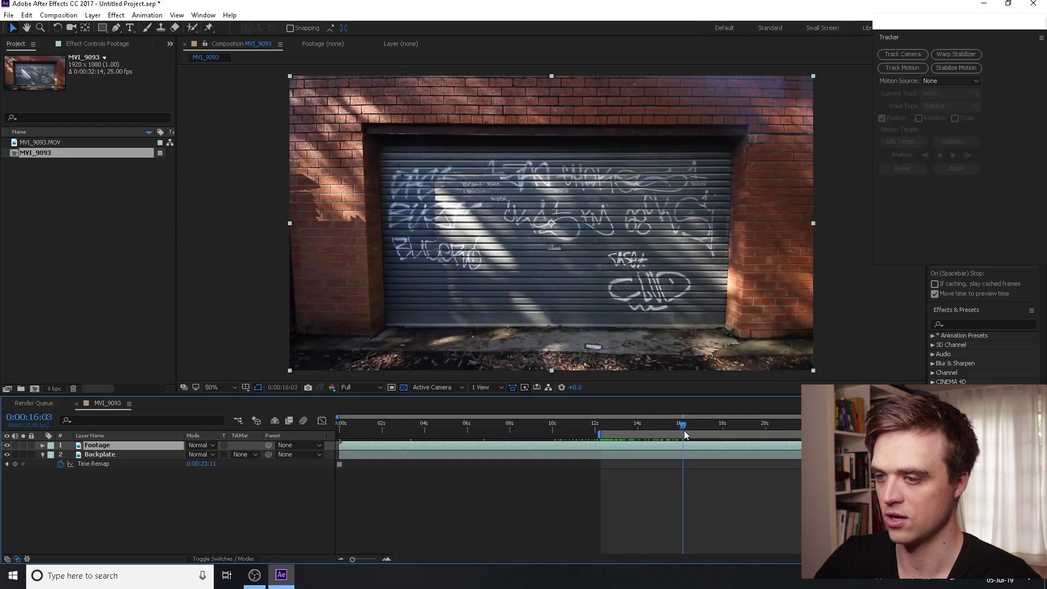
{"action": "key", "text": "n"}
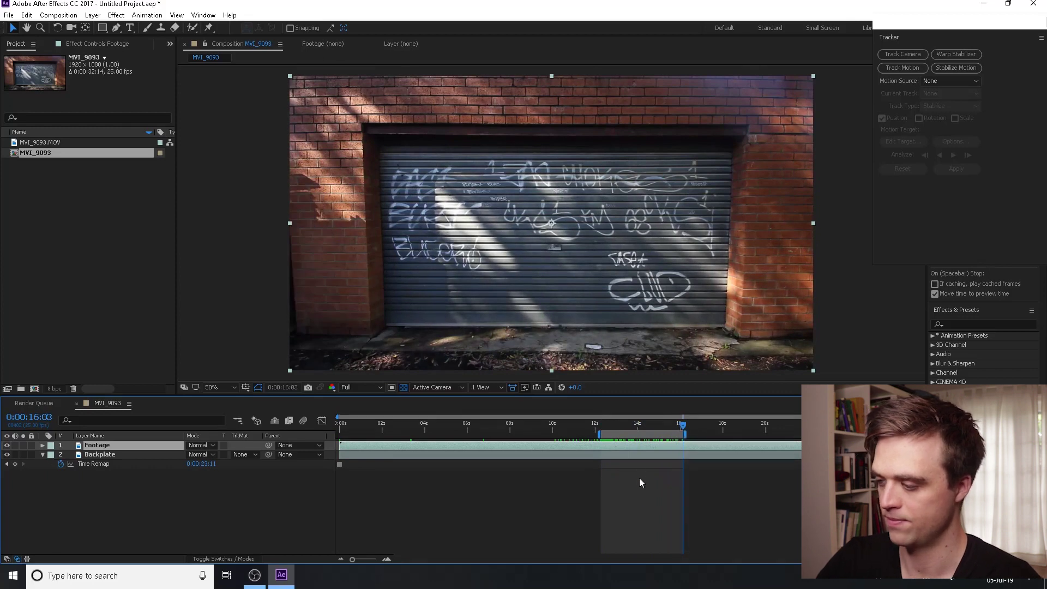
{"action": "right_click", "coordinate": [626, 435]}
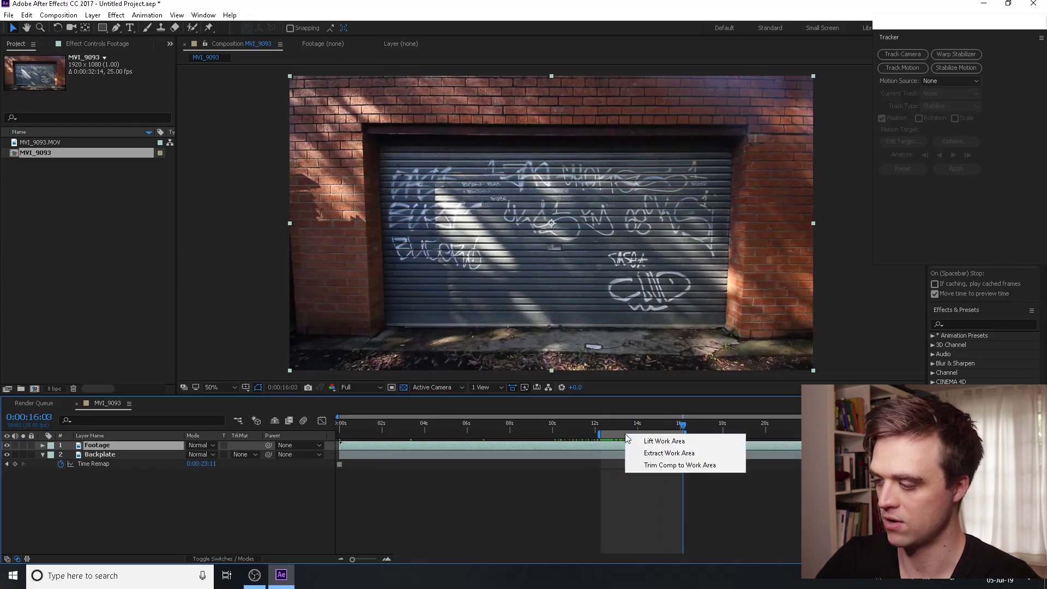
{"action": "left_click", "coordinate": [678, 465]}
Step: Apply Keylight (1.2) to the Footage layer and sample the green head covering at 0:00:13:12 as the Screen Colour
{"action": "left_click_drag", "start_coordinate": [704, 430], "coordinate": [339, 434]}
{"action": "left_click_drag", "start_coordinate": [998, 442], "coordinate": [554, 425]}
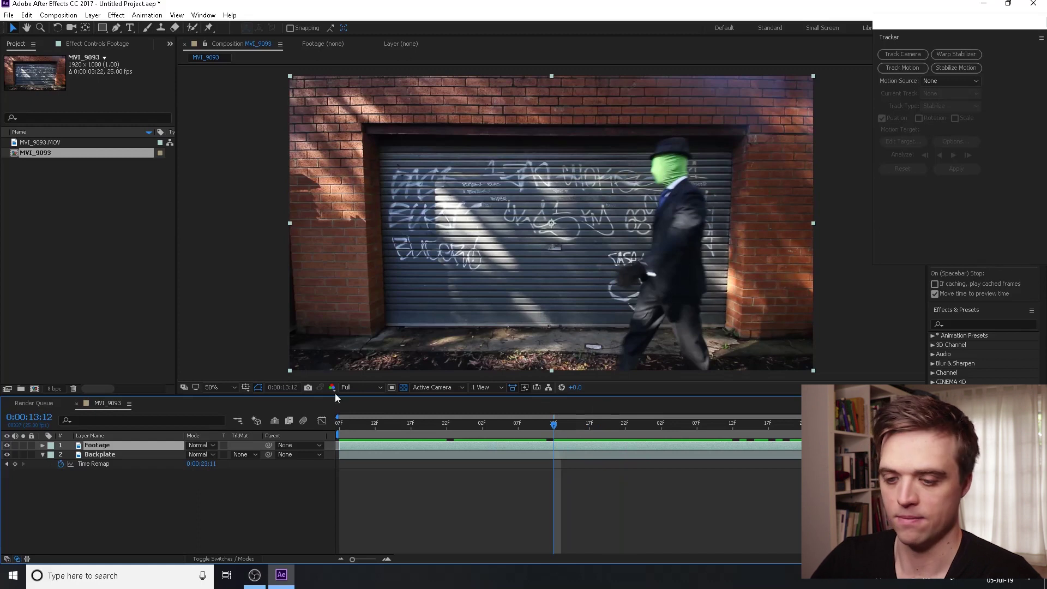
{"action": "left_click", "coordinate": [116, 15]}
{"action": "mouse_move", "coordinate": [176, 173]}
{"action": "left_click", "coordinate": [327, 271]}
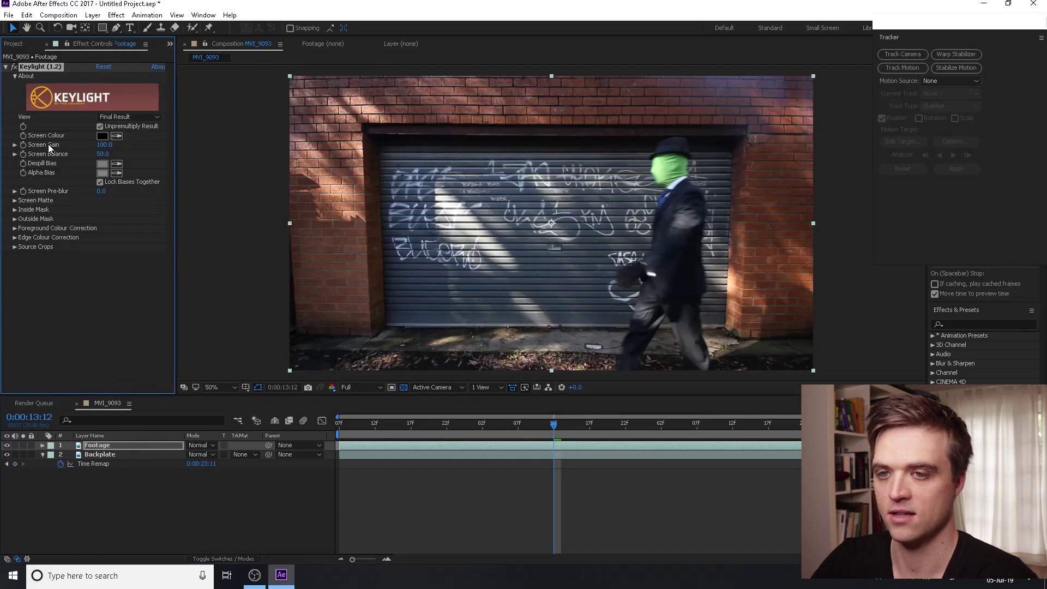
{"action": "left_click", "coordinate": [116, 136]}
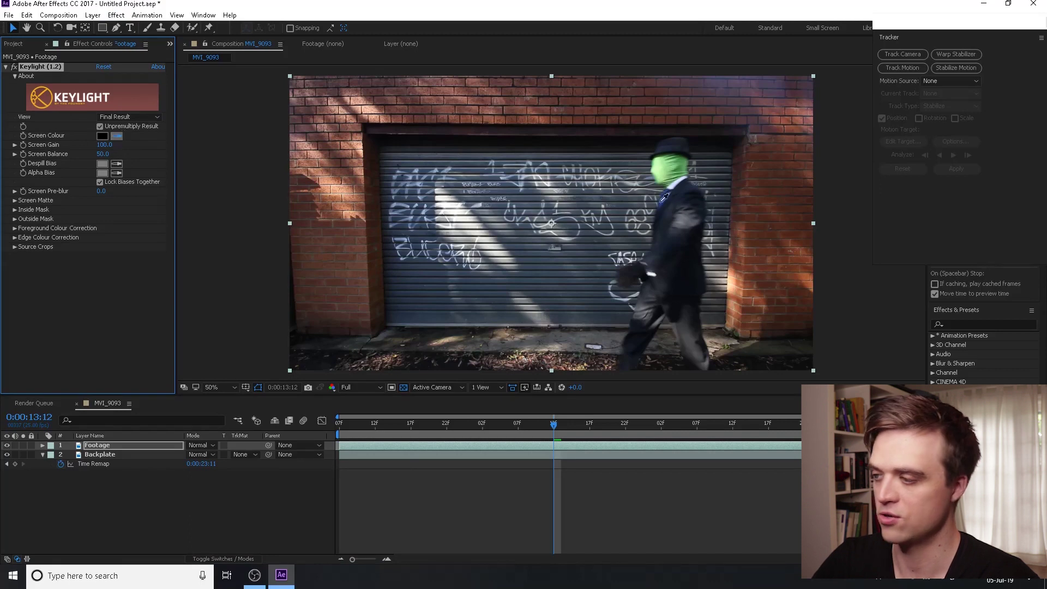
{"action": "left_click", "coordinate": [672, 162]}
Step: At 0:00:14:00, set Keylight's Screen Gain to 135 and its Screen Matte Clip Black to 34 and Clip White to 79
{"action": "left_click_drag", "start_coordinate": [563, 423], "coordinate": [648, 440]}
{"action": "scroll", "coordinate": [633, 139], "scroll_direction": "up", "scroll_amount": 2}
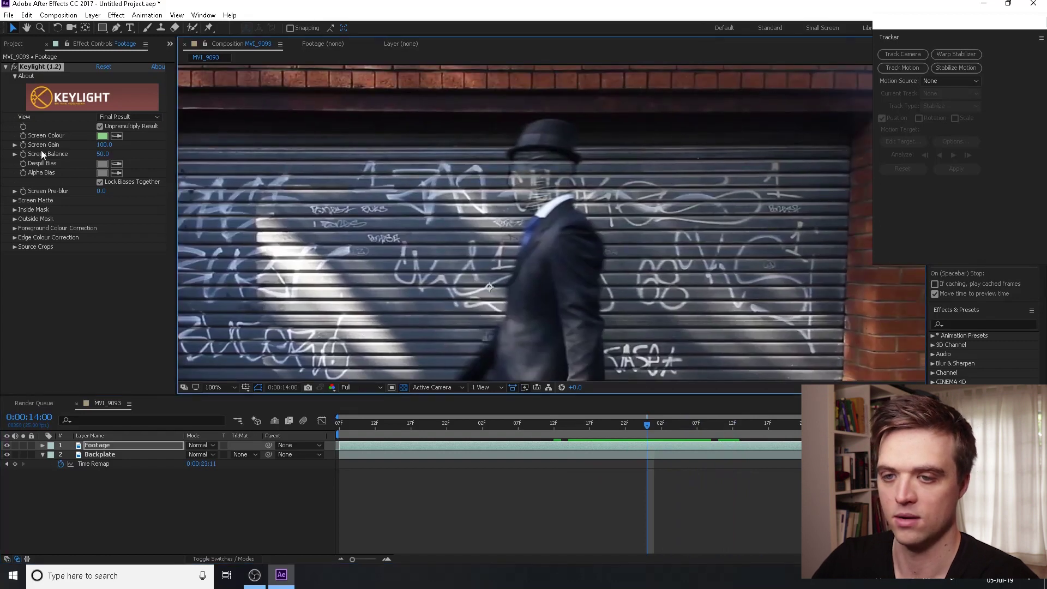
{"action": "mouse_move", "coordinate": [104, 145]}
{"action": "left_mouse_down"}
{"action": "mouse_move", "coordinate": [152, 144]}
{"action": "mouse_move", "coordinate": [120, 145]}
{"action": "left_mouse_up"}
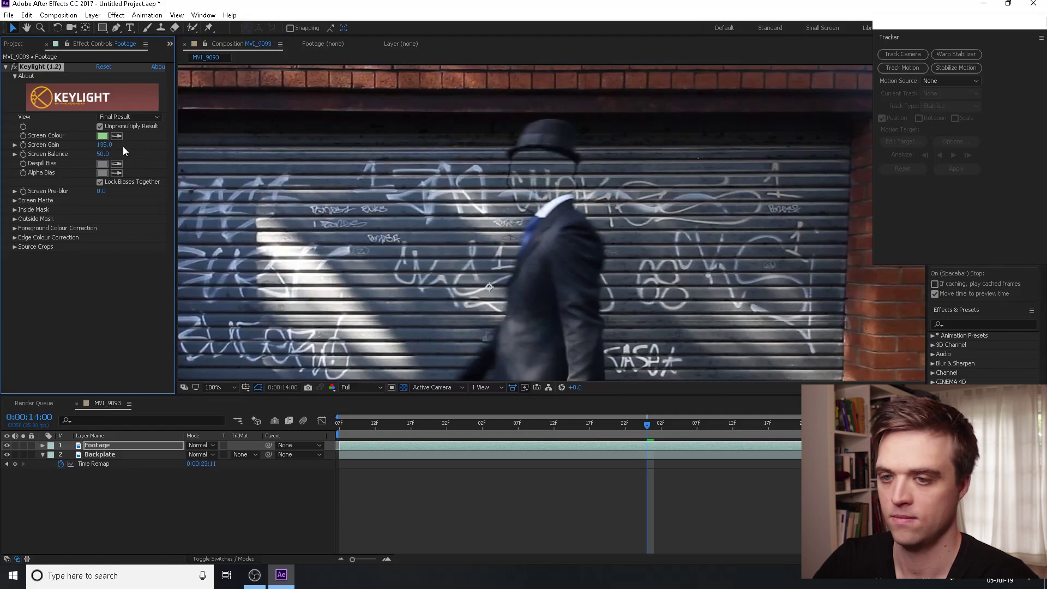
{"action": "left_click", "coordinate": [16, 201]}
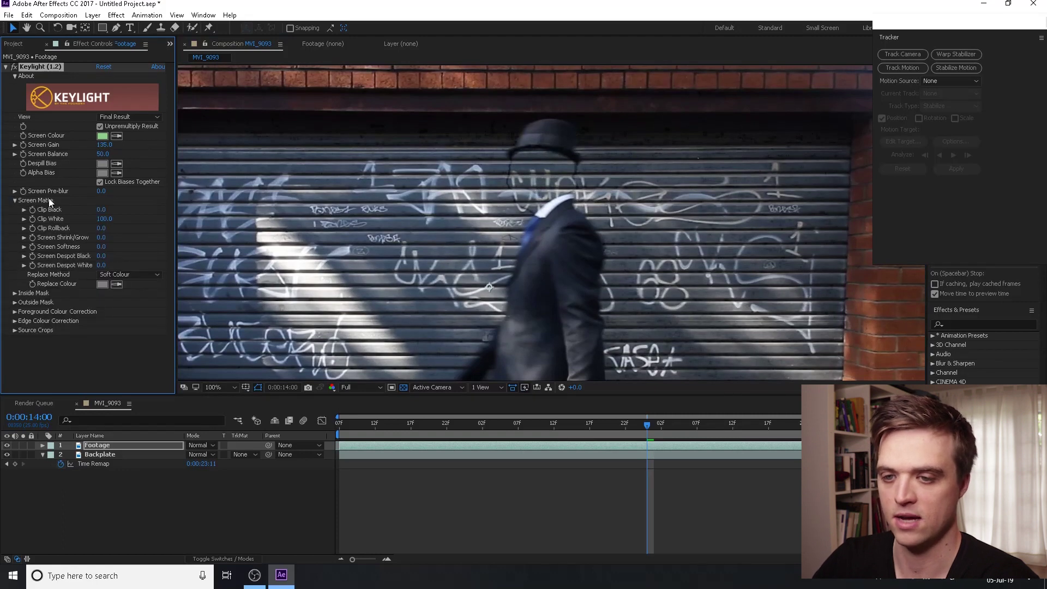
{"action": "mouse_move", "coordinate": [103, 209]}
{"action": "left_mouse_down"}
{"action": "mouse_move", "coordinate": [128, 208]}
{"action": "mouse_move", "coordinate": [104, 220]}
{"action": "mouse_move", "coordinate": [128, 218]}
{"action": "mouse_move", "coordinate": [117, 219]}
{"action": "left_mouse_up"}
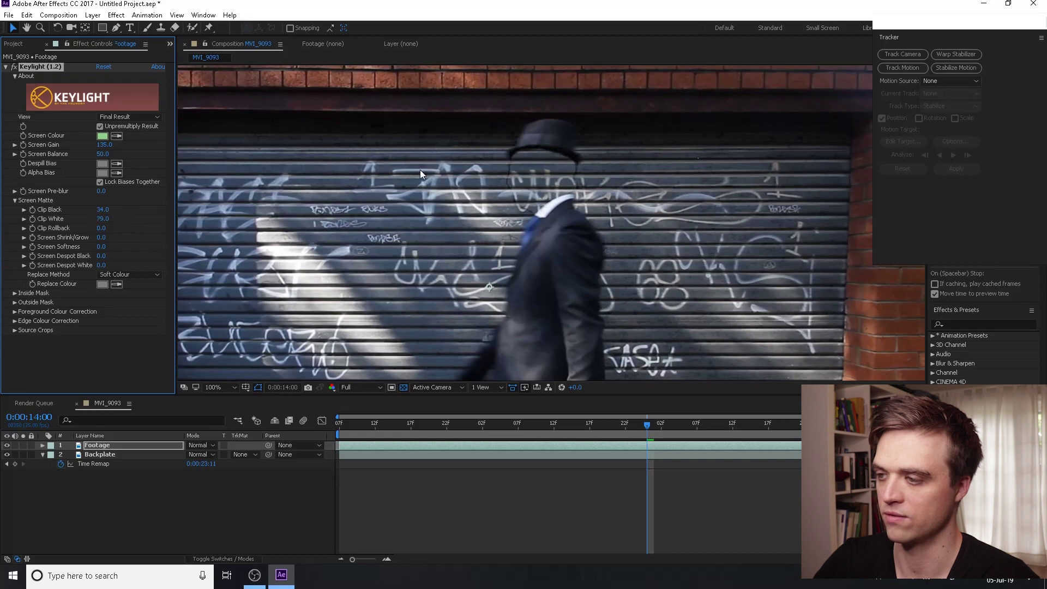
Step: Examine the keyed head's edges around the hat and collar up close and across the shot
{"action": "scroll", "coordinate": [420, 169], "scroll_direction": "down", "scroll_amount": 2}
{"action": "scroll", "coordinate": [567, 185], "scroll_direction": "up", "scroll_amount": 4}
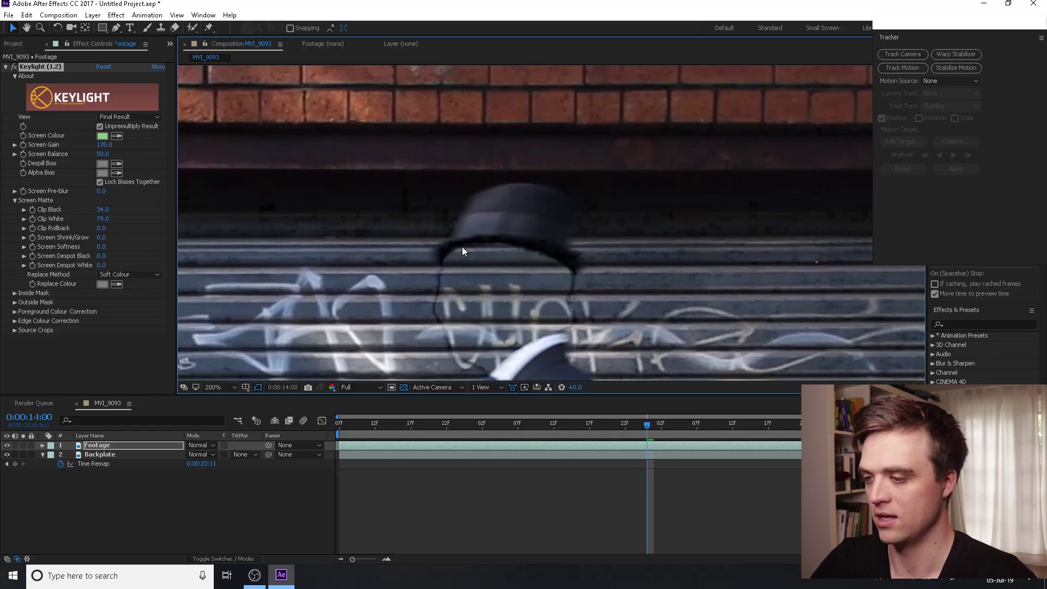
{"action": "scroll", "coordinate": [541, 265], "scroll_direction": "down", "scroll_amount": 2}
{"action": "scroll", "coordinate": [541, 265], "scroll_direction": "up", "scroll_amount": 1}
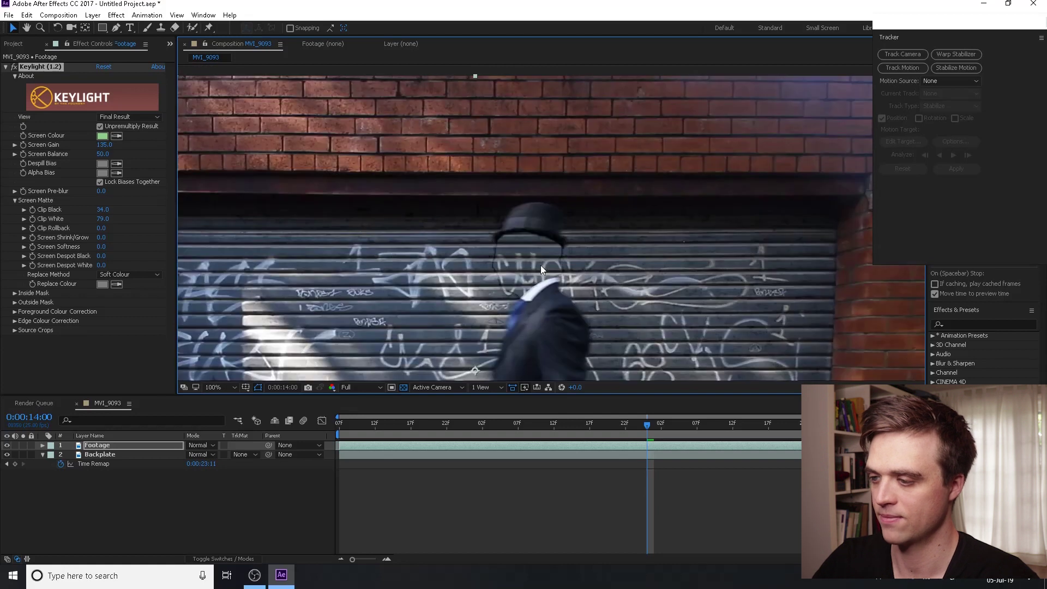
{"action": "left_click_drag", "start_coordinate": [532, 272], "coordinate": [609, 102]}
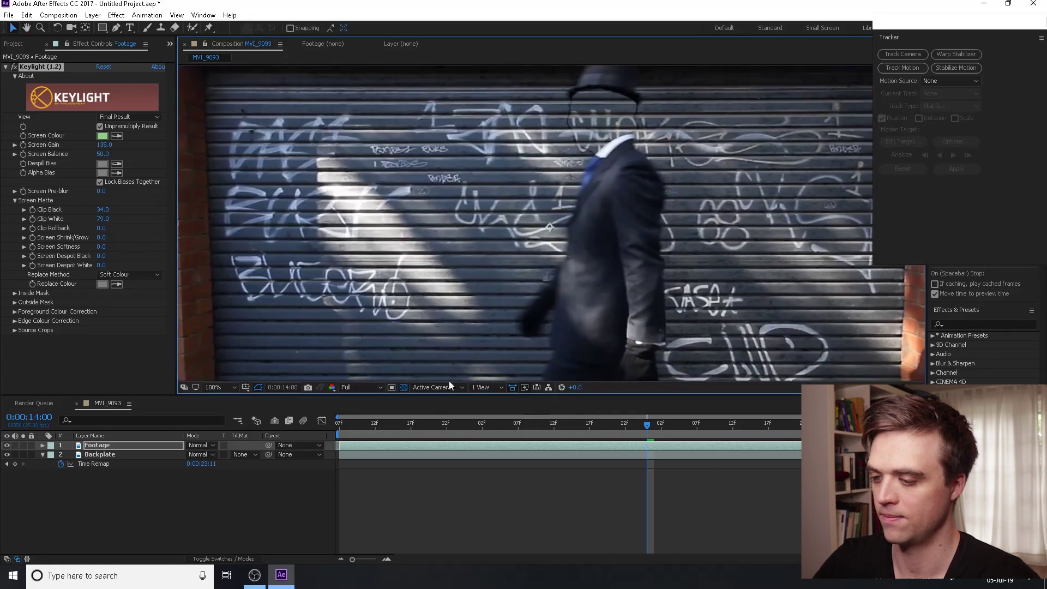
{"action": "scroll", "coordinate": [450, 378], "scroll_direction": "down", "scroll_amount": 1}
{"action": "left_click_drag", "start_coordinate": [371, 427], "coordinate": [655, 444]}
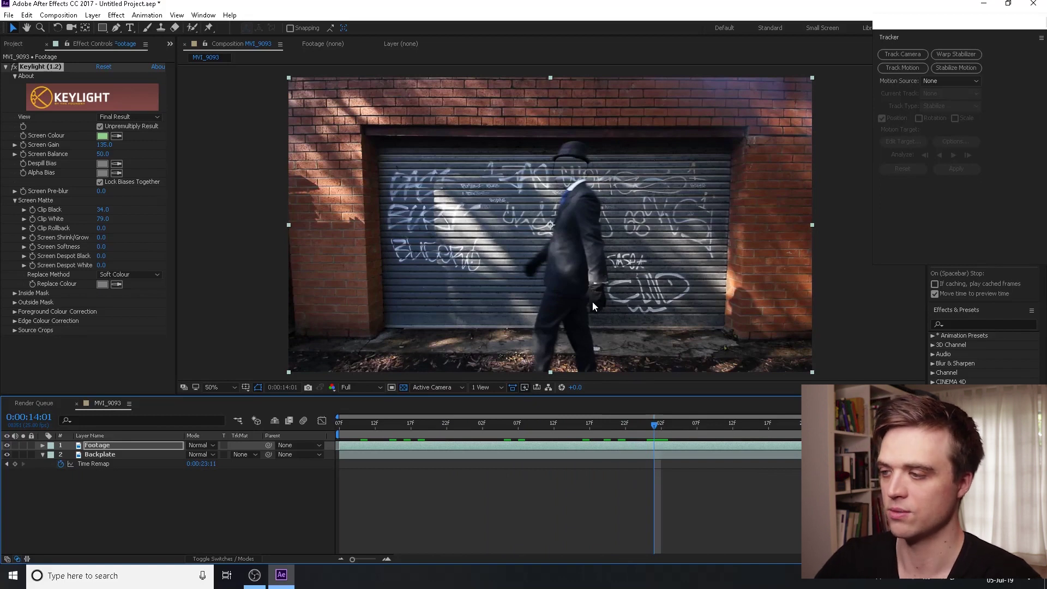
{"action": "scroll", "coordinate": [568, 164], "scroll_direction": "up", "scroll_amount": 2}
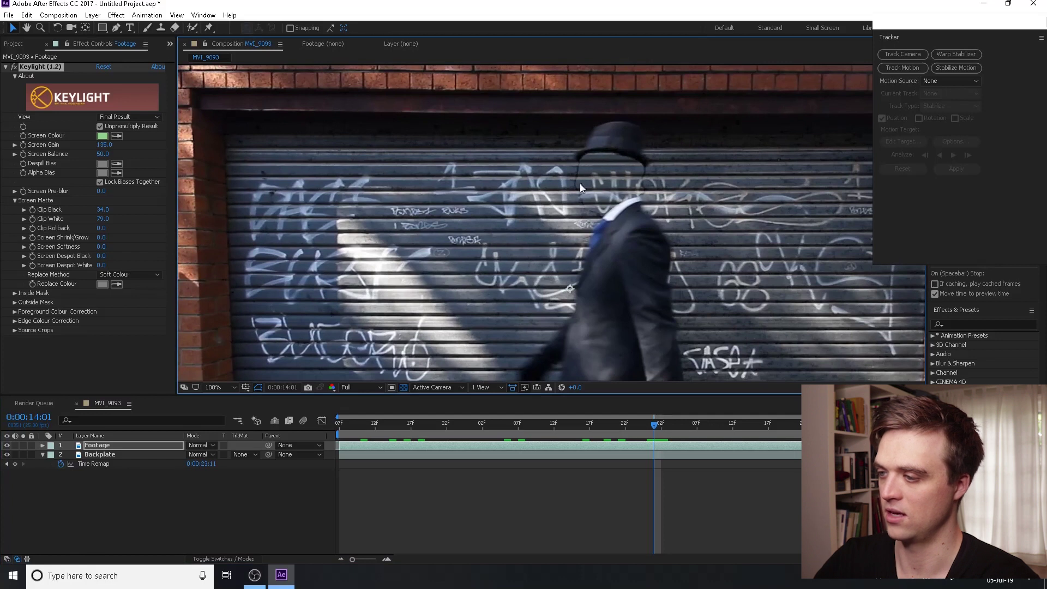
{"action": "left_click_drag", "start_coordinate": [535, 428], "coordinate": [654, 431]}
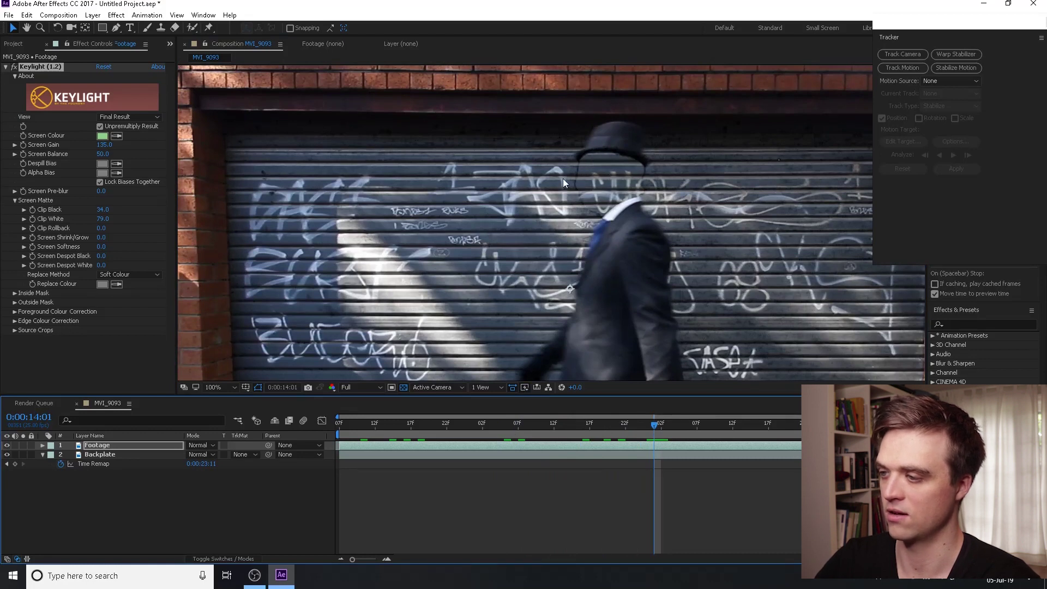
Step: Open the Footage layer on its own and start a position motion track on it
{"action": "scroll", "coordinate": [507, 266], "scroll_direction": "down", "scroll_amount": 2}
{"action": "double_click", "coordinate": [101, 446]}
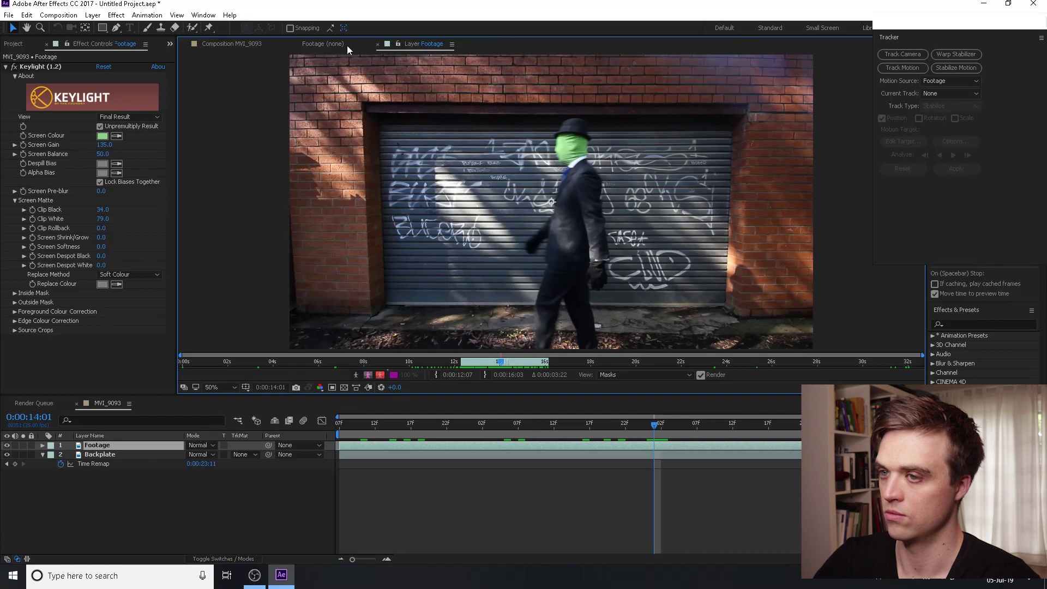
{"action": "left_click", "coordinate": [192, 16]}
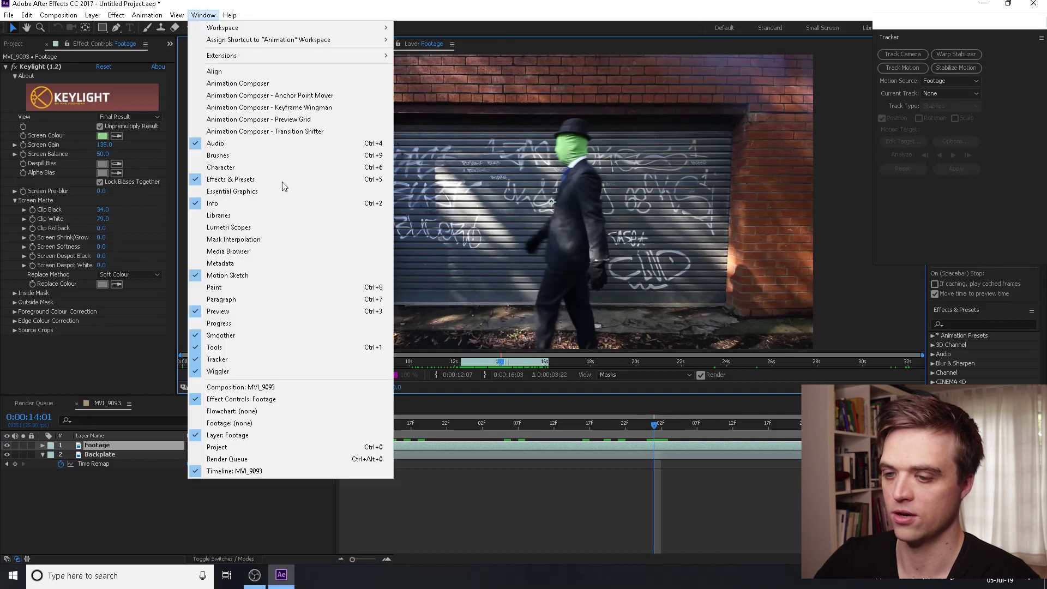
{"action": "left_click", "coordinate": [254, 360]}
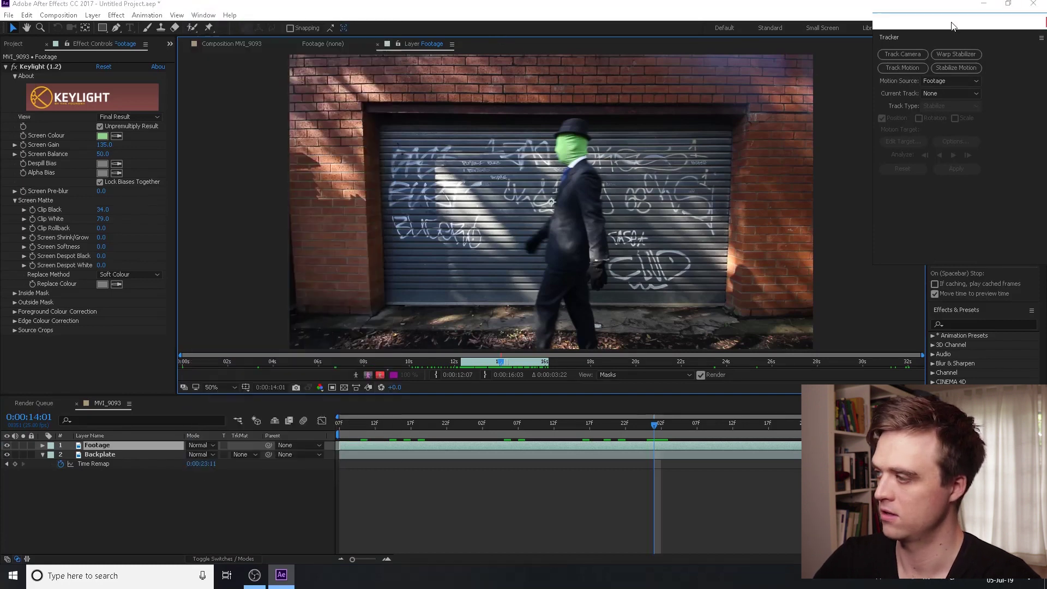
{"action": "left_click", "coordinate": [903, 67]}
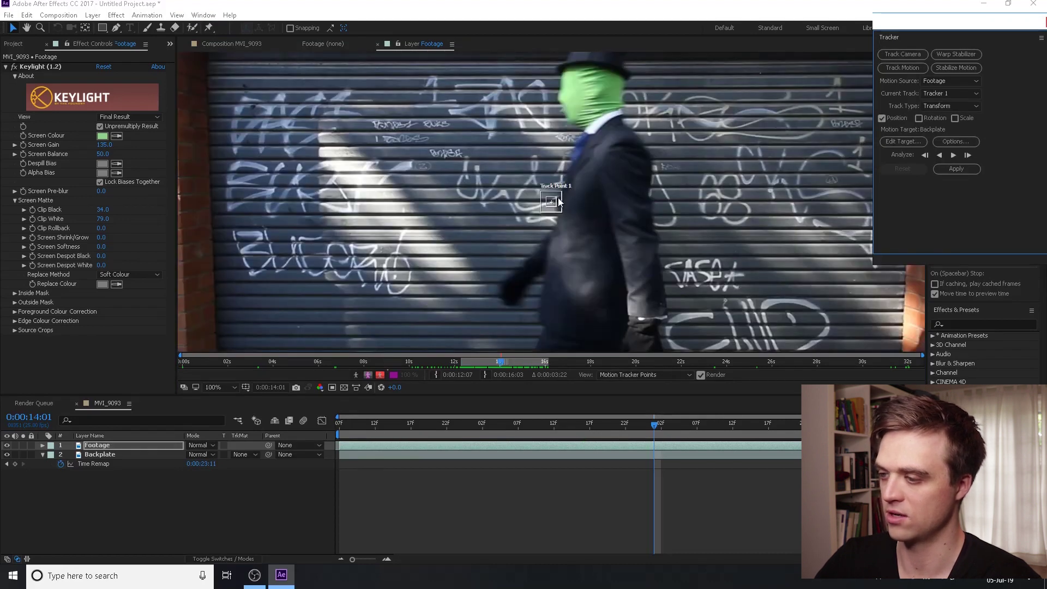
Step: At 0:00:13:04, place the track point on the green head and enlarge its feature and search regions to enclose it
{"action": "left_click_drag", "start_coordinate": [584, 188], "coordinate": [493, 223]}
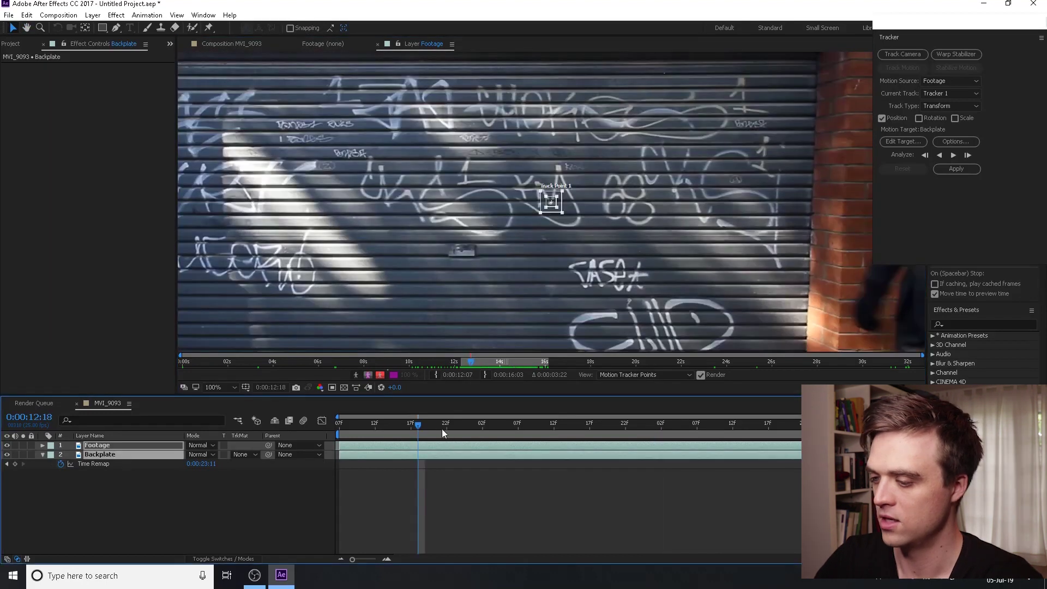
{"action": "left_click_drag", "start_coordinate": [442, 427], "coordinate": [495, 435]}
{"action": "left_click_drag", "start_coordinate": [563, 213], "coordinate": [583, 229]}
{"action": "left_click_drag", "start_coordinate": [658, 166], "coordinate": [502, 217]}
{"action": "scroll", "coordinate": [791, 115], "scroll_direction": "up", "scroll_amount": 1}
{"action": "scroll", "coordinate": [502, 221], "scroll_direction": "down", "scroll_amount": 1}
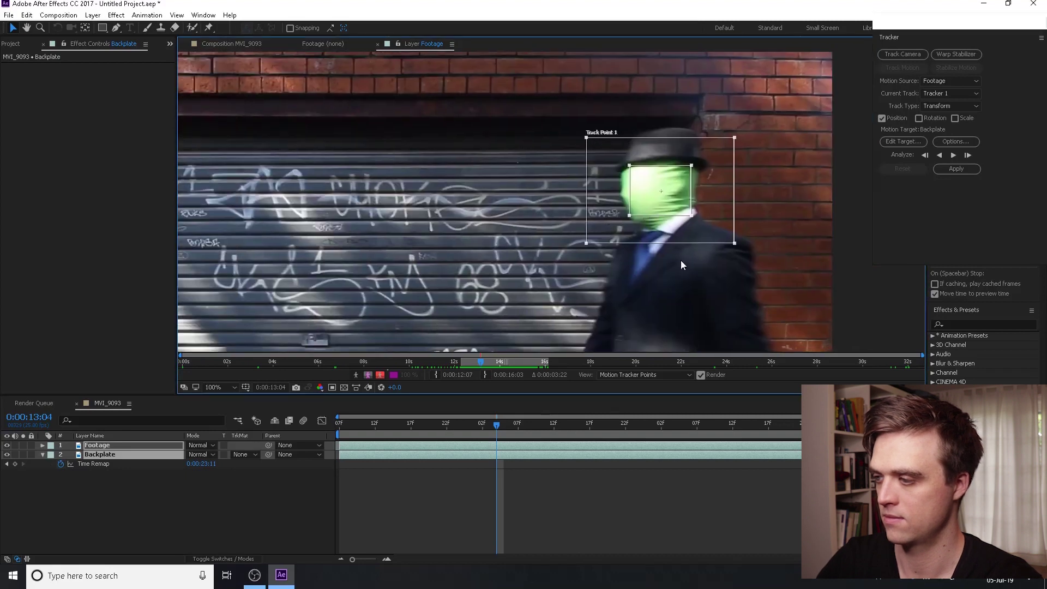
{"action": "scroll", "coordinate": [681, 261], "scroll_direction": "down", "scroll_amount": 1}
Step: Analyze the green head's motion across the shot and play back the resulting track
{"action": "left_click", "coordinate": [954, 155]}
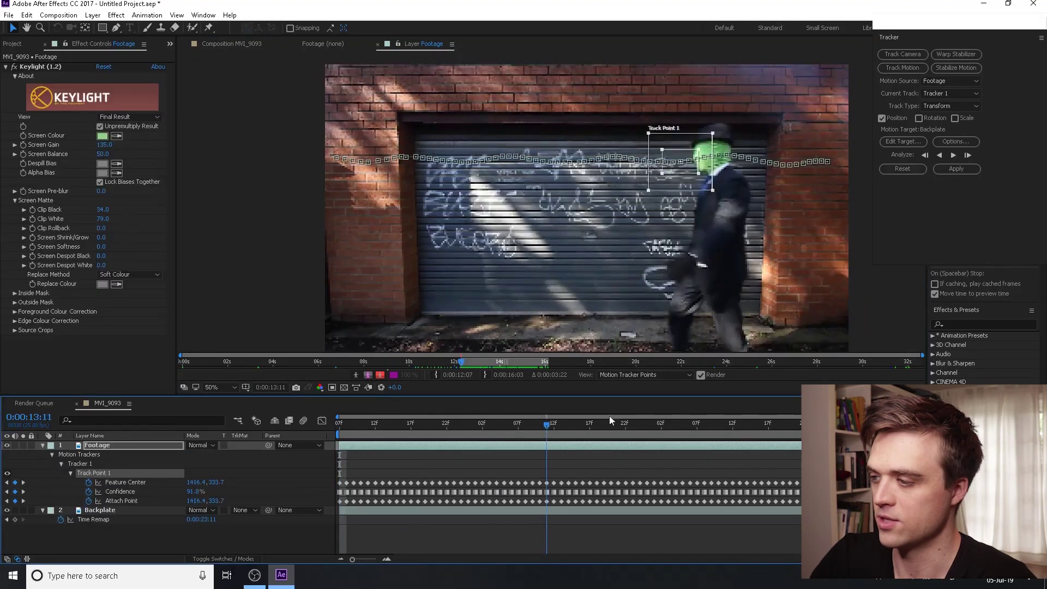
{"action": "left_click_drag", "start_coordinate": [811, 445], "coordinate": [626, 478]}
{"action": "key", "text": "space"}
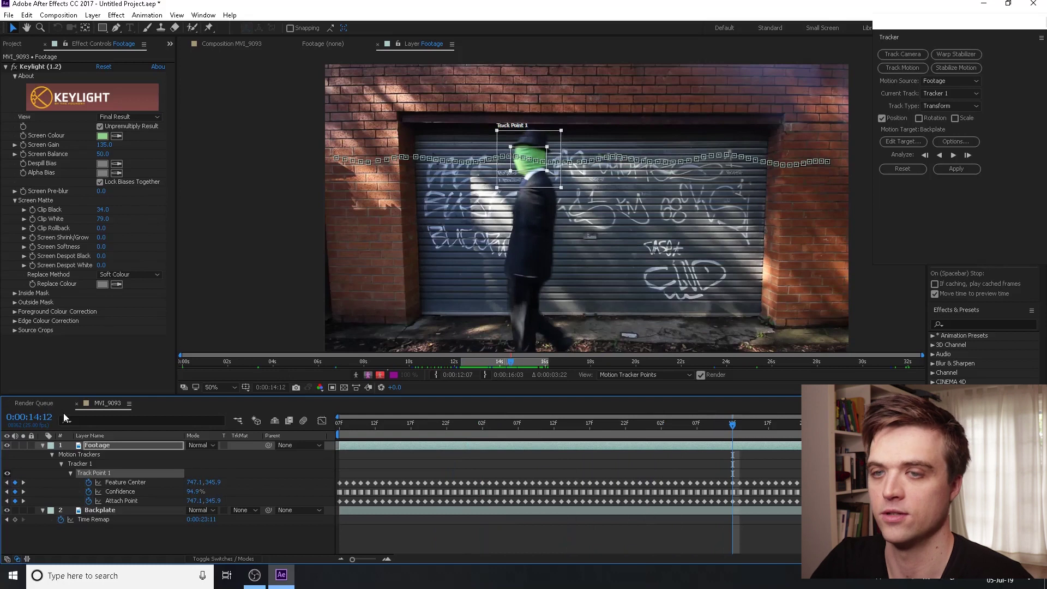
Step: Add a null object to the composition
{"action": "left_click", "coordinate": [92, 15]}
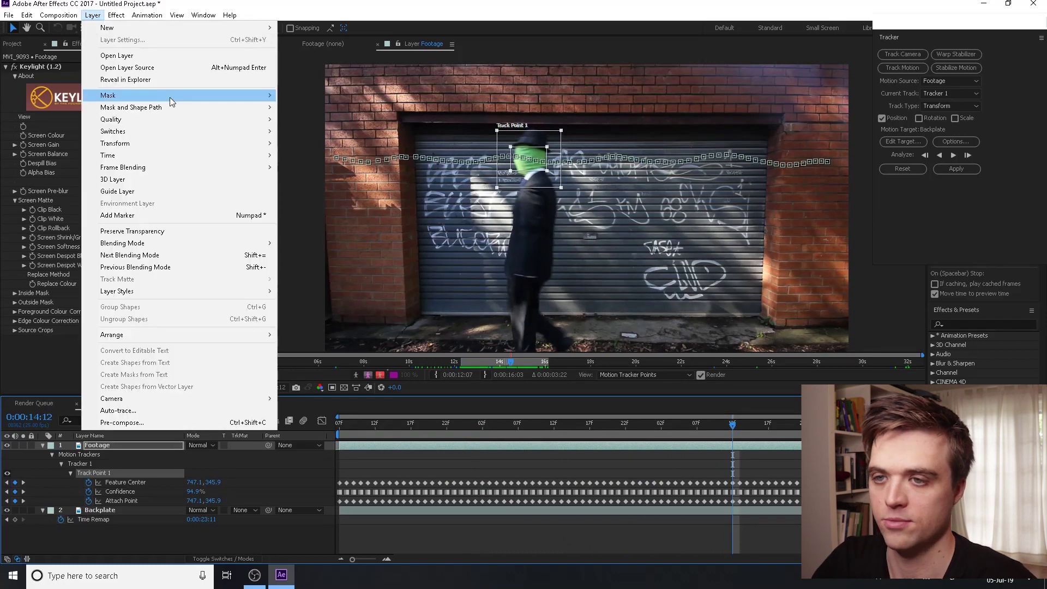
{"action": "mouse_move", "coordinate": [142, 33]}
{"action": "left_click", "coordinate": [230, 15]}
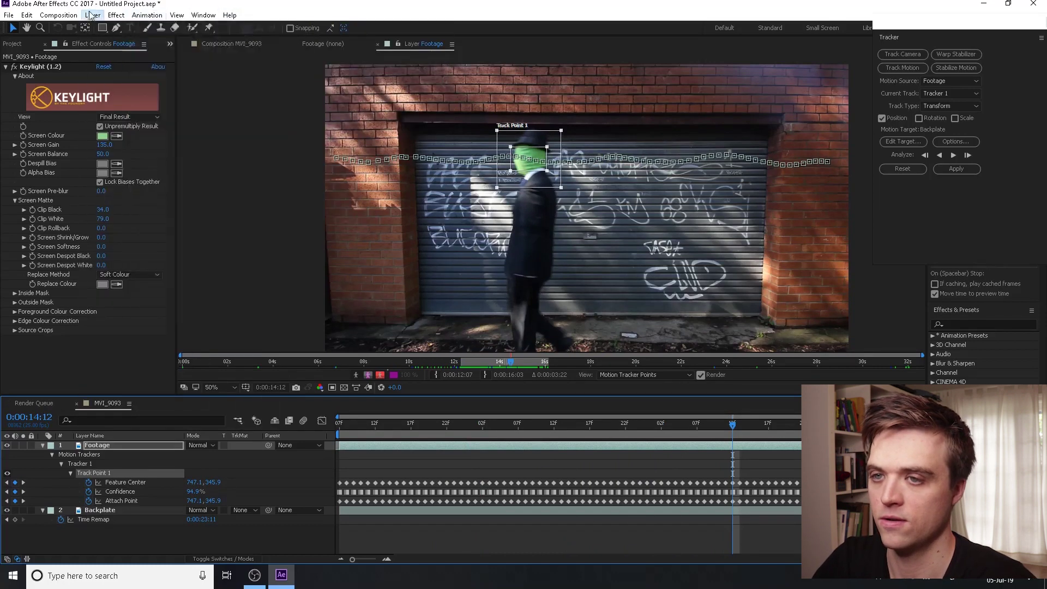
{"action": "left_click", "coordinate": [92, 15]}
{"action": "left_click", "coordinate": [310, 76]}
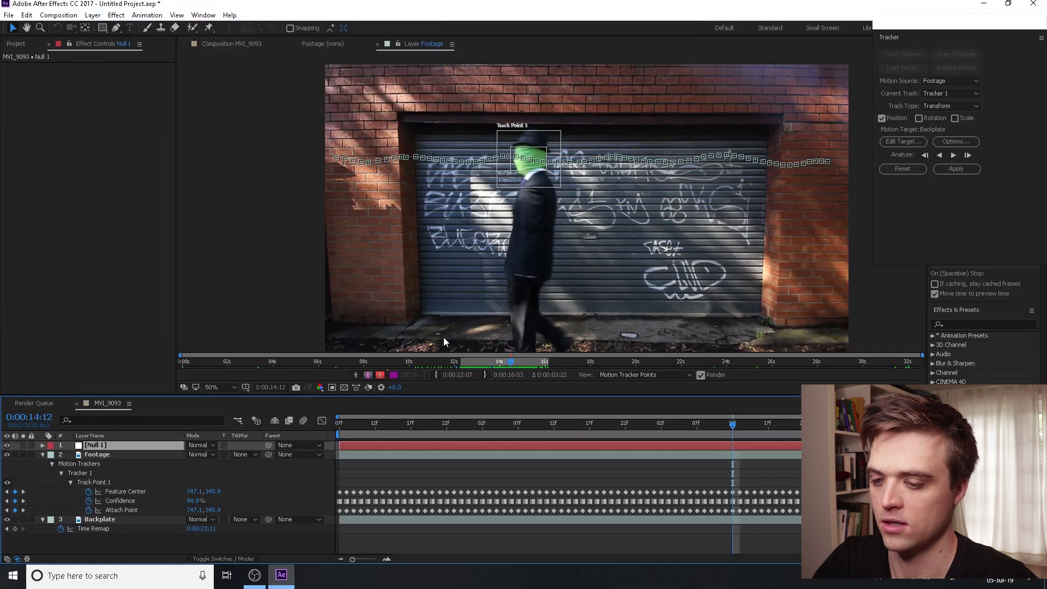
Step: Make the null the motion target of the Footage layer's tracker and apply the track in X and Y
{"action": "left_click", "coordinate": [129, 455]}
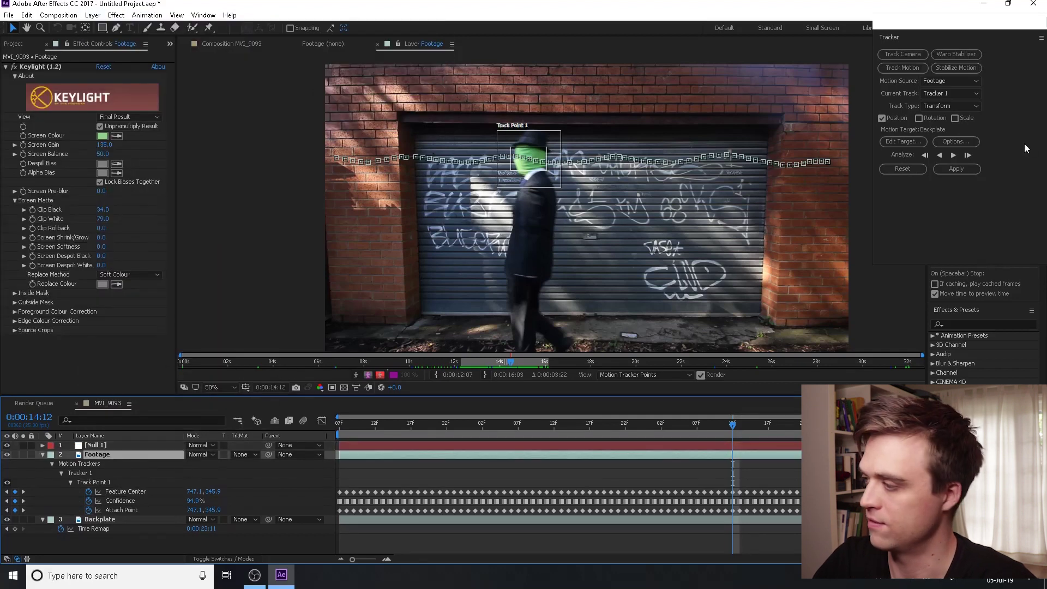
{"action": "left_click", "coordinate": [903, 141]}
{"action": "left_click", "coordinate": [554, 270]}
{"action": "left_click", "coordinate": [554, 282]}
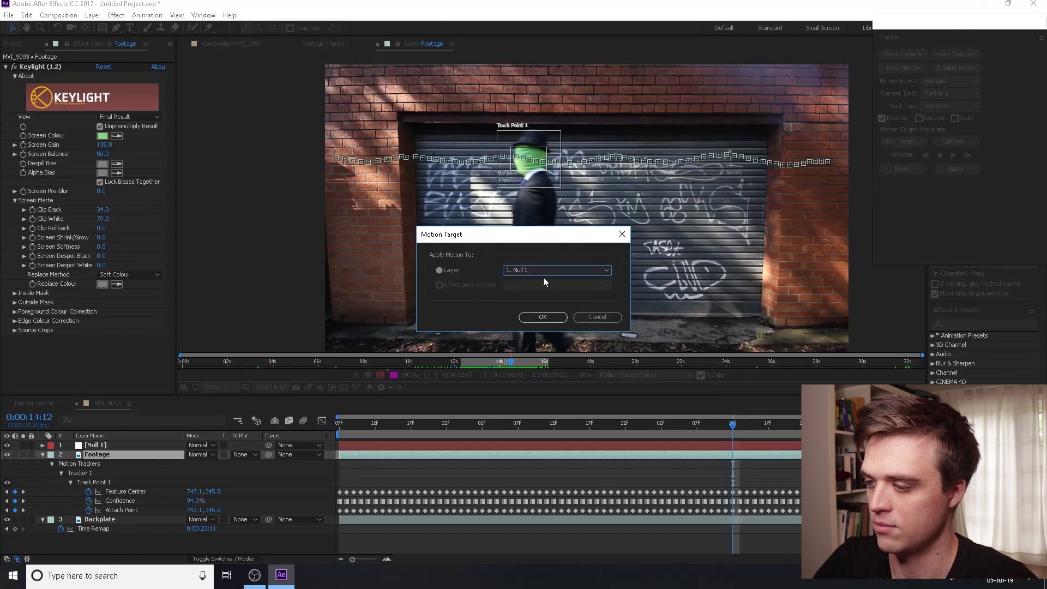
{"action": "left_click", "coordinate": [543, 318]}
{"action": "left_click", "coordinate": [966, 170]}
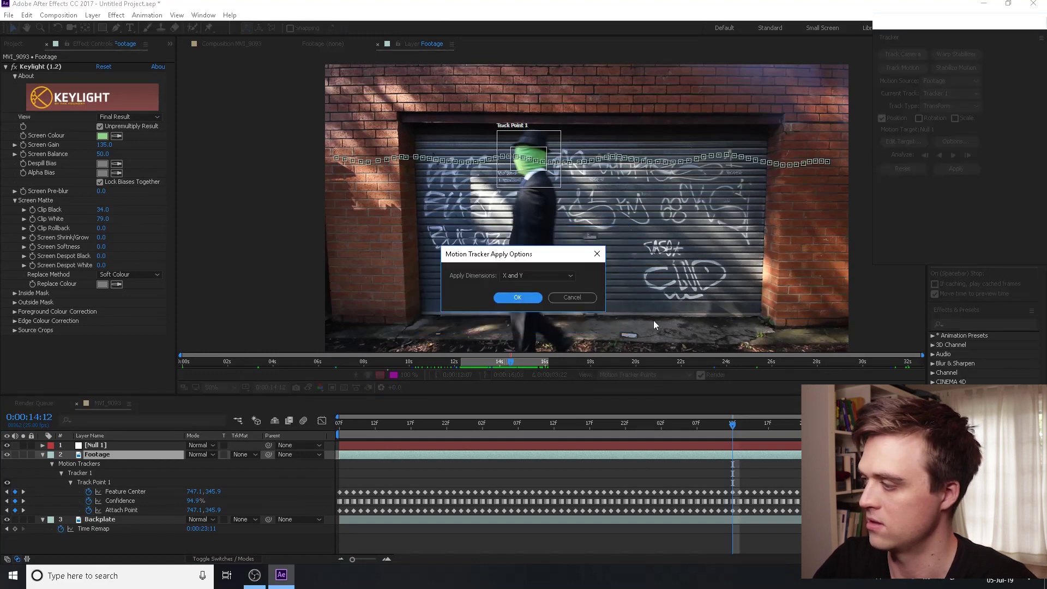
{"action": "left_click", "coordinate": [517, 297]}
Step: Check how the null follows the head across the shot and examine the keyed head's outline up close at 0:00:14:13
{"action": "left_click_drag", "start_coordinate": [732, 448], "coordinate": [383, 469]}
{"action": "key", "text": "space"}
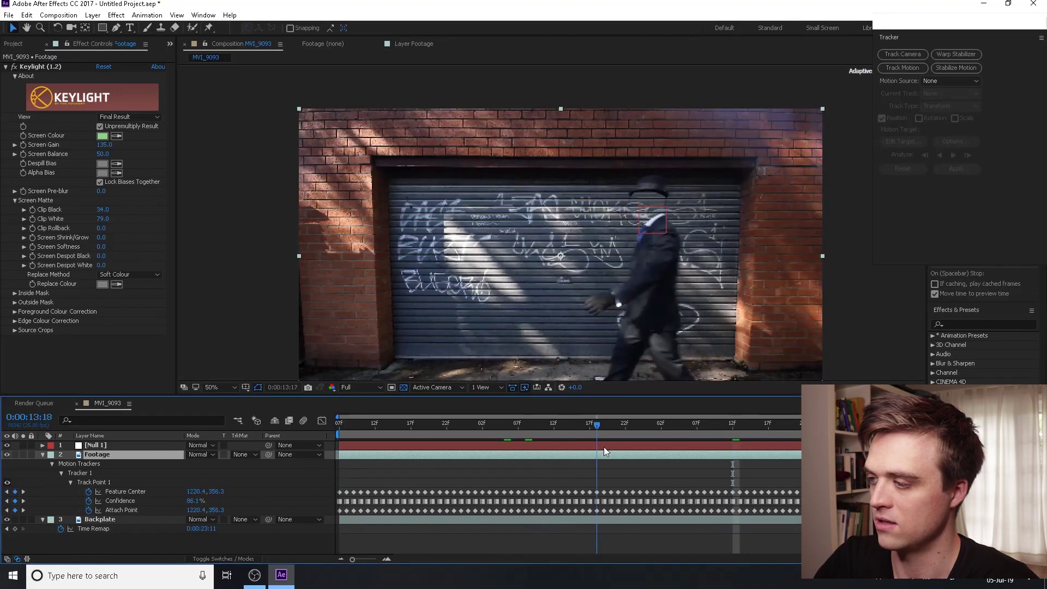
{"action": "left_click_drag", "start_coordinate": [771, 428], "coordinate": [739, 467]}
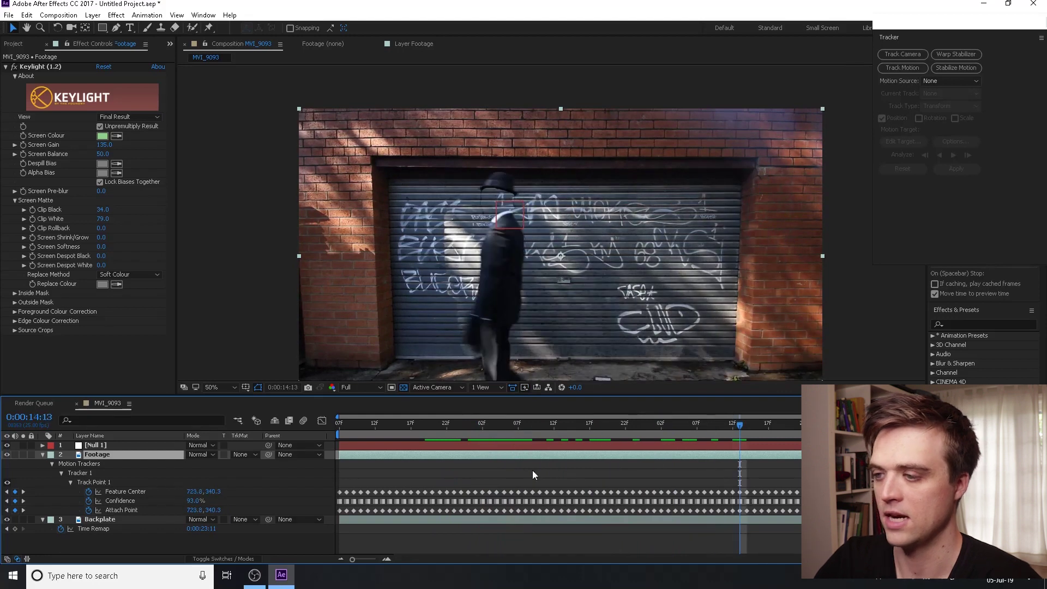
{"action": "left_click", "coordinate": [112, 447]}
{"action": "scroll", "coordinate": [464, 196], "scroll_direction": "up", "scroll_amount": 2}
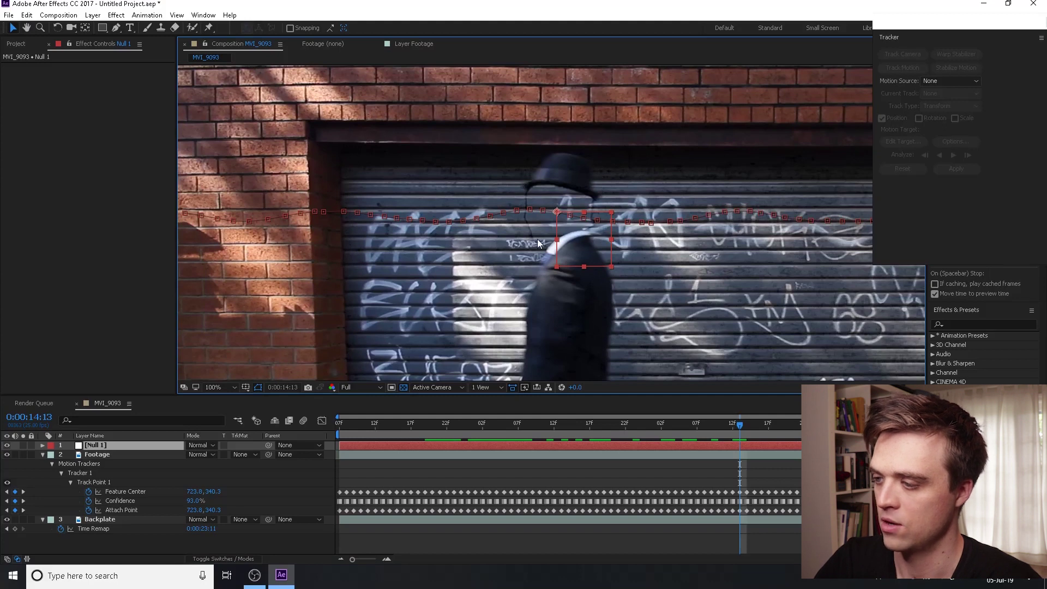
{"action": "scroll", "coordinate": [530, 197], "scroll_direction": "up", "scroll_amount": 2}
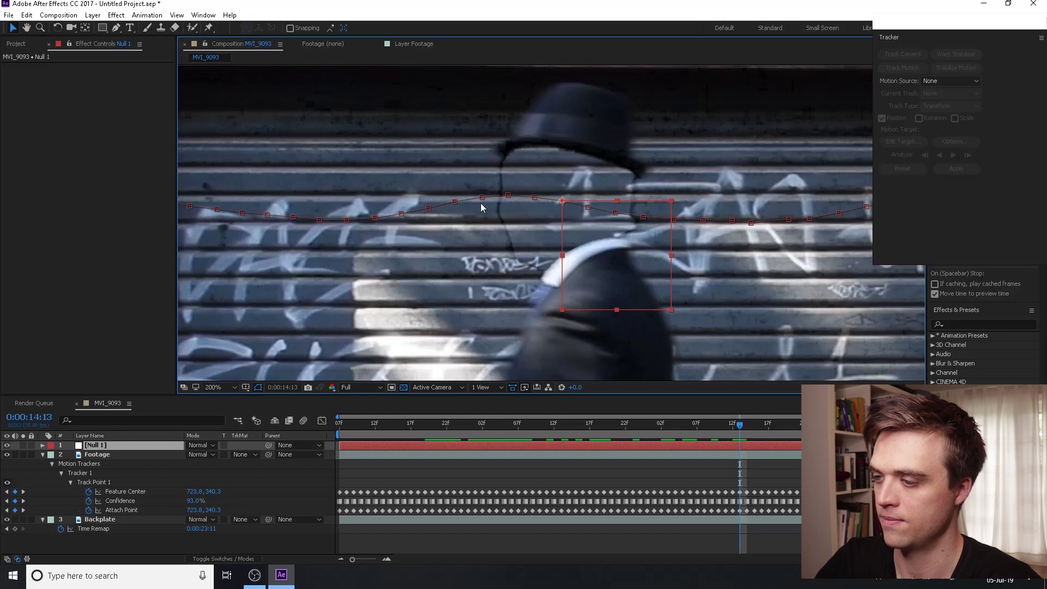
{"action": "scroll", "coordinate": [481, 206], "scroll_direction": "down", "scroll_amount": 4}
{"action": "scroll", "coordinate": [493, 238], "scroll_direction": "up", "scroll_amount": 3}
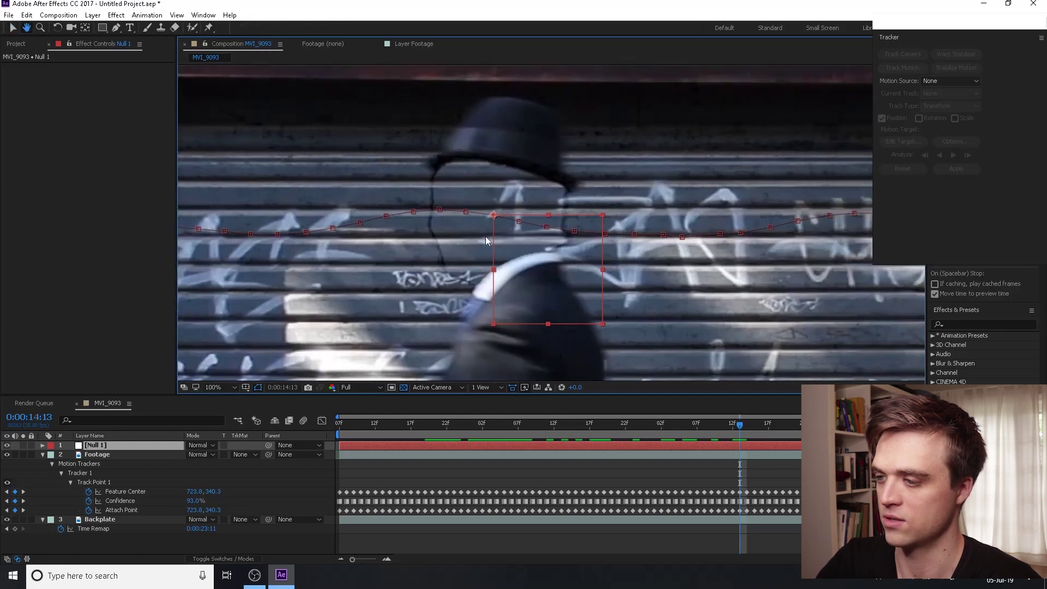
{"action": "scroll", "coordinate": [485, 237], "scroll_direction": "down", "scroll_amount": 2}
Step: Create a royal blue solid of 1920 by 1080 px and hide it
{"action": "left_click", "coordinate": [93, 15]}
{"action": "mouse_move", "coordinate": [103, 25]}
{"action": "left_click", "coordinate": [309, 39]}
{"action": "left_click", "coordinate": [885, 315]}
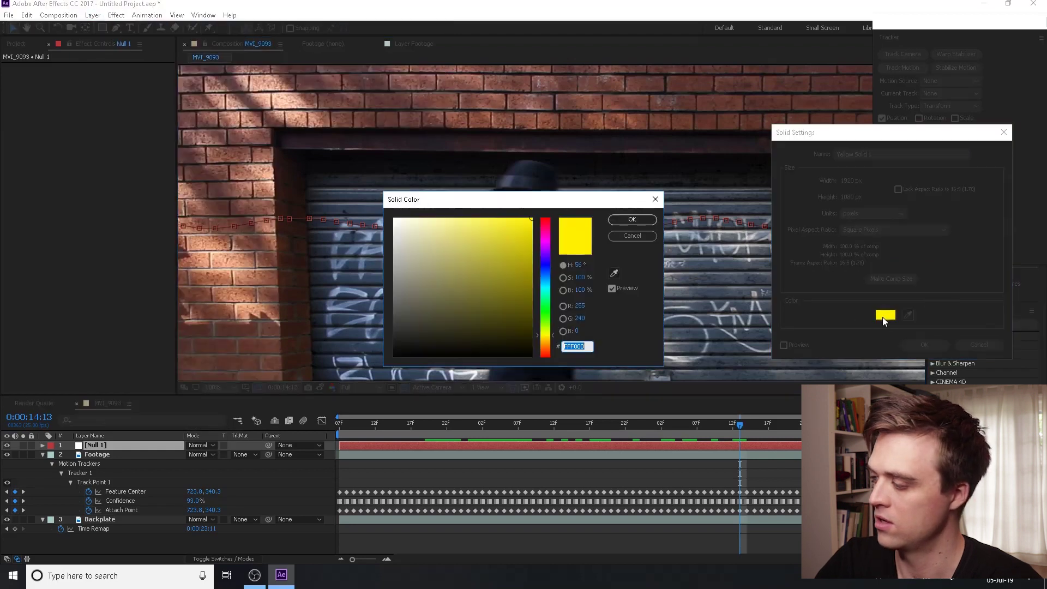
{"action": "left_click", "coordinate": [545, 270]}
{"action": "left_click", "coordinate": [633, 219]}
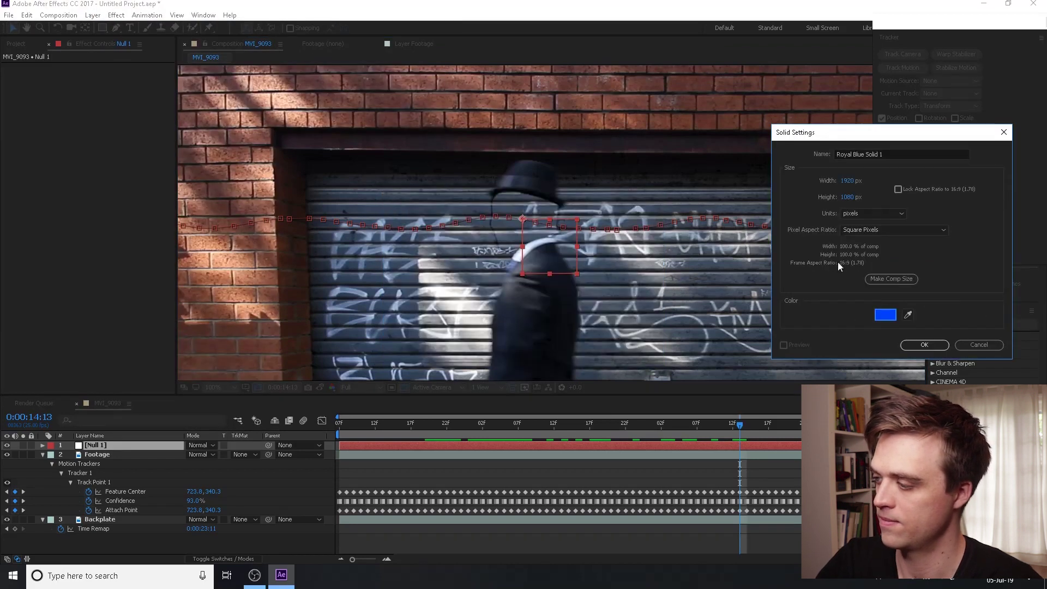
{"action": "left_click", "coordinate": [927, 344]}
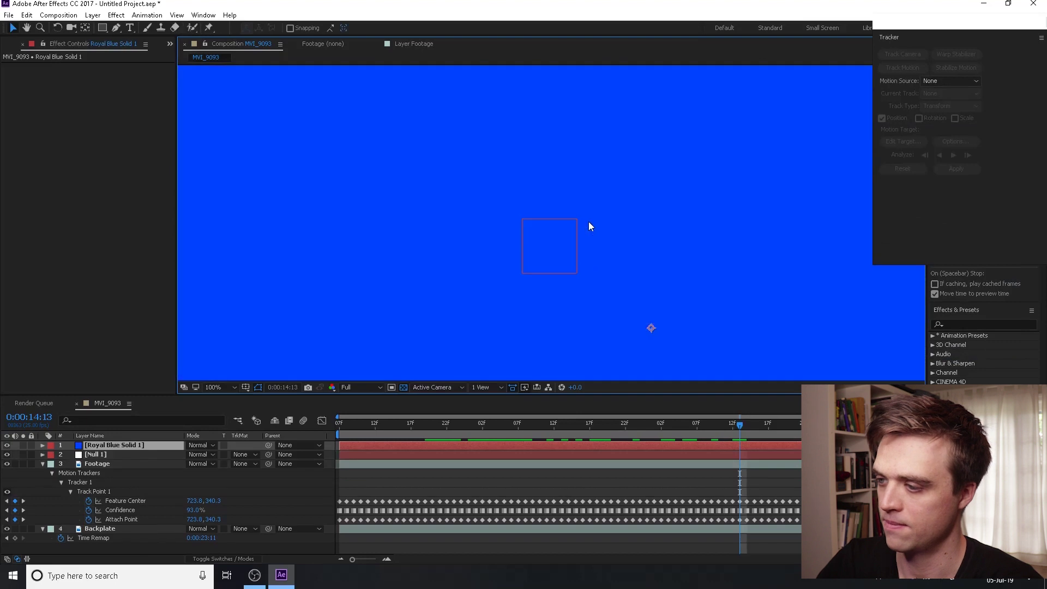
{"action": "scroll", "coordinate": [588, 221], "scroll_direction": "down", "scroll_amount": 2}
{"action": "left_click", "coordinate": [6, 445]}
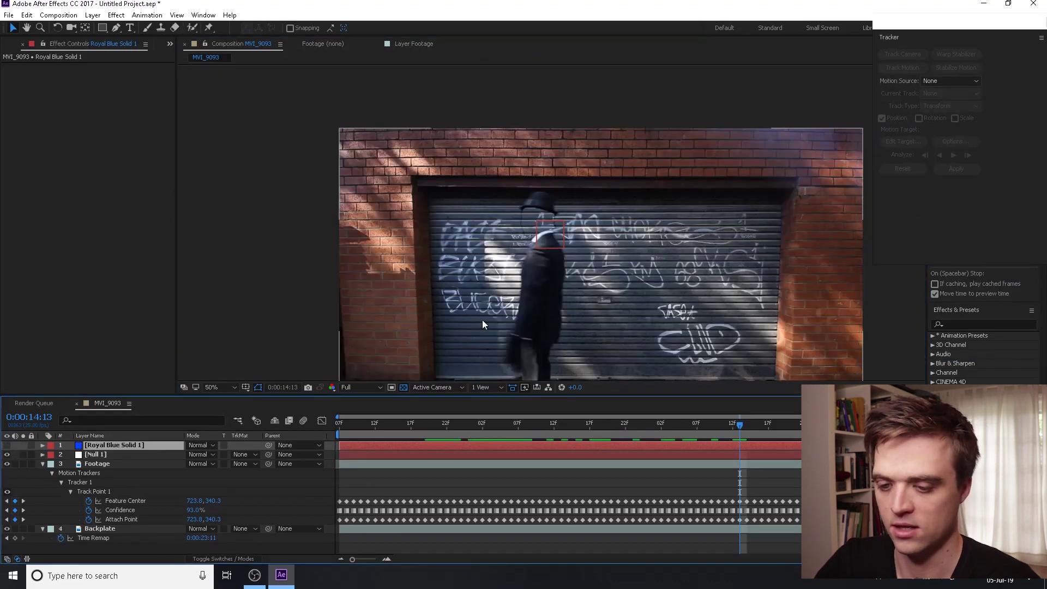
Step: Begin a Pen tool mask on the blue solid, curving under the hat brim and around the back of the keyed head
{"action": "scroll", "coordinate": [574, 251], "scroll_direction": "down", "scroll_amount": 2}
{"action": "scroll", "coordinate": [535, 236], "scroll_direction": "up", "scroll_amount": 5}
{"action": "scroll", "coordinate": [536, 237], "scroll_direction": "down", "scroll_amount": 3}
{"action": "scroll", "coordinate": [499, 228], "scroll_direction": "up", "scroll_amount": 3}
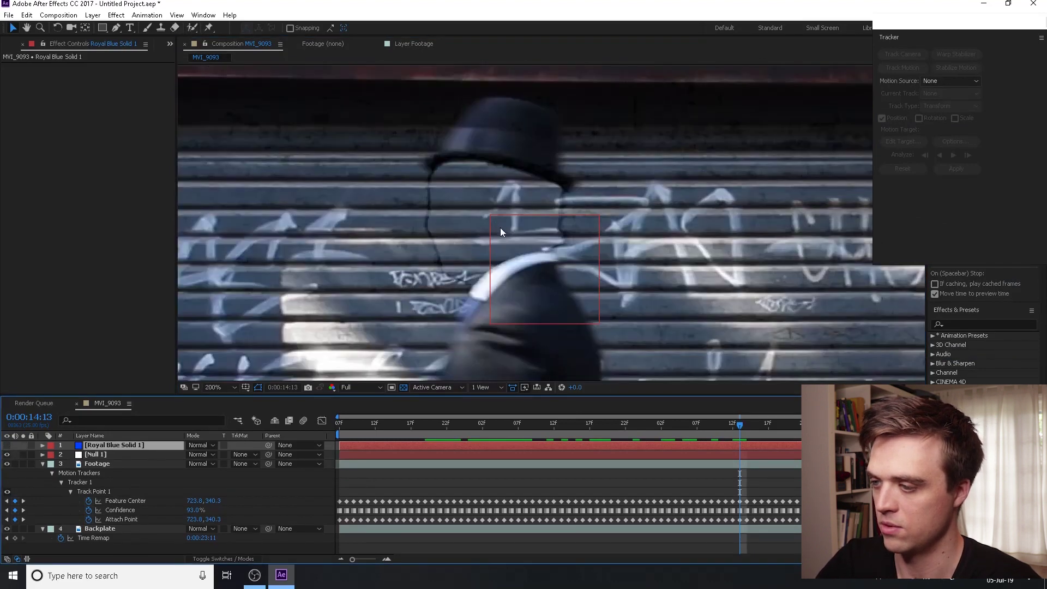
{"action": "left_click", "coordinate": [114, 30]}
{"action": "scroll", "coordinate": [495, 152], "scroll_direction": "up", "scroll_amount": 2}
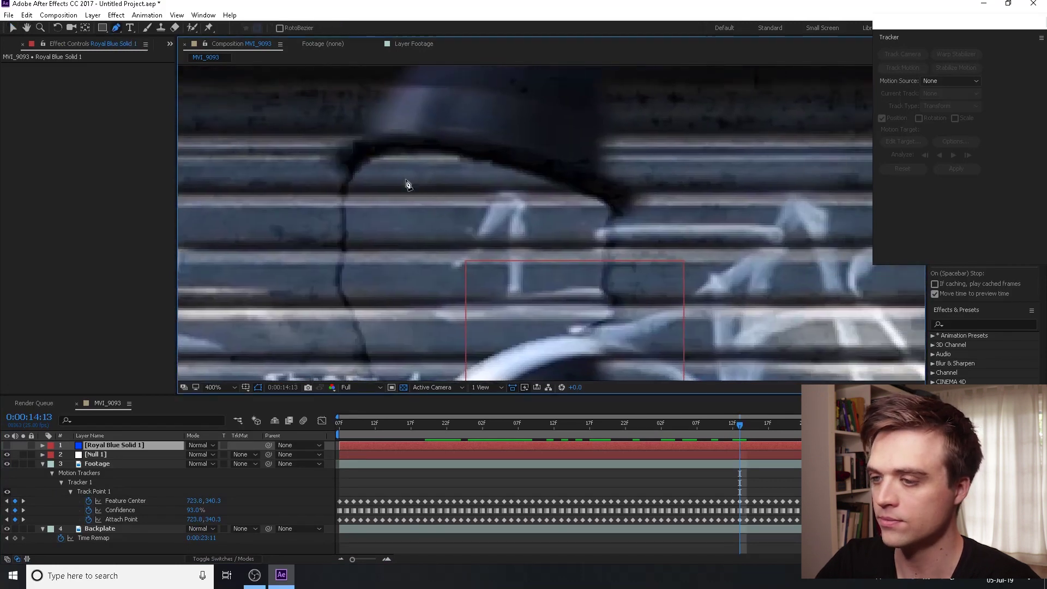
{"action": "left_click", "coordinate": [291, 181]}
{"action": "left_click_drag", "start_coordinate": [314, 181], "coordinate": [316, 181]}
{"action": "left_click_drag", "start_coordinate": [355, 176], "coordinate": [371, 170]}
{"action": "left_click_drag", "start_coordinate": [404, 164], "coordinate": [531, 188]}
{"action": "left_click", "coordinate": [618, 217]}
{"action": "left_click", "coordinate": [676, 244]}
{"action": "left_click", "coordinate": [690, 302]}
{"action": "left_click", "coordinate": [646, 332]}
{"action": "left_click_drag", "start_coordinate": [577, 331], "coordinate": [555, 331]}
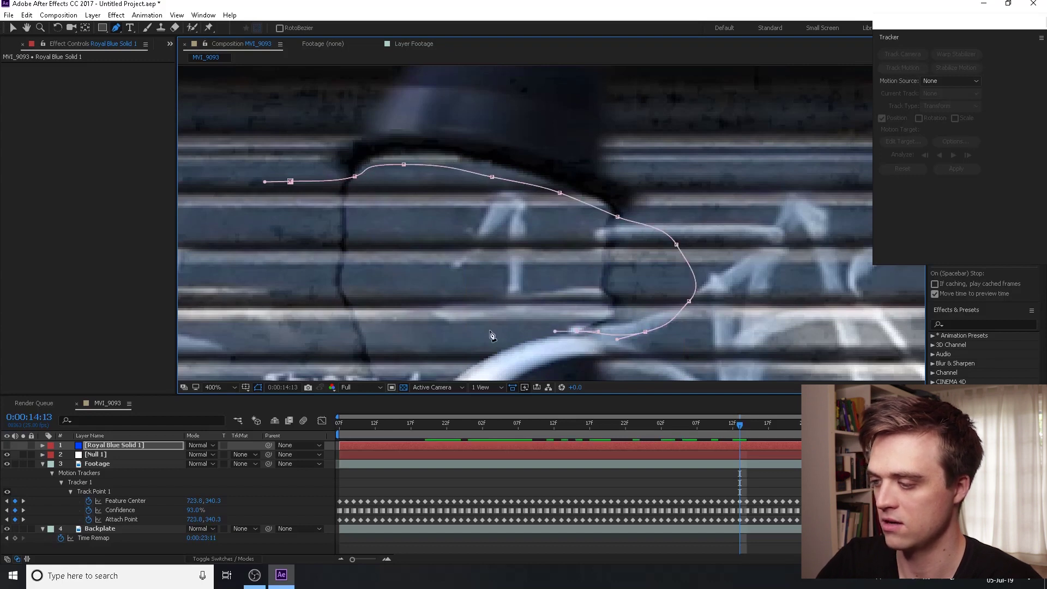
Step: Continue the mask along the collar's upper edge and around the face side, closing it at its starting point
{"action": "left_click_drag", "start_coordinate": [492, 323], "coordinate": [555, 254]}
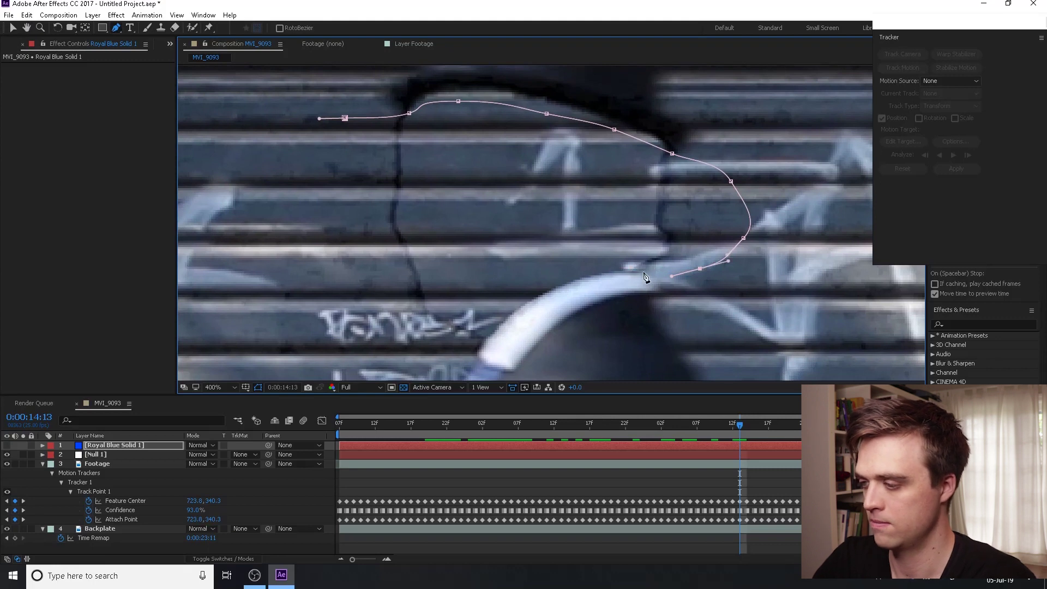
{"action": "left_click_drag", "start_coordinate": [634, 274], "coordinate": [612, 274]}
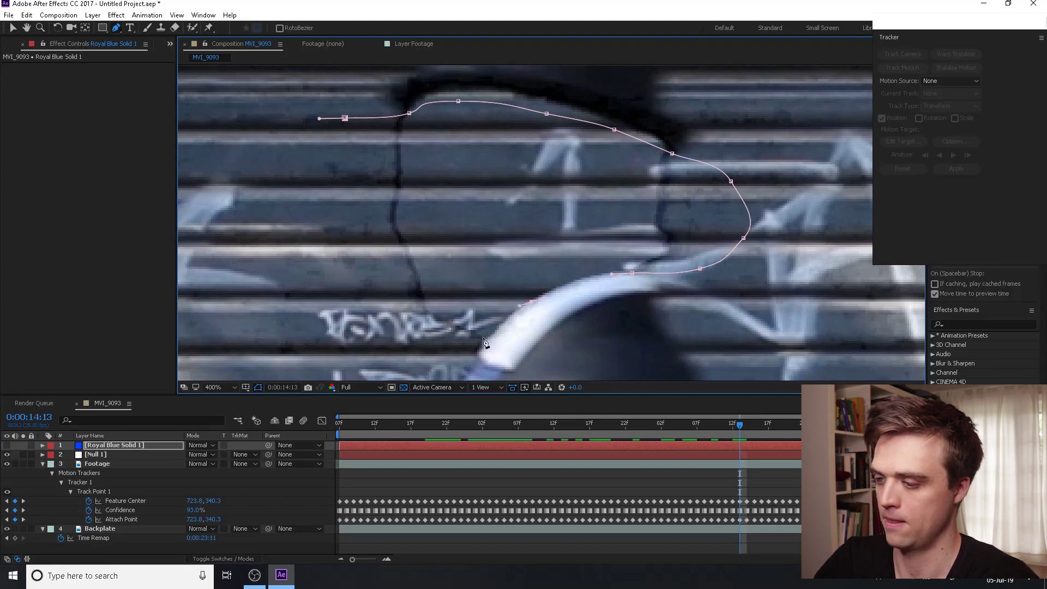
{"action": "left_click_drag", "start_coordinate": [526, 292], "coordinate": [522, 292]}
{"action": "left_click_drag", "start_coordinate": [478, 347], "coordinate": [461, 357]}
{"action": "left_click_drag", "start_coordinate": [368, 354], "coordinate": [346, 322]}
{"action": "left_click_drag", "start_coordinate": [305, 266], "coordinate": [290, 209]}
{"action": "left_click", "coordinate": [294, 171]}
{"action": "left_click", "coordinate": [345, 121]}
{"action": "scroll", "coordinate": [453, 166], "scroll_direction": "down", "scroll_amount": 2}
{"action": "scroll", "coordinate": [513, 185], "scroll_direction": "up", "scroll_amount": 1}
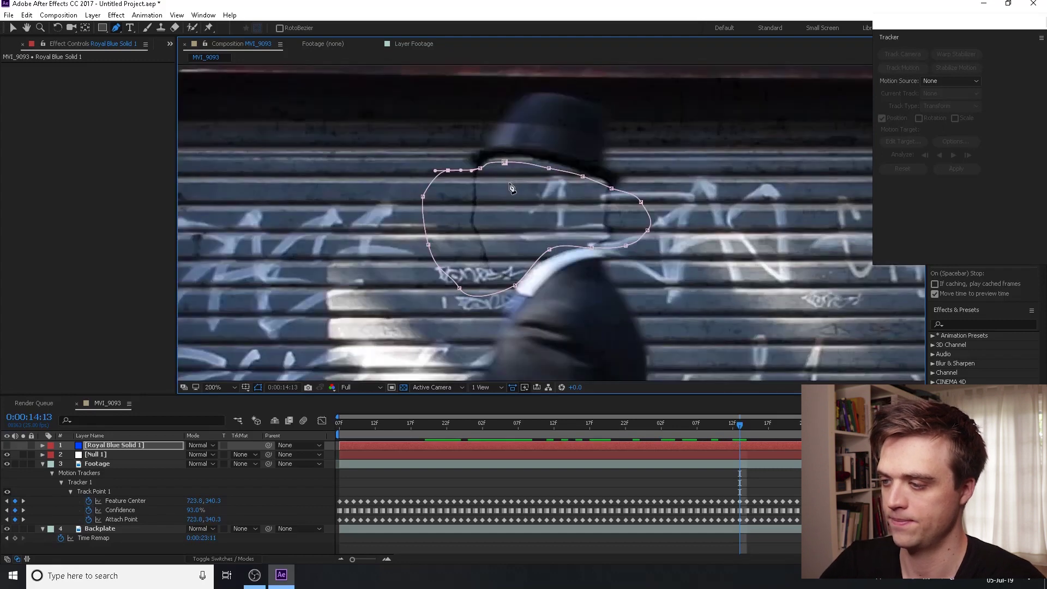
{"action": "left_click_drag", "start_coordinate": [510, 186], "coordinate": [464, 210]}
Step: Move the mask point beside the collar slightly down onto its edge and make the blue solid visible
{"action": "left_click", "coordinate": [14, 28]}
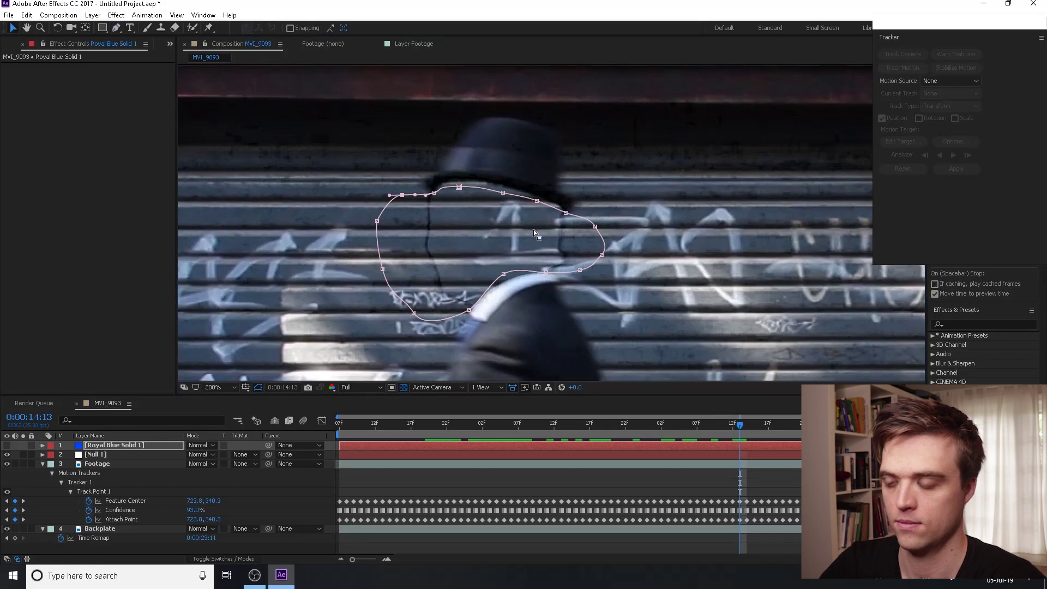
{"action": "left_click_drag", "start_coordinate": [502, 274], "coordinate": [501, 281]}
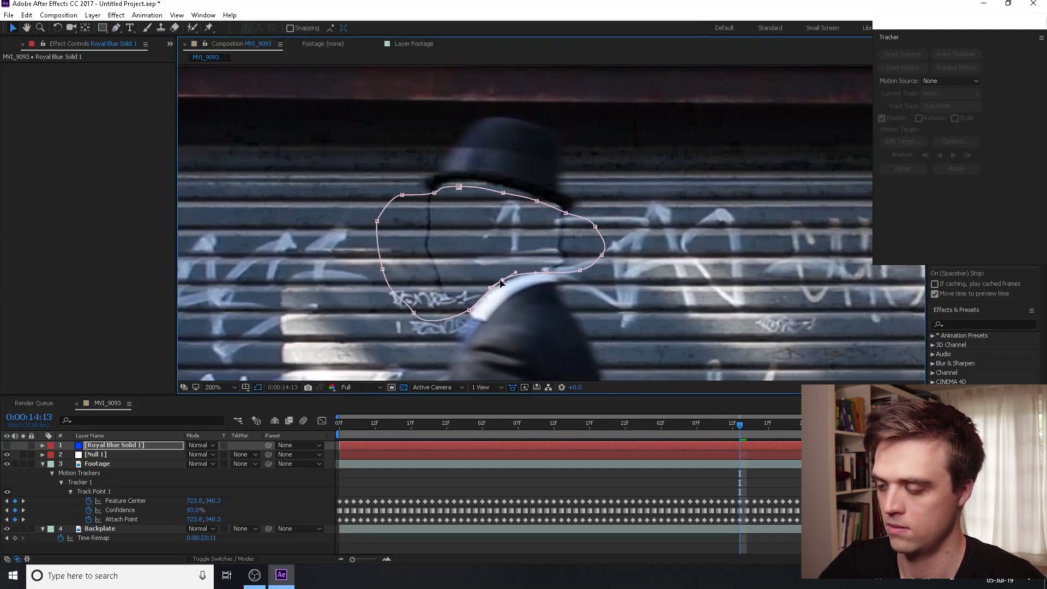
{"action": "left_click", "coordinate": [7, 455]}
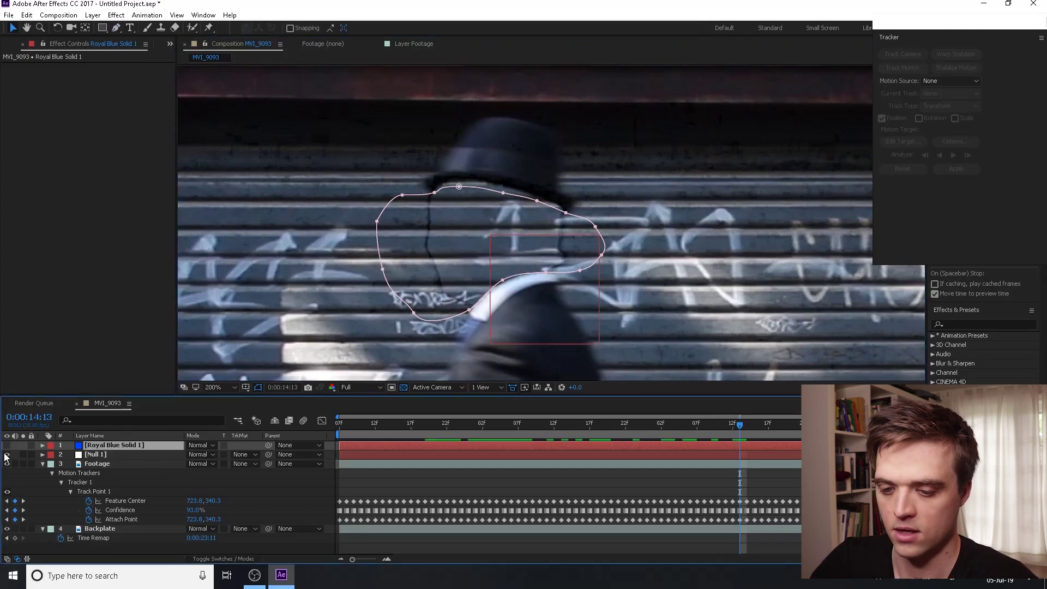
{"action": "left_click", "coordinate": [6, 446]}
Step: Move the blue solid's anchor point from the frame centre to the middle of its head mask with the Pan Behind tool
{"action": "left_click", "coordinate": [85, 28]}
{"action": "key", "text": "comma"}
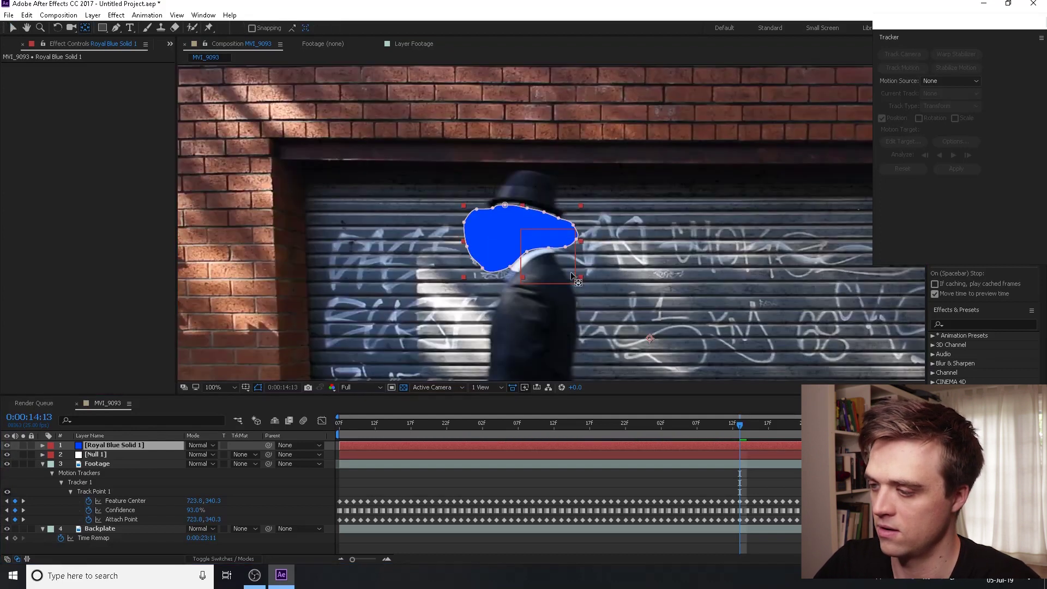
{"action": "key", "text": "period"}
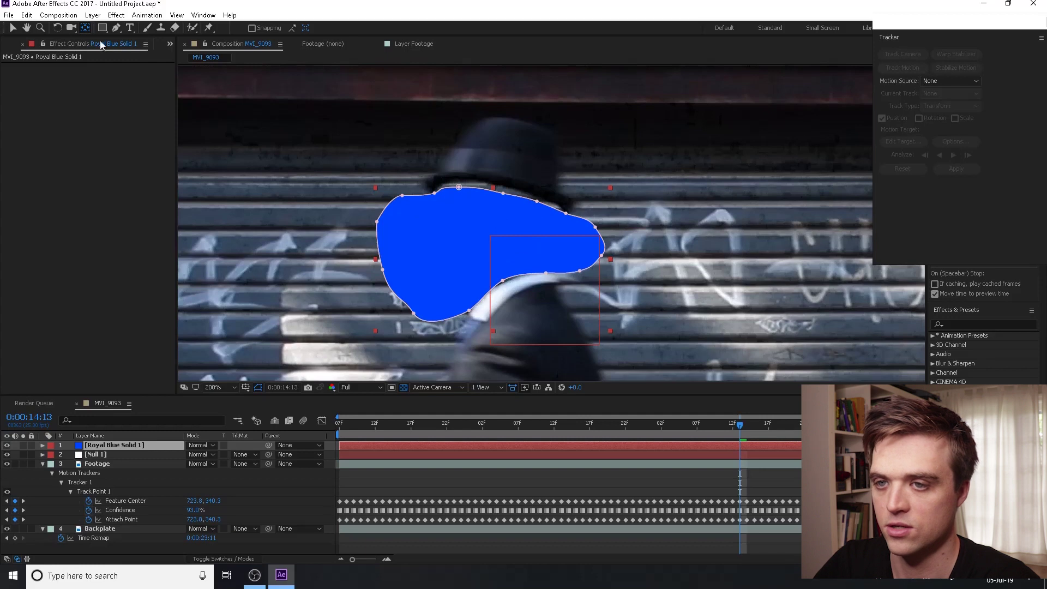
{"action": "key", "text": "comma"}
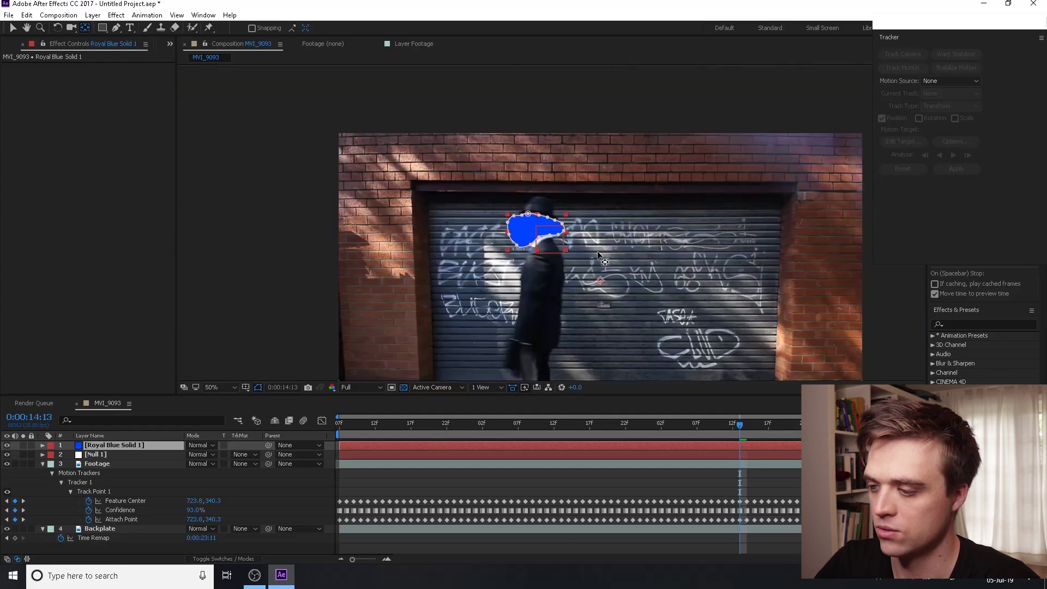
{"action": "key", "text": "period"}
{"action": "key", "text": "comma"}
{"action": "key", "text": "comma"}
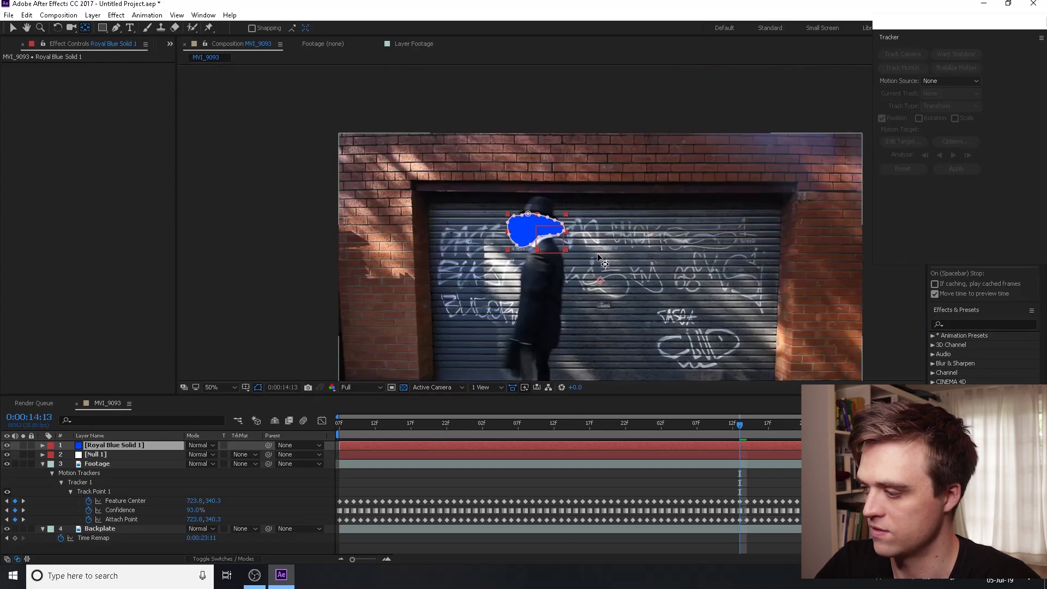
{"action": "left_click_drag", "start_coordinate": [600, 282], "coordinate": [573, 265]}
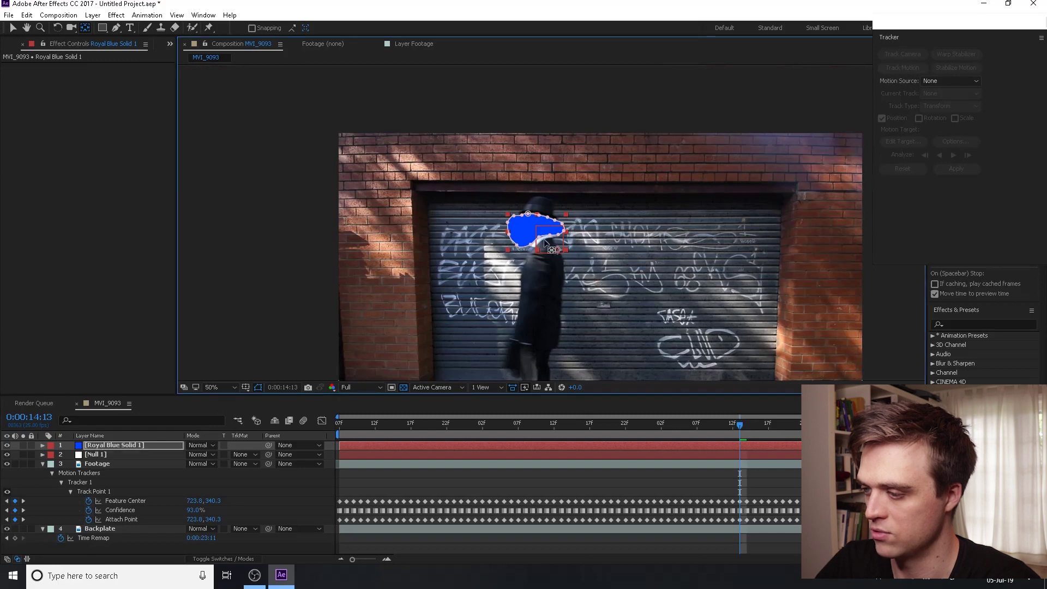
{"action": "scroll", "coordinate": [535, 229], "scroll_direction": "up", "scroll_amount": 3}
{"action": "left_click_drag", "start_coordinate": [535, 230], "coordinate": [659, 224]}
{"action": "scroll", "coordinate": [658, 226], "scroll_direction": "down", "scroll_amount": 1}
Step: Parent the blue solid to Null 1 and scrub the timeline to check that its mask follows the head
{"action": "left_click", "coordinate": [105, 447]}
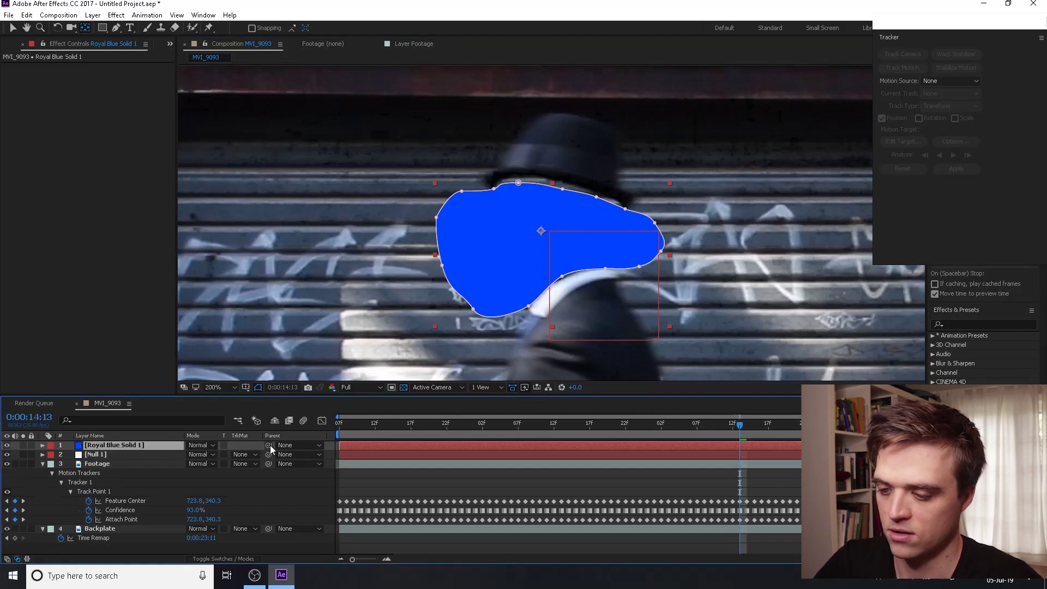
{"action": "left_click_drag", "start_coordinate": [186, 447], "coordinate": [116, 459]}
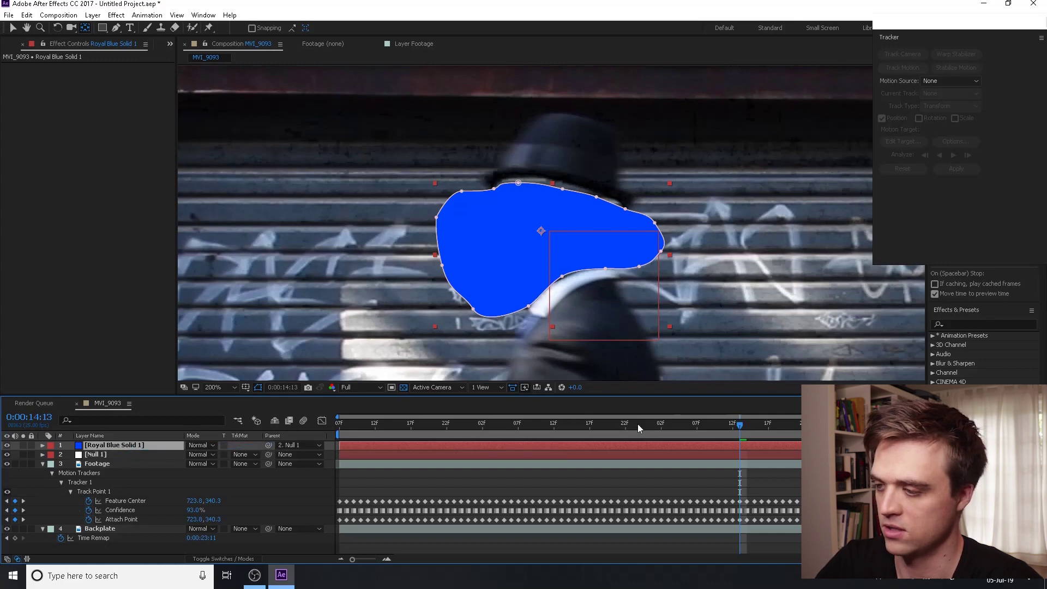
{"action": "left_click_drag", "start_coordinate": [736, 428], "coordinate": [633, 434]}
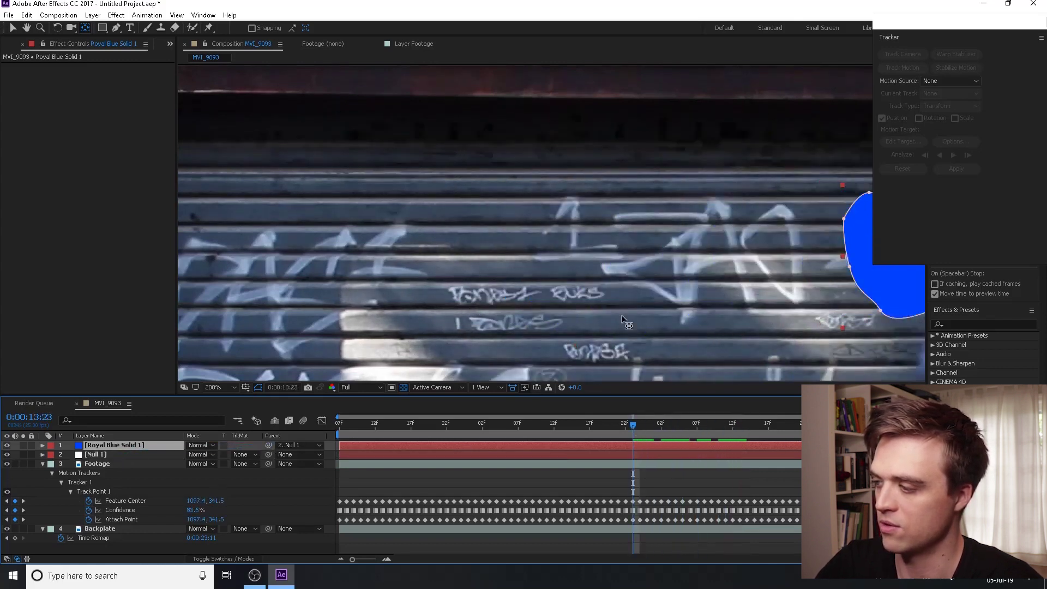
{"action": "scroll", "coordinate": [457, 329], "scroll_direction": "down", "scroll_amount": 3}
{"action": "key", "text": "v"}
{"action": "left_click_drag", "start_coordinate": [382, 427], "coordinate": [590, 464]}
Step: Hide the blue solid and reorder it below Null 1, directly above the Footage layer
{"action": "left_click", "coordinate": [6, 445]}
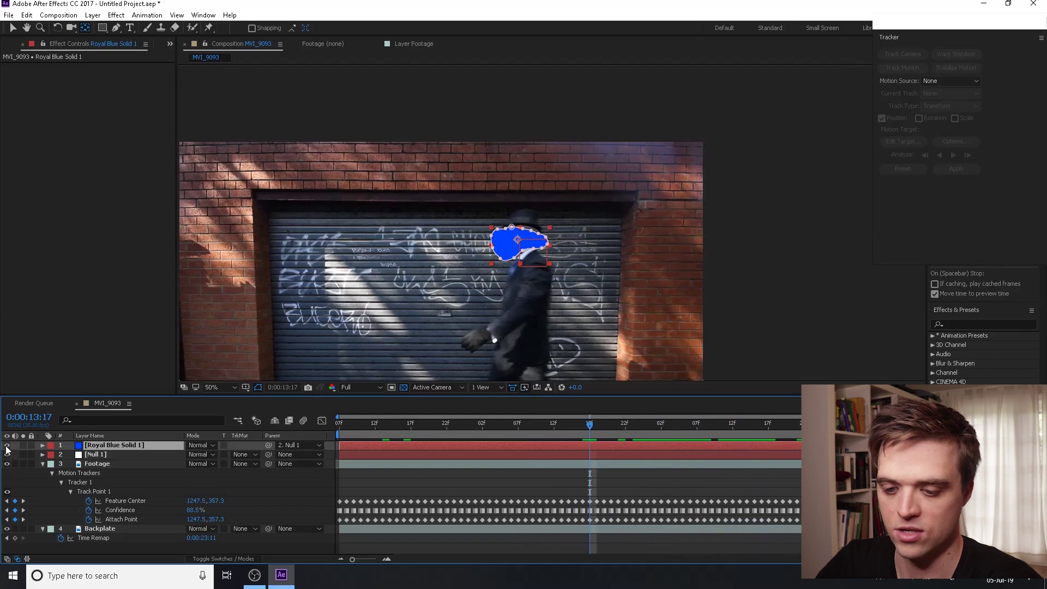
{"action": "scroll", "coordinate": [471, 257], "scroll_direction": "up", "scroll_amount": 1}
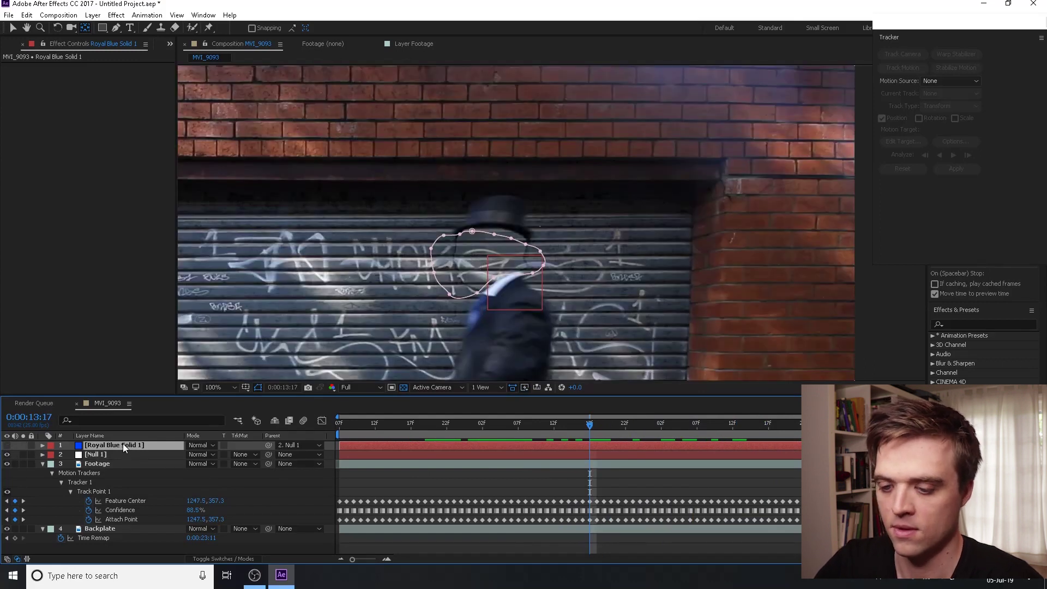
{"action": "left_click_drag", "start_coordinate": [118, 444], "coordinate": [120, 458]}
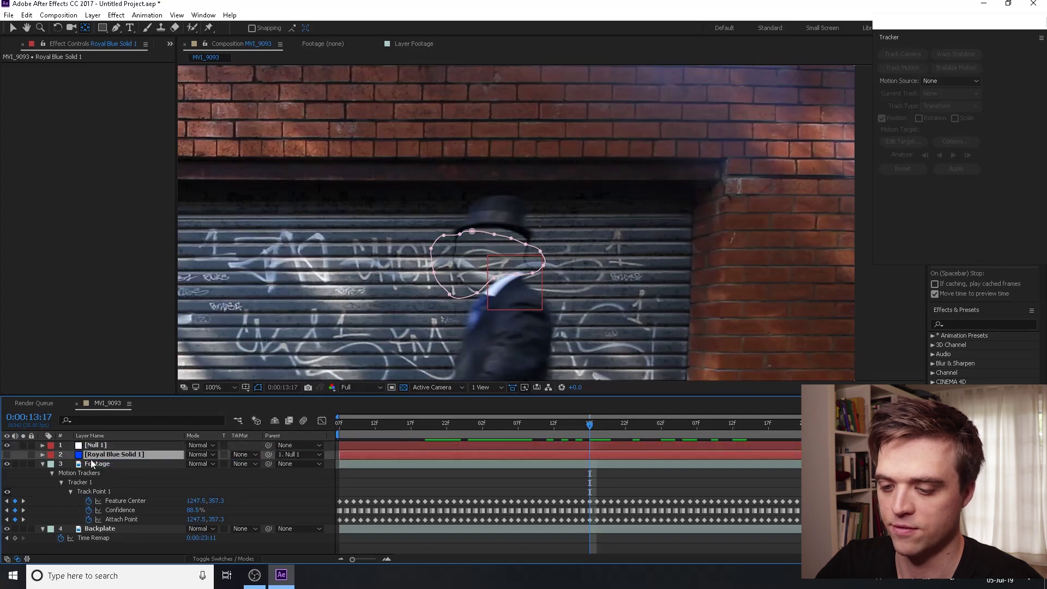
Step: Set the Footage layer's track matte to Alpha Inverted Matte "[Royal Blue Solid 1]" and scrub through the walk to check it
{"action": "left_click", "coordinate": [123, 463]}
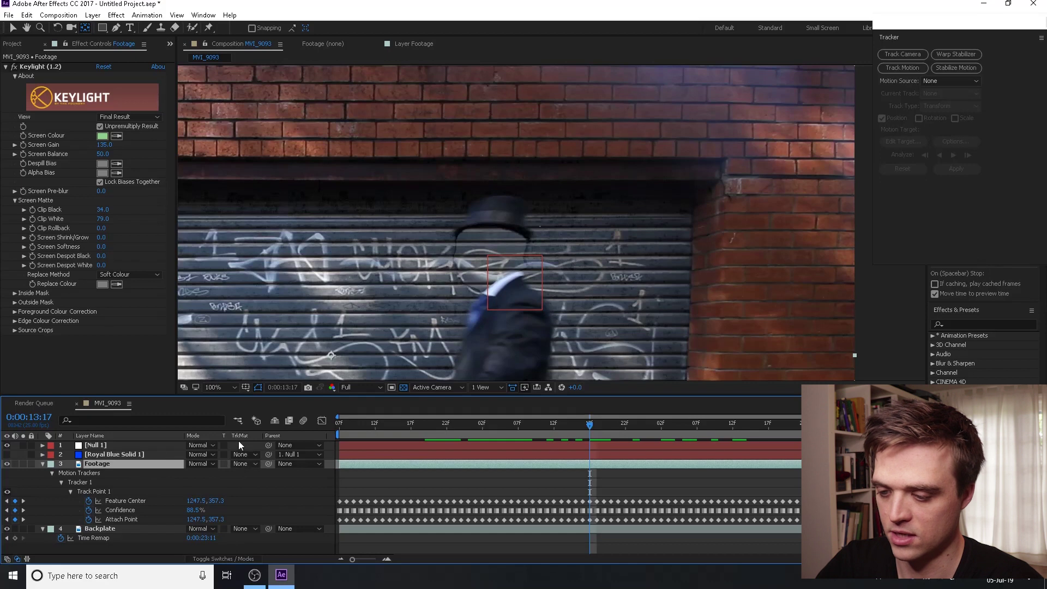
{"action": "left_click", "coordinate": [250, 465]}
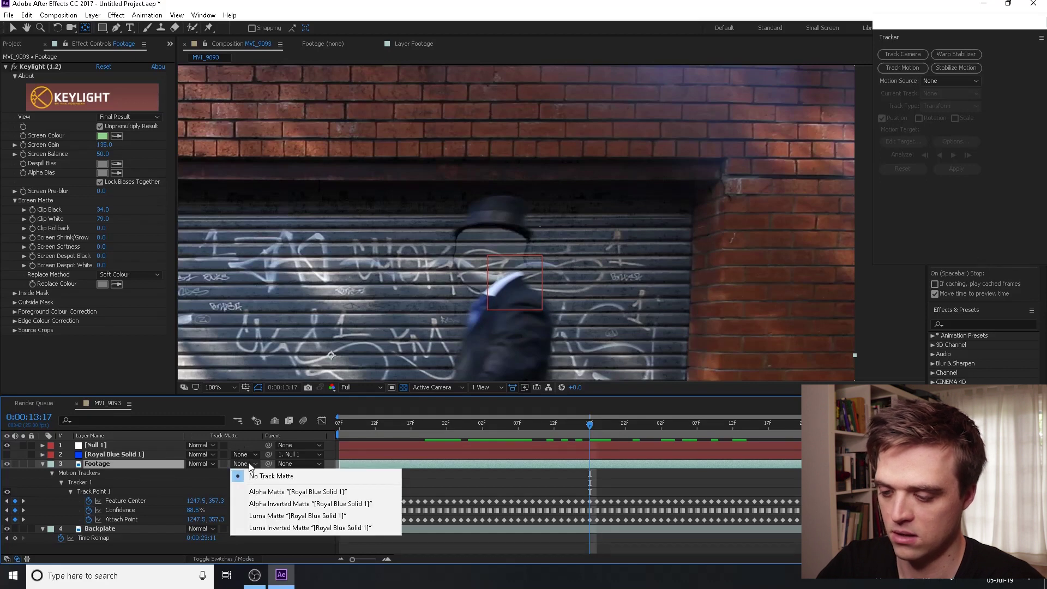
{"action": "left_click", "coordinate": [286, 504]}
{"action": "left_click_drag", "start_coordinate": [591, 436], "coordinate": [709, 450]}
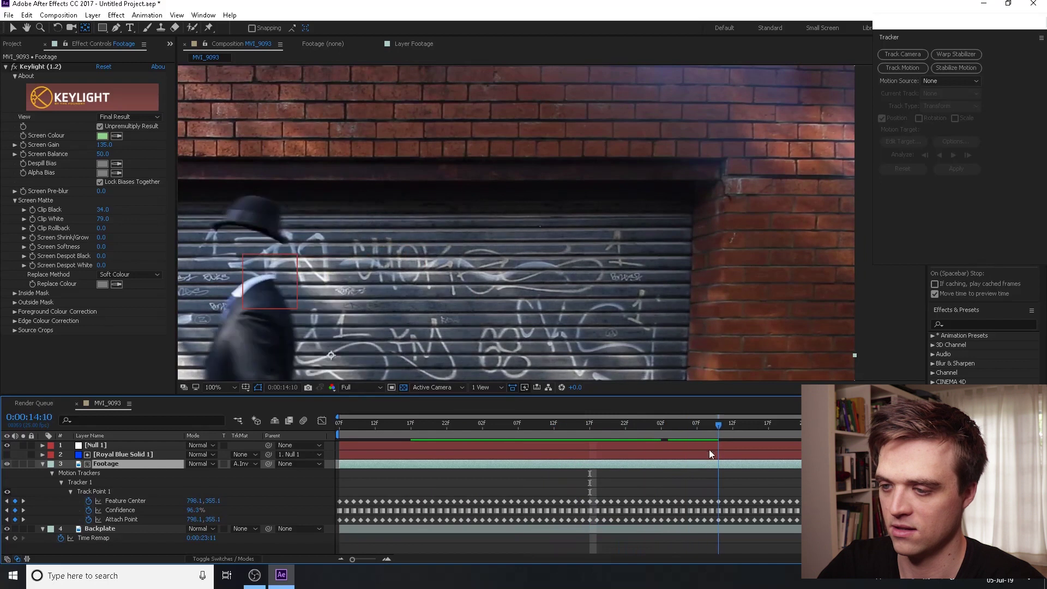
{"action": "scroll", "coordinate": [507, 289], "scroll_direction": "down", "scroll_amount": 1}
{"action": "left_click_drag", "start_coordinate": [507, 290], "coordinate": [686, 269]}
{"action": "left_click_drag", "start_coordinate": [755, 426], "coordinate": [1012, 431]}
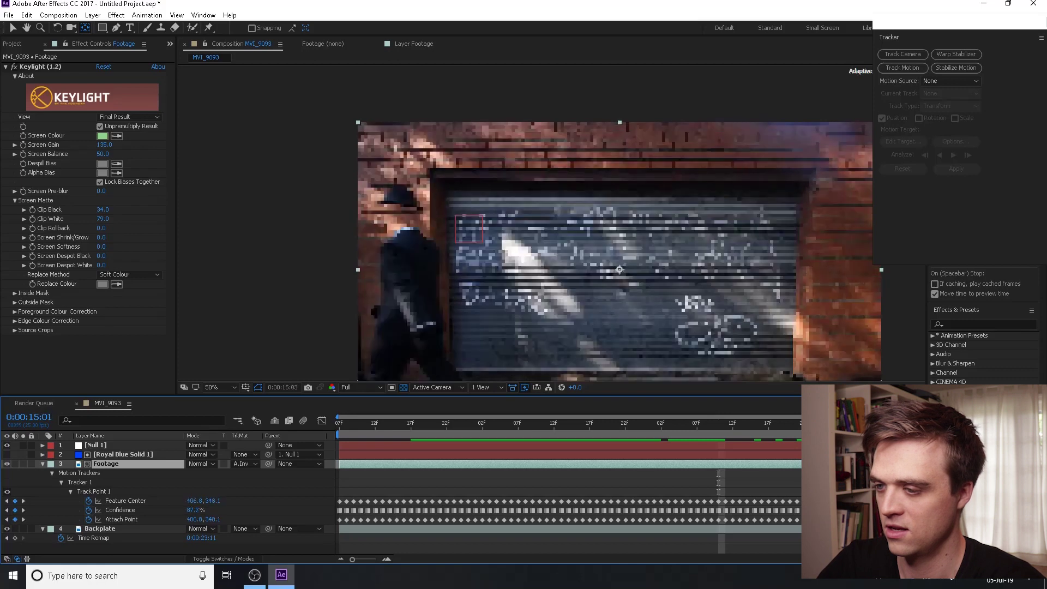
Step: At 0:00:12:20, reveal the blue solid's Mask 1 and enable keyframing of its Mask Path
{"action": "left_click_drag", "start_coordinate": [344, 493], "coordinate": [432, 488]}
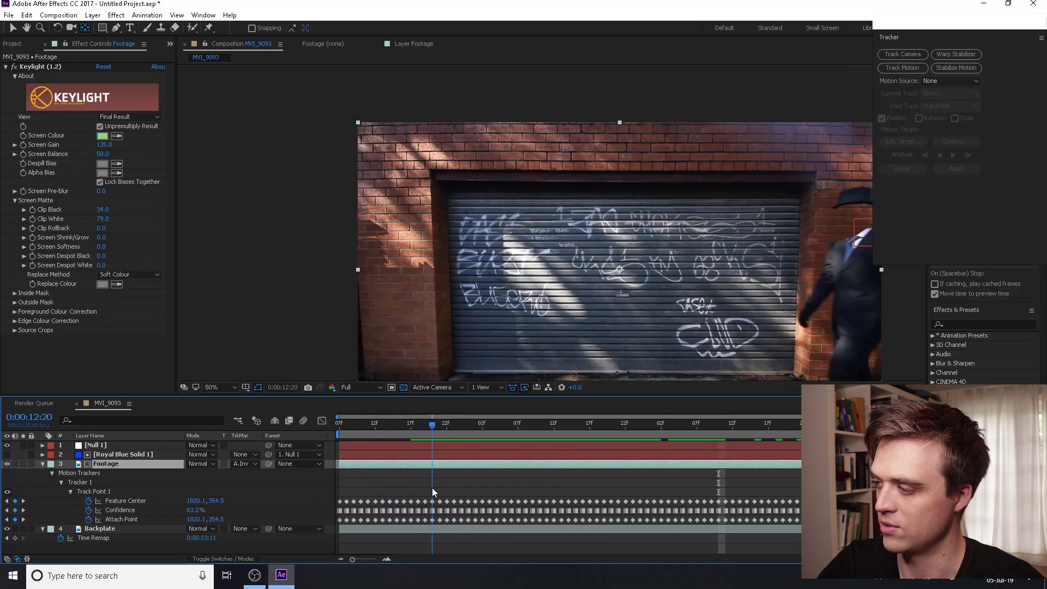
{"action": "key", "text": "h"}
{"action": "left_click_drag", "start_coordinate": [851, 217], "coordinate": [673, 218]}
{"action": "scroll", "coordinate": [673, 217], "scroll_direction": "up", "scroll_amount": 4}
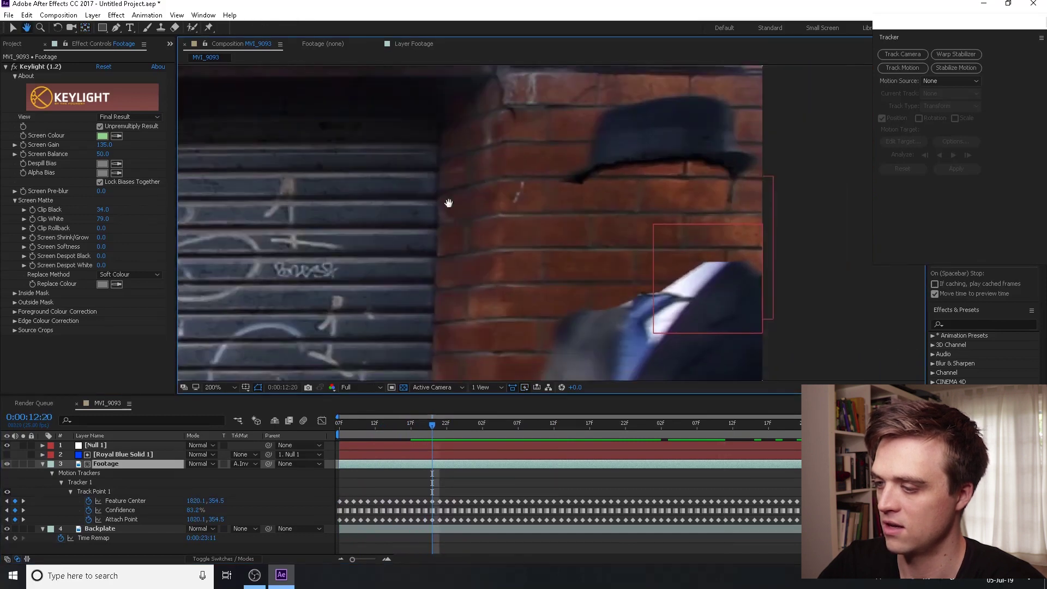
{"action": "key", "text": "v"}
{"action": "left_click", "coordinate": [136, 454]}
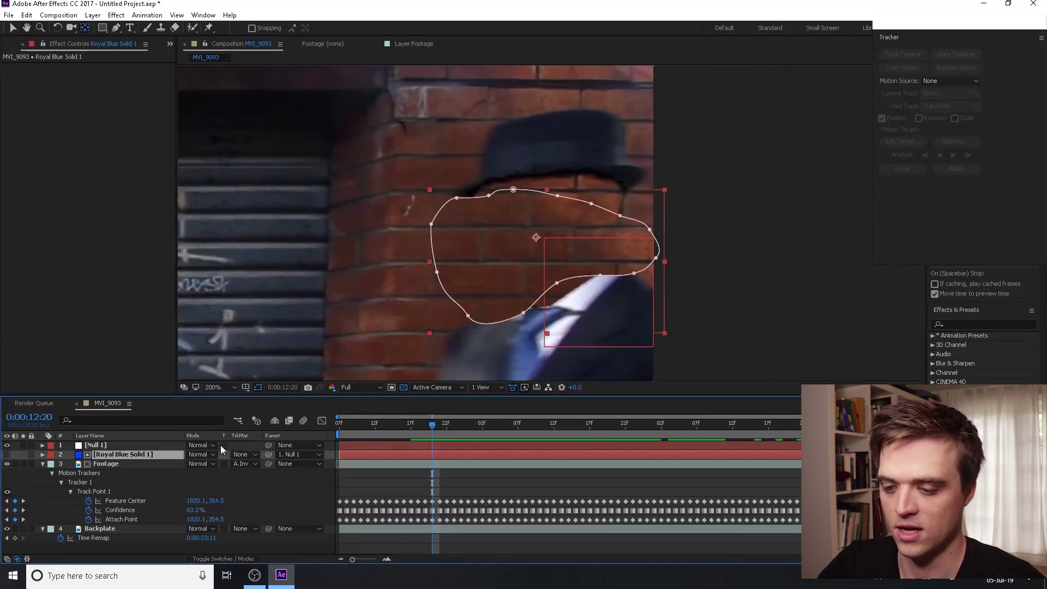
{"action": "mouse_move", "coordinate": [434, 427]}
{"action": "left_mouse_down"}
{"action": "mouse_move", "coordinate": [411, 431]}
{"action": "mouse_move", "coordinate": [433, 431]}
{"action": "left_mouse_up"}
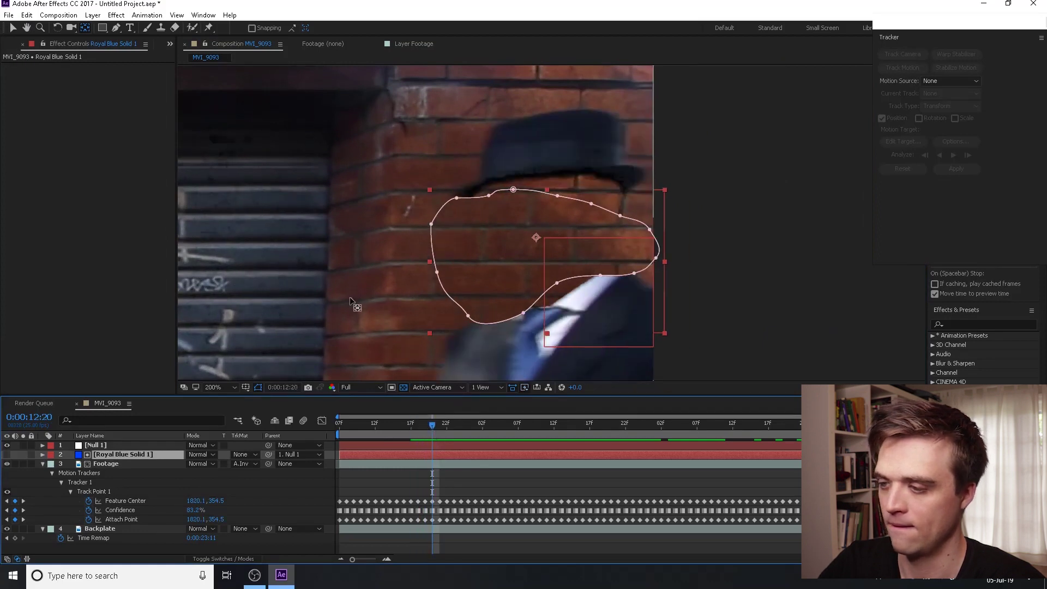
{"action": "left_click", "coordinate": [12, 28]}
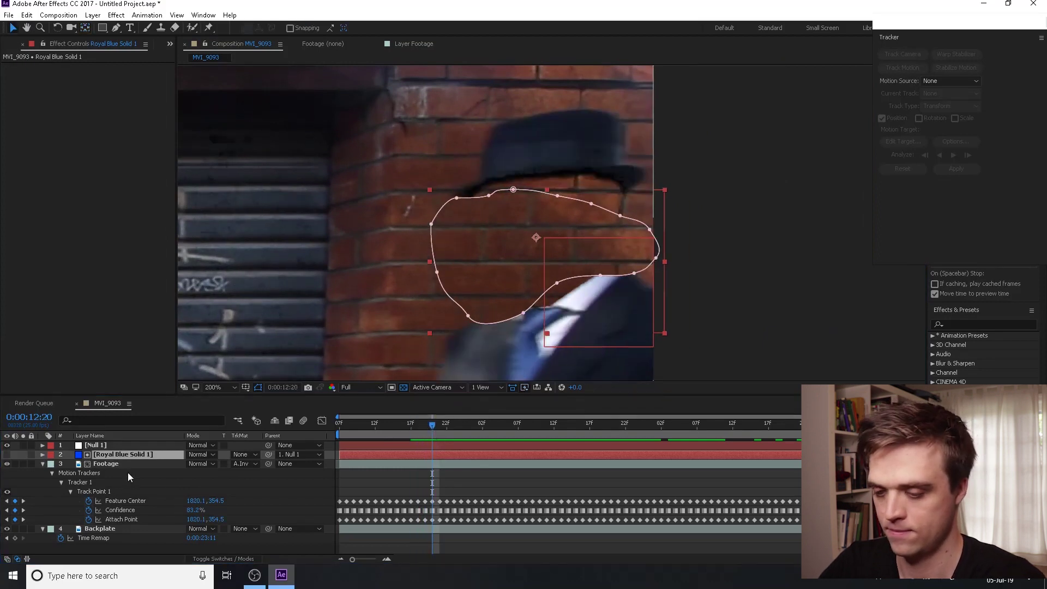
{"action": "key", "text": "m"}
{"action": "left_click", "coordinate": [84, 474]}
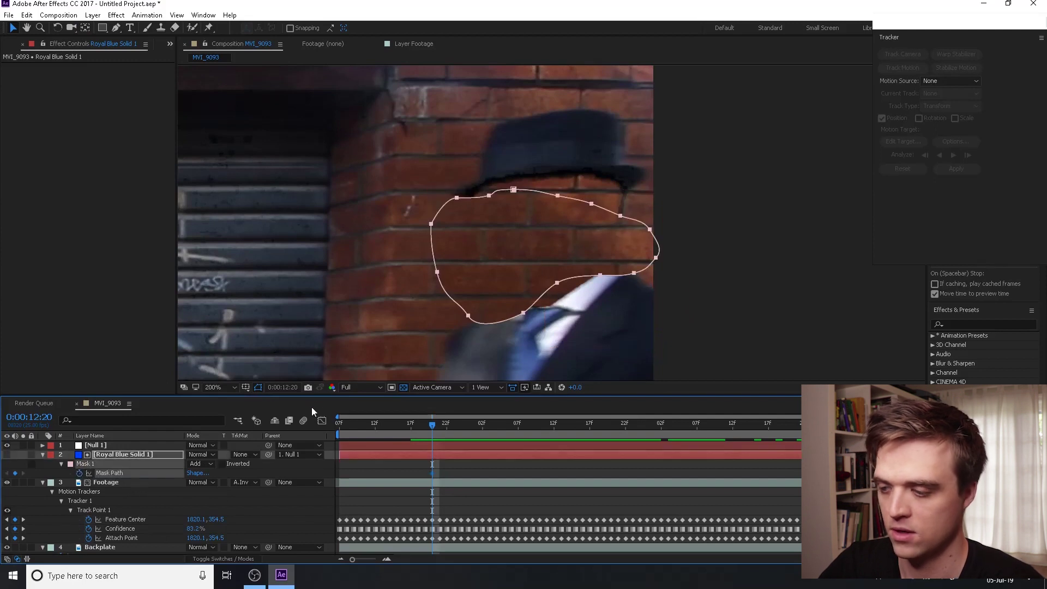
Step: Reshape the mask at 0:00:12:20, raising its points under the back of the hat brim and along the collar and shoulder
{"action": "left_click", "coordinate": [637, 205]}
{"action": "left_click_drag", "start_coordinate": [620, 216], "coordinate": [595, 195]}
{"action": "left_click_drag", "start_coordinate": [600, 275], "coordinate": [637, 243]}
{"action": "left_click_drag", "start_coordinate": [614, 261], "coordinate": [617, 250]}
{"action": "left_click_drag", "start_coordinate": [523, 312], "coordinate": [525, 291]}
{"action": "left_click_drag", "start_coordinate": [468, 315], "coordinate": [463, 298]}
Step: Adjust the mask at 0:00:12:19 and one frame earlier, shifting it and refining the points under the front hat brim
{"action": "key", "text": "alt+Page_Up"}
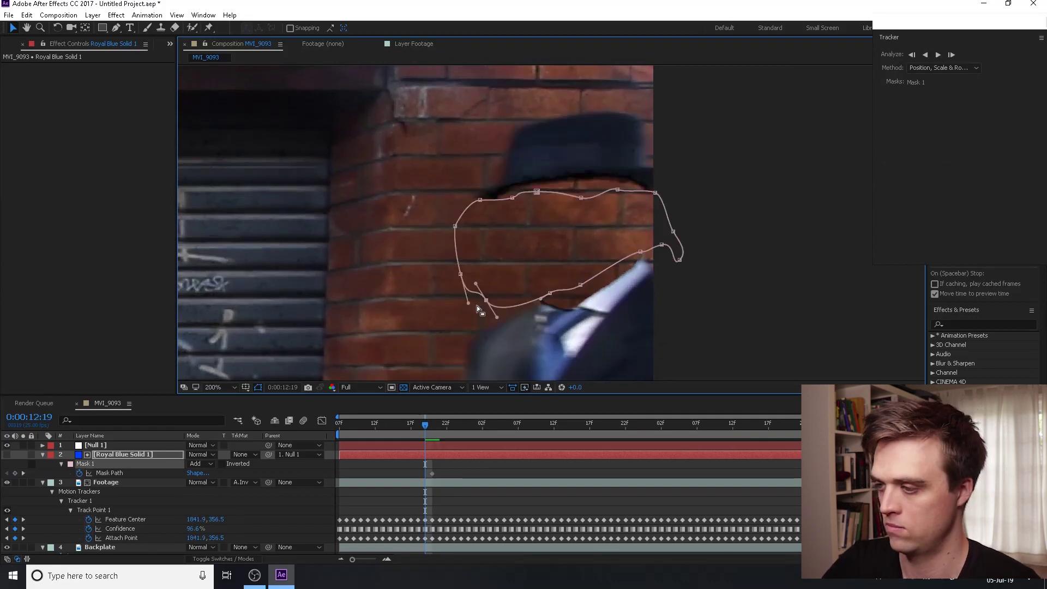
{"action": "left_click_drag", "start_coordinate": [478, 201], "coordinate": [480, 206]}
{"action": "key", "text": "alt+Page_Up"}
{"action": "double_click", "coordinate": [524, 305]}
{"action": "left_click_drag", "start_coordinate": [523, 306], "coordinate": [545, 314]}
{"action": "key", "text": "Return"}
{"action": "left_click_drag", "start_coordinate": [534, 206], "coordinate": [527, 205]}
Step: Shift the whole mask sideways onto the head at 0:00:12:17 and fit its front point beneath the hat brim
{"action": "key", "text": "Page_Up"}
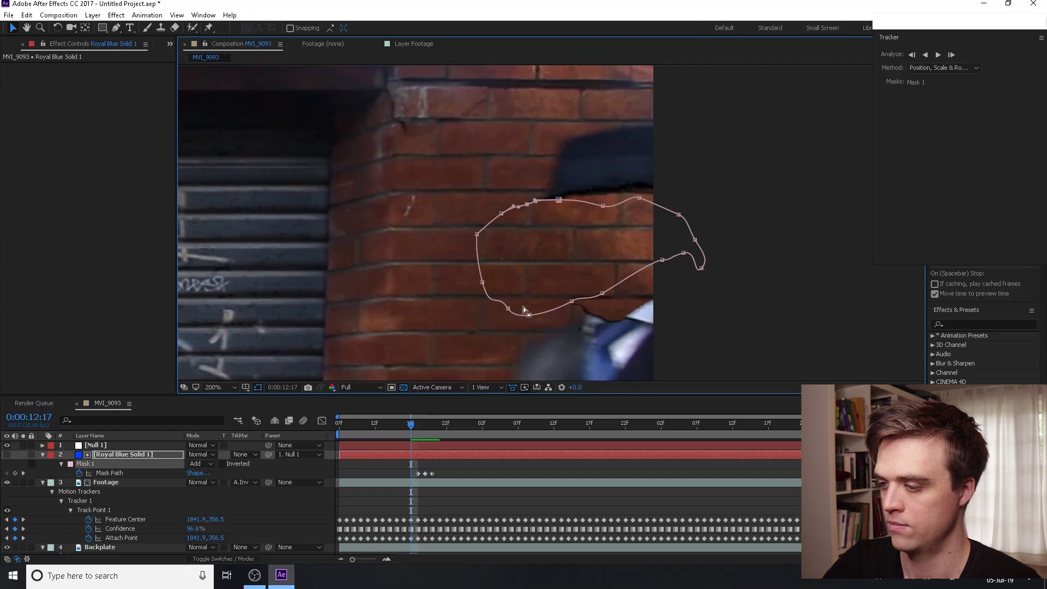
{"action": "double_click", "coordinate": [529, 316]}
{"action": "left_click_drag", "start_coordinate": [542, 281], "coordinate": [587, 281]}
{"action": "key", "text": "Return"}
{"action": "left_click", "coordinate": [553, 224]}
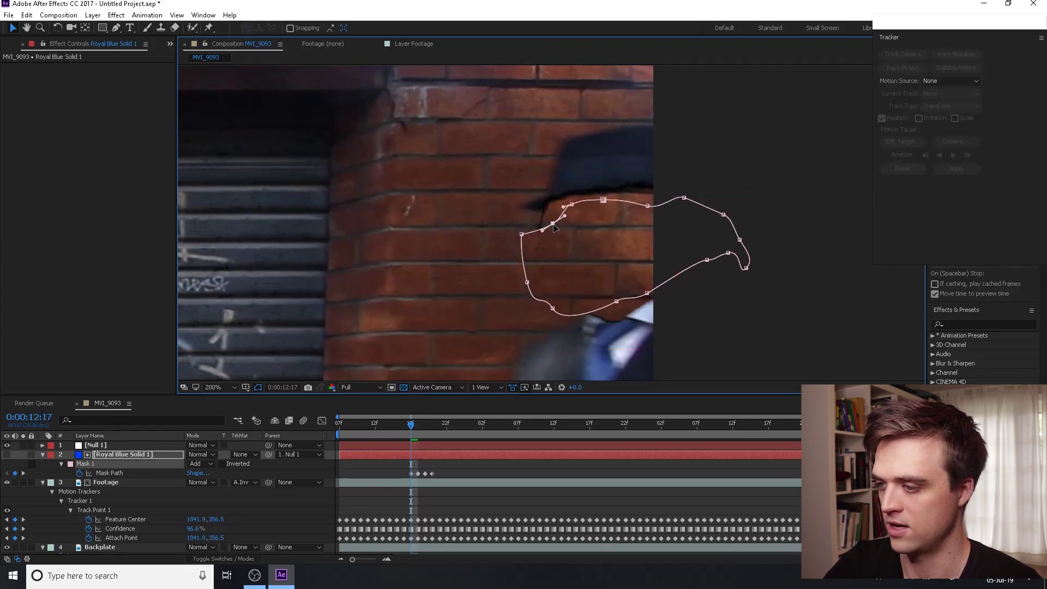
{"action": "left_click_drag", "start_coordinate": [548, 217], "coordinate": [545, 216]}
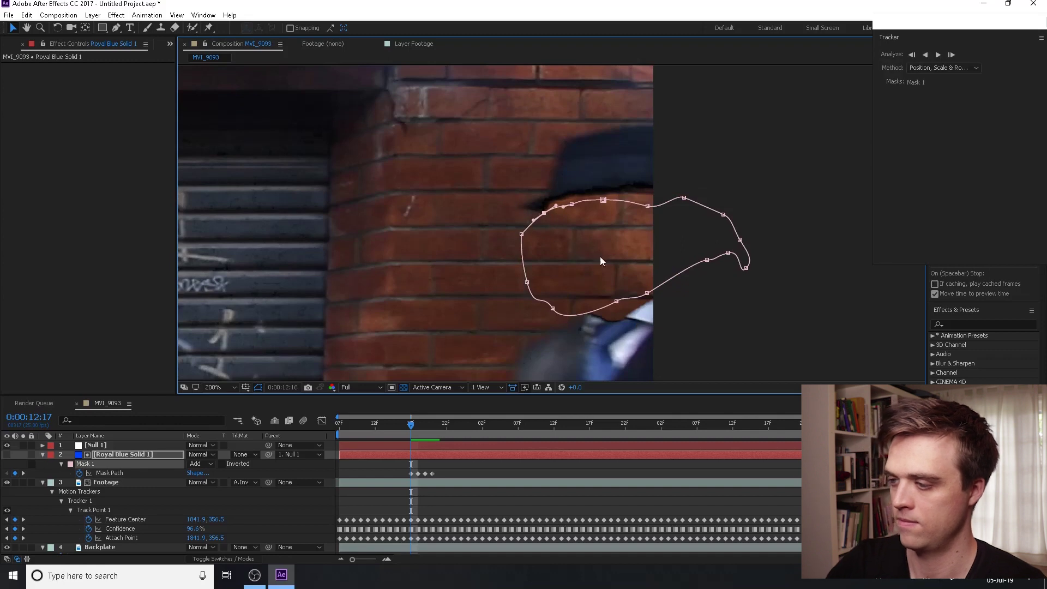
Step: Reposition the mask over the head area at 0:00:12:16 and adjust its point near the collar
{"action": "key", "text": "Page_Up"}
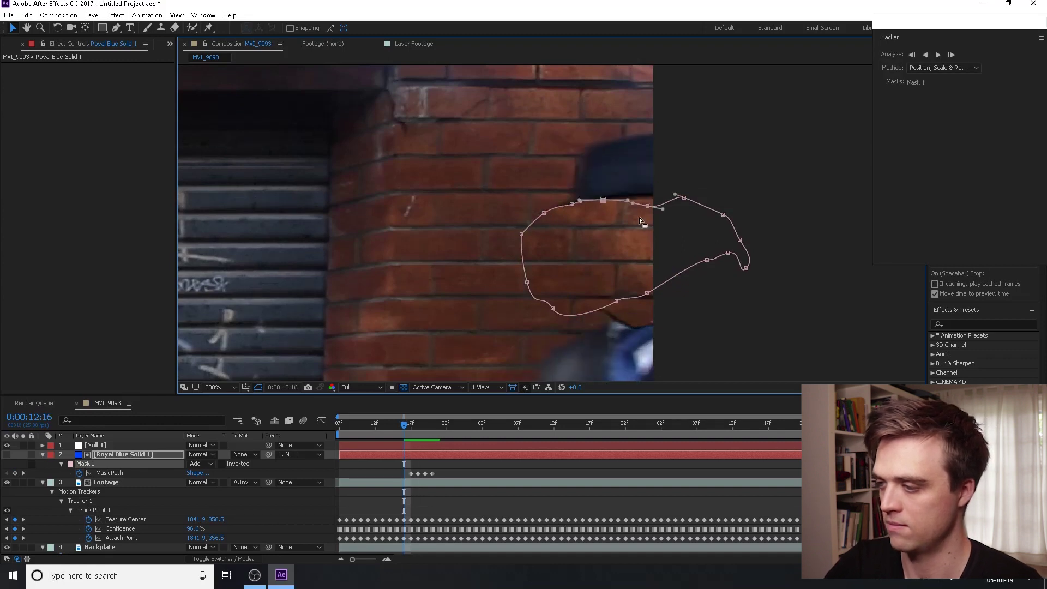
{"action": "double_click", "coordinate": [682, 272]}
{"action": "mouse_move", "coordinate": [626, 255]}
{"action": "left_mouse_down"}
{"action": "mouse_move", "coordinate": [688, 271]}
{"action": "mouse_move", "coordinate": [628, 252]}
{"action": "mouse_move", "coordinate": [640, 263]}
{"action": "left_mouse_up"}
{"action": "key", "text": "Return"}
{"action": "left_click", "coordinate": [608, 277]}
{"action": "left_click_drag", "start_coordinate": [632, 310], "coordinate": [626, 311]}
Step: Move the whole mask toward the frame edge to follow the head at 0:00:12:15 and one frame earlier
{"action": "key", "text": "Page_Up"}
{"action": "double_click", "coordinate": [539, 270]}
{"action": "left_click_drag", "start_coordinate": [600, 270], "coordinate": [652, 270]}
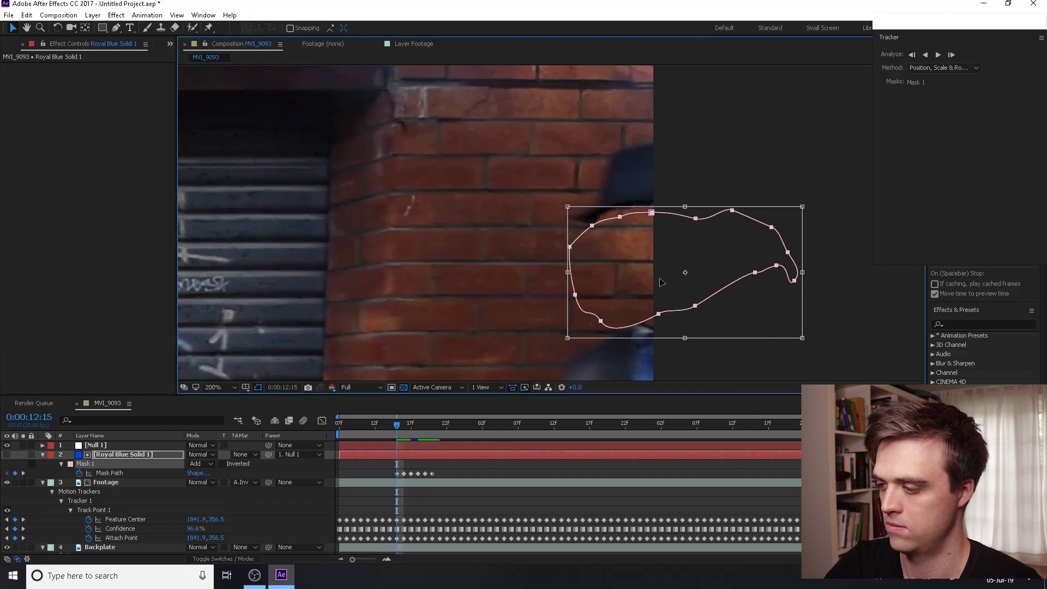
{"action": "key", "text": "Return"}
{"action": "key", "text": "Page_Up"}
{"action": "key", "text": "ctrl+t"}
{"action": "left_click_drag", "start_coordinate": [613, 273], "coordinate": [689, 284]}
{"action": "key", "text": "Return"}
Step: Reposition the mask for the two preceding frames, down to 0:00:12:12, as the head leaves the frame
{"action": "key", "text": "Page_Up"}
{"action": "double_click", "coordinate": [615, 319]}
{"action": "key", "text": "Return"}
{"action": "key", "text": "Page_Up"}
{"action": "double_click", "coordinate": [623, 283]}
{"action": "key", "text": "Return"}
Step: Step and scrub through the keyframed frames and the rest of the walk to check the mask's fit
{"action": "key", "text": "Page_Down"}
{"action": "key", "text": "Page_Down"}
{"action": "key", "text": "Page_Down"}
{"action": "left_click", "coordinate": [480, 512]}
{"action": "key", "text": "Page_Up"}
{"action": "key", "text": "Page_Up"}
{"action": "key", "text": "Page_Up"}
{"action": "key", "text": "Page_Up"}
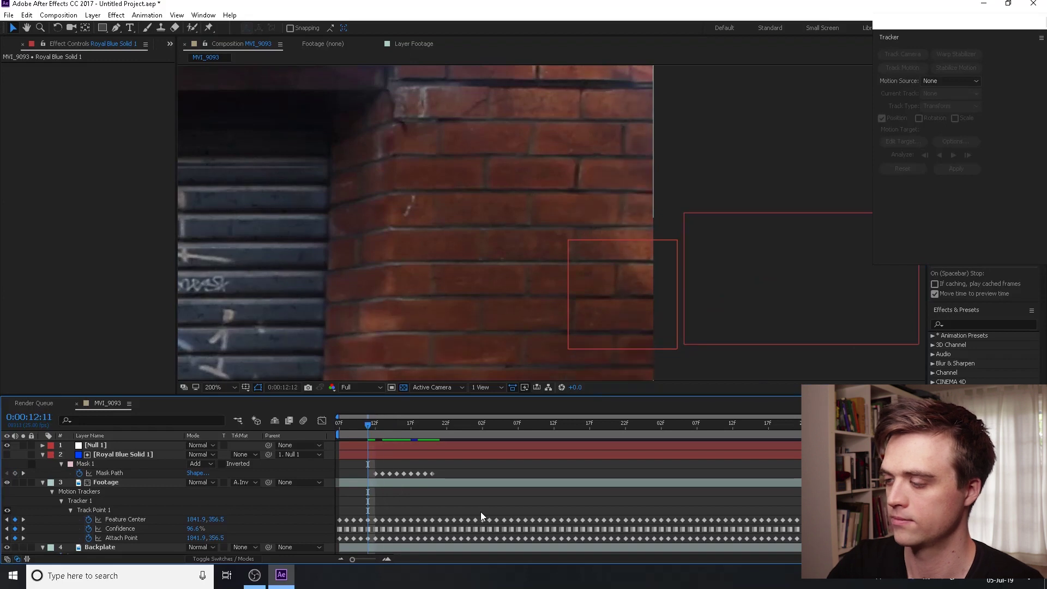
{"action": "key", "text": "Page_Down"}
{"action": "key", "text": "Page_Down"}
{"action": "key", "text": "Page_Down"}
{"action": "key", "text": "Page_Down"}
{"action": "key", "text": "Page_Down"}
{"action": "key", "text": "Page_Down"}
{"action": "left_click", "coordinate": [598, 427]}
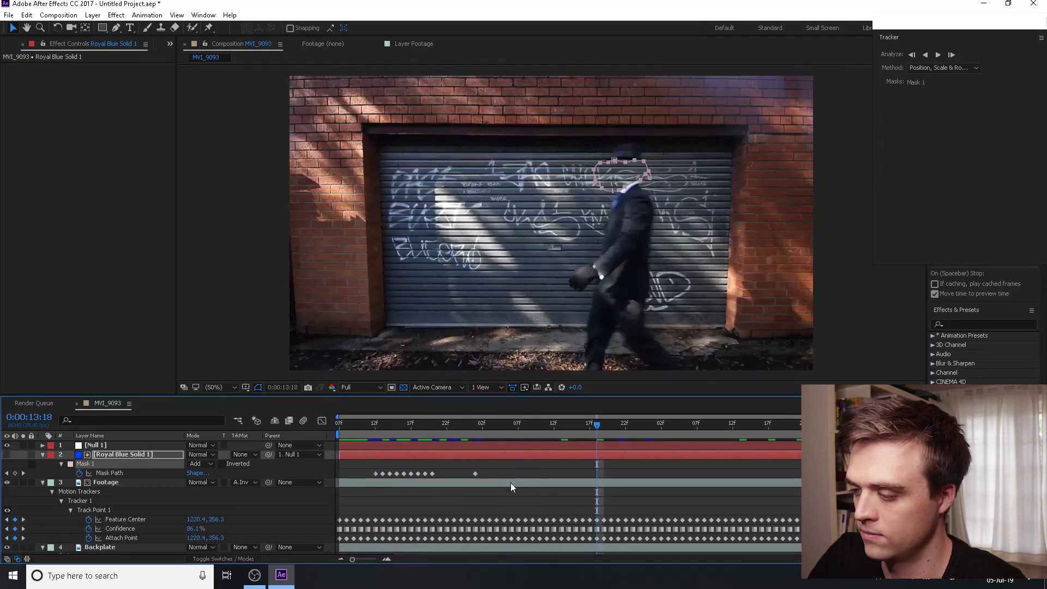
{"action": "left_click", "coordinate": [512, 492]}
{"action": "left_click_drag", "start_coordinate": [528, 441], "coordinate": [612, 464]}
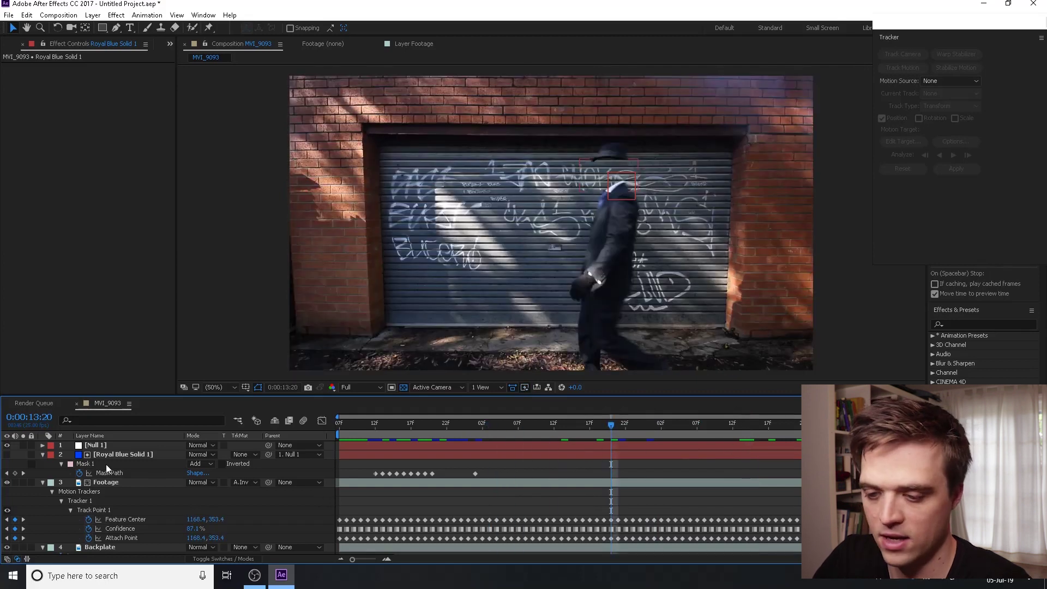
Step: Set the Mask Feather of the blue solid's Mask 1 to 5 pixels
{"action": "left_click", "coordinate": [125, 455]}
{"action": "key", "text": "m"}
{"action": "key", "text": "m"}
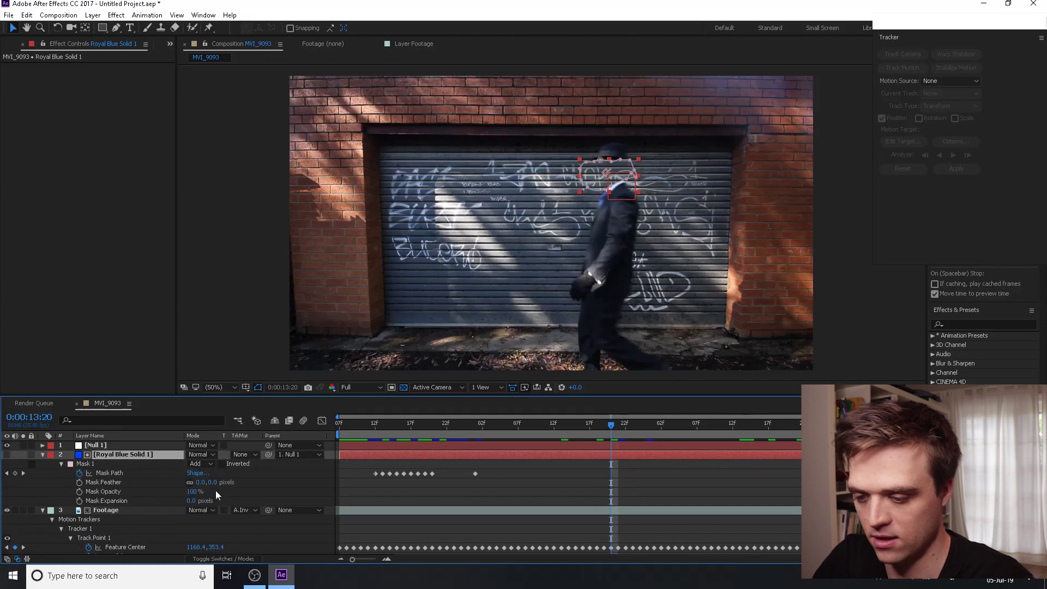
{"action": "left_click", "coordinate": [213, 483]}
{"action": "type", "text": "5"}
{"action": "key", "text": "Return"}
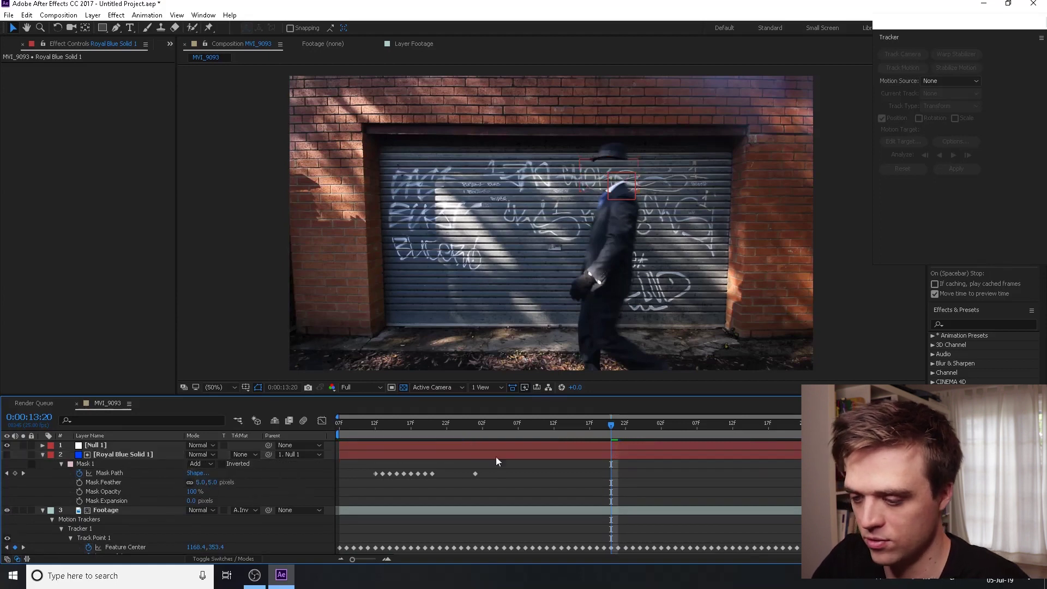
Step: Scrub through the walk and examine the feathered matte edges around the hat and collar up close
{"action": "left_click_drag", "start_coordinate": [401, 429], "coordinate": [611, 464]}
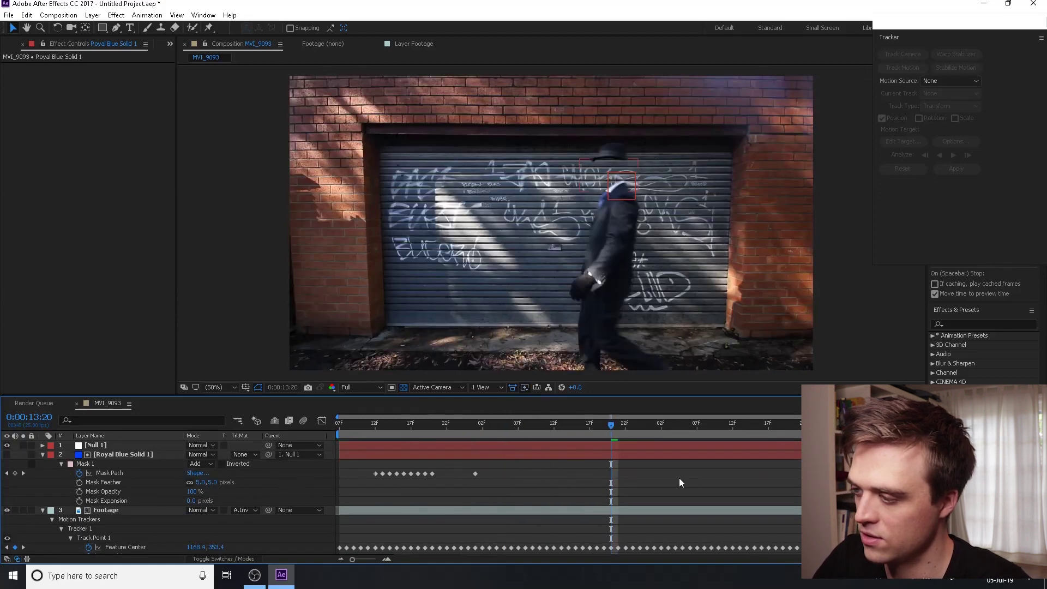
{"action": "key", "text": "Page_Up"}
{"action": "key", "text": "Page_Up"}
{"action": "key", "text": "Page_Up"}
{"action": "scroll", "coordinate": [632, 237], "scroll_direction": "up", "scroll_amount": 4}
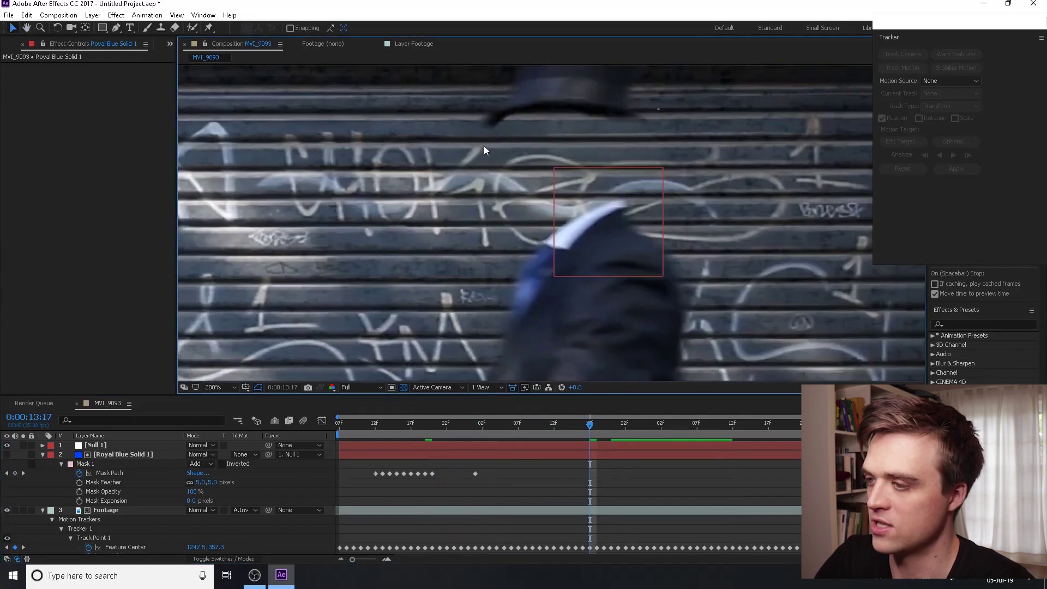
{"action": "scroll", "coordinate": [550, 177], "scroll_direction": "down", "scroll_amount": 1}
{"action": "left_click_drag", "start_coordinate": [550, 178], "coordinate": [626, 224]}
{"action": "left_click_drag", "start_coordinate": [528, 427], "coordinate": [688, 424]}
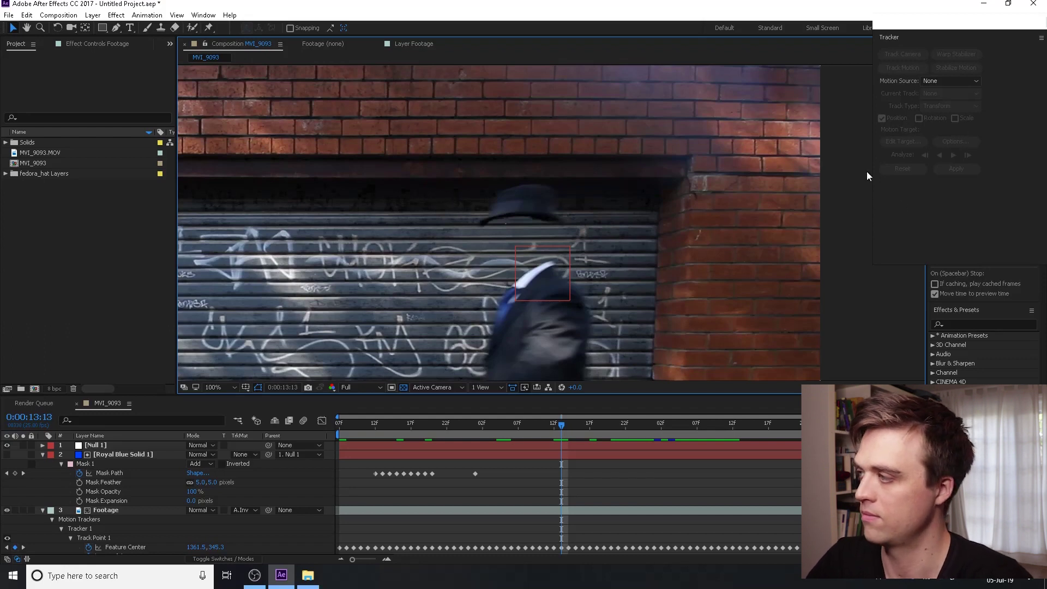
Step: Leave After Effects and launch Photoshop
{"action": "left_click", "coordinate": [984, 6]}
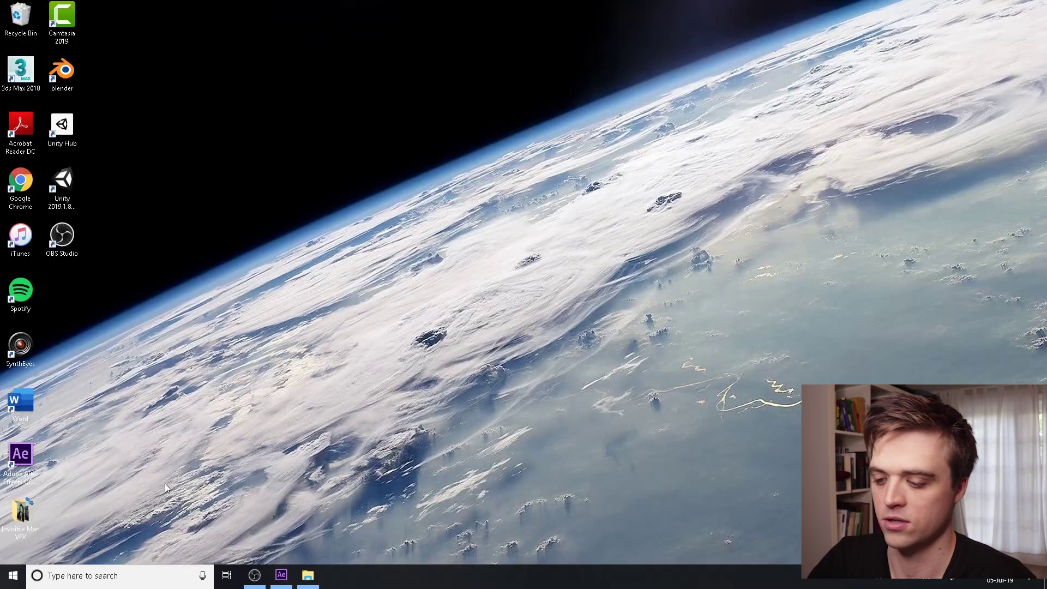
{"action": "left_click", "coordinate": [13, 576]}
{"action": "scroll", "coordinate": [116, 436], "scroll_direction": "down", "scroll_amount": 3}
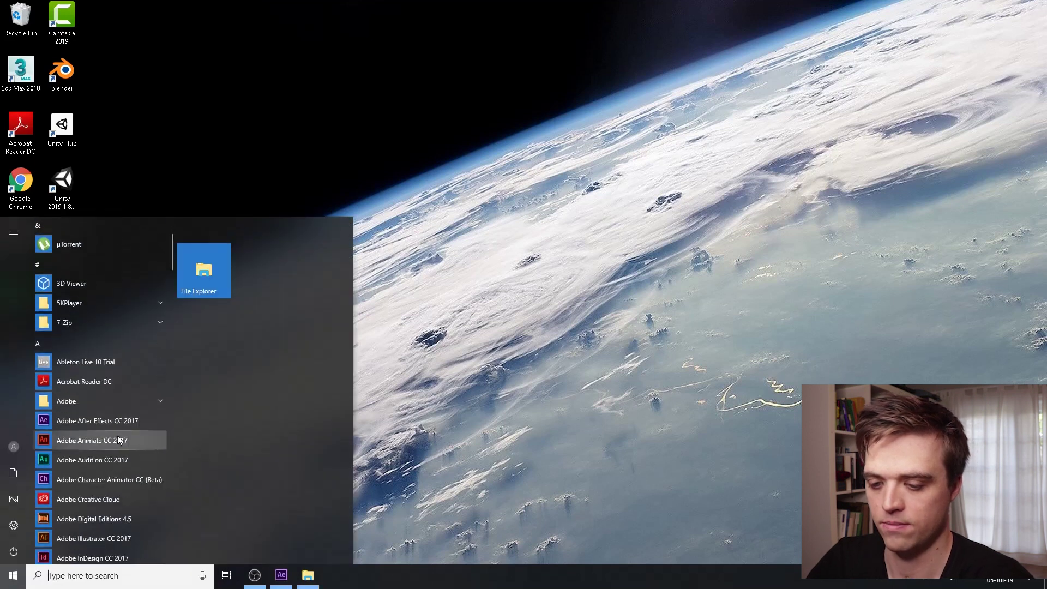
{"action": "scroll", "coordinate": [110, 505], "scroll_direction": "down", "scroll_amount": 2}
{"action": "left_click", "coordinate": [229, 506]}
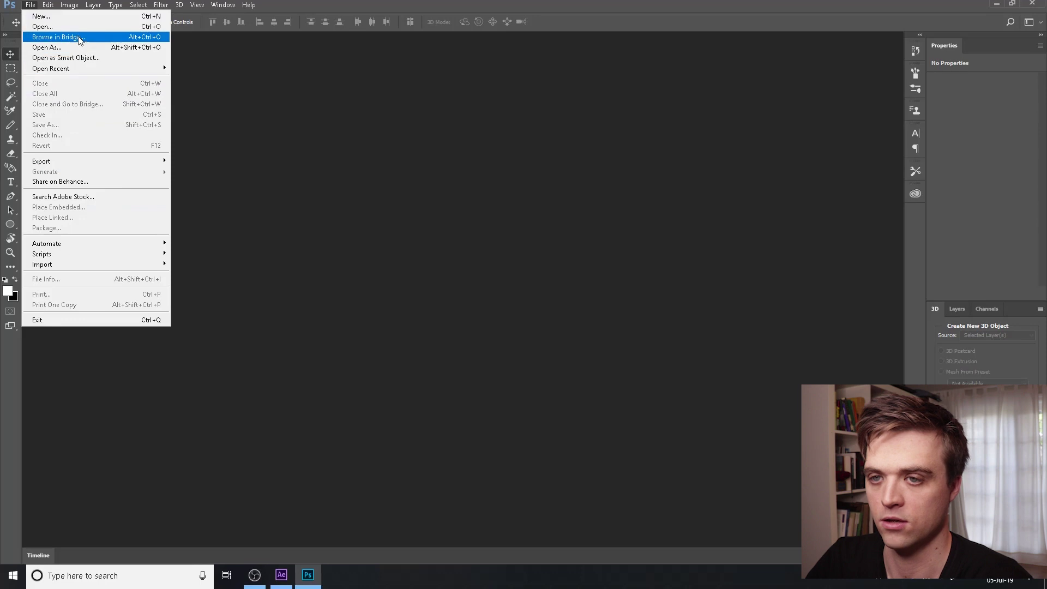
Step: Open fedora_hat.obj from the Fedora_obj folder as a 1920 x 1080 pixel, 72 pixels/inch 3D document
{"action": "left_click", "coordinate": [76, 29]}
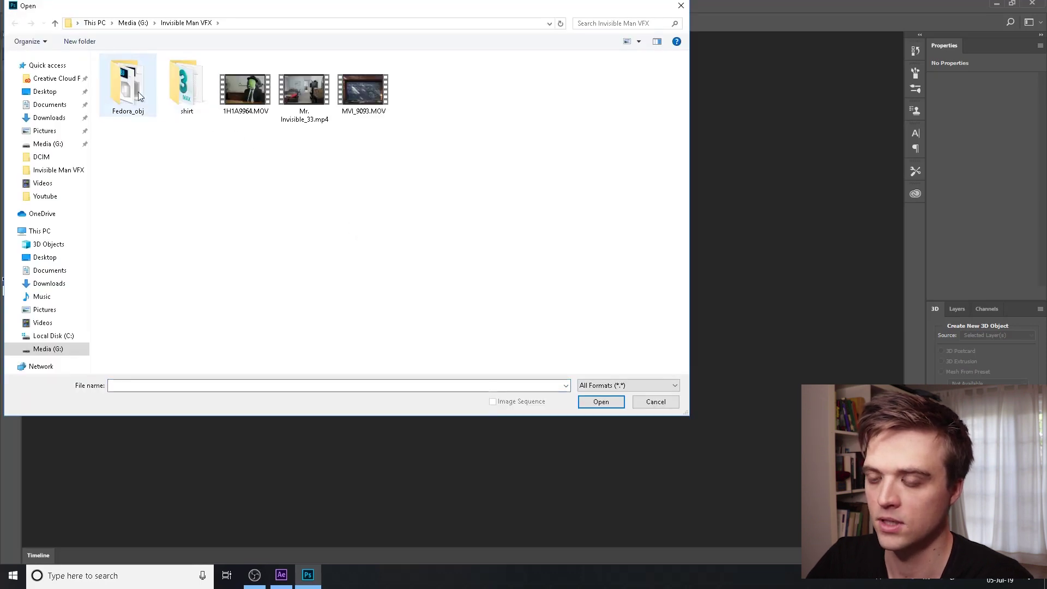
{"action": "double_click", "coordinate": [138, 94]}
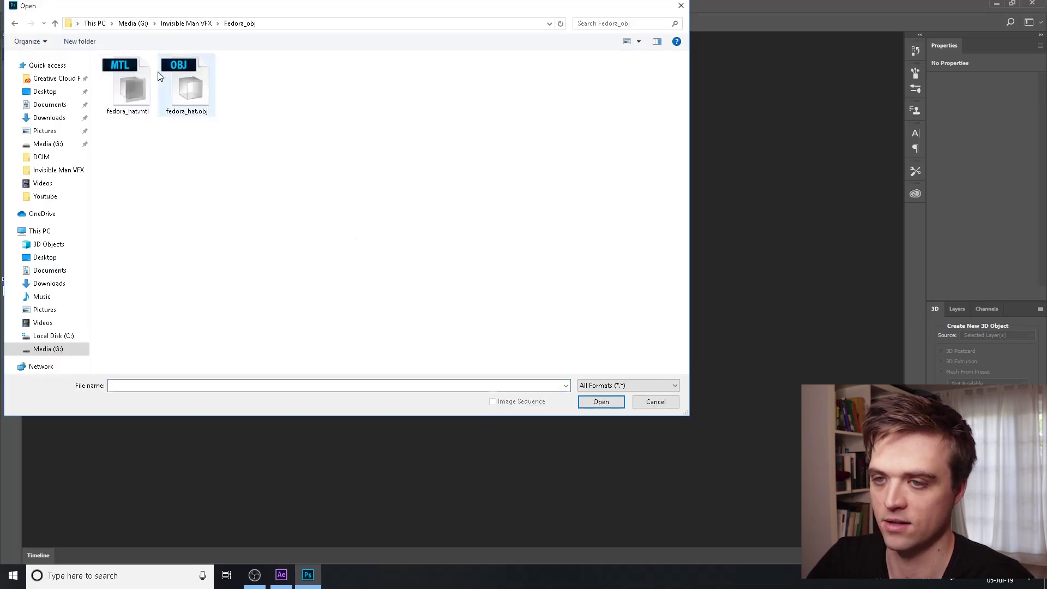
{"action": "left_click", "coordinate": [191, 91]}
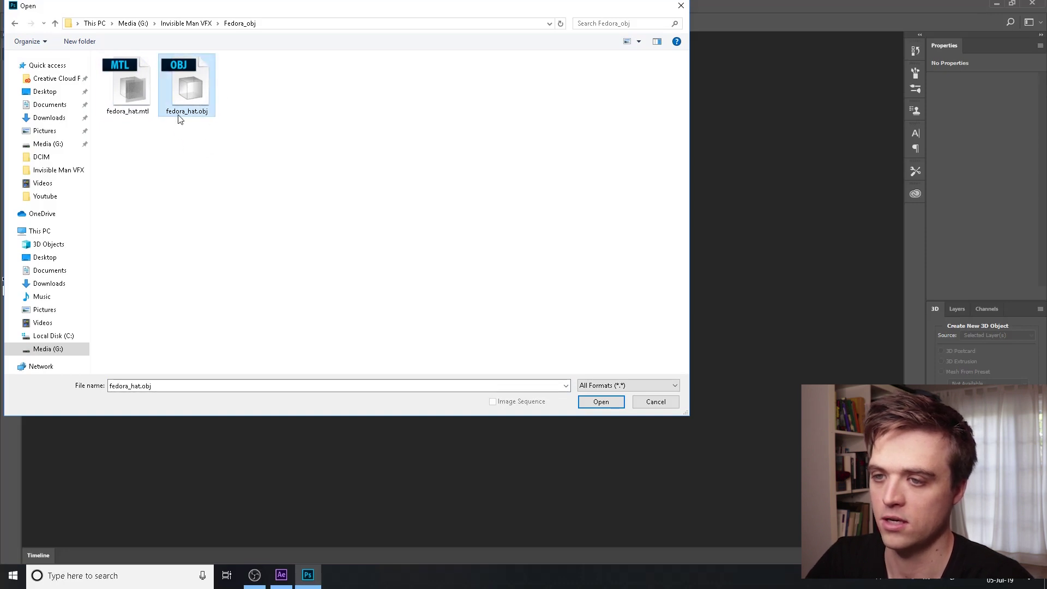
{"action": "left_click", "coordinate": [616, 402]}
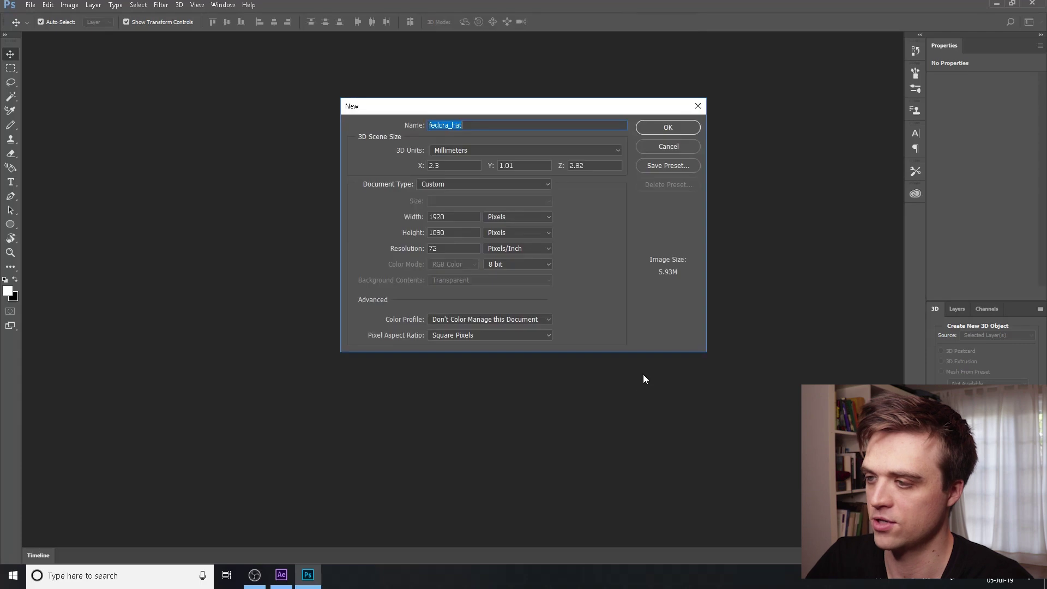
{"action": "left_click", "coordinate": [664, 129]}
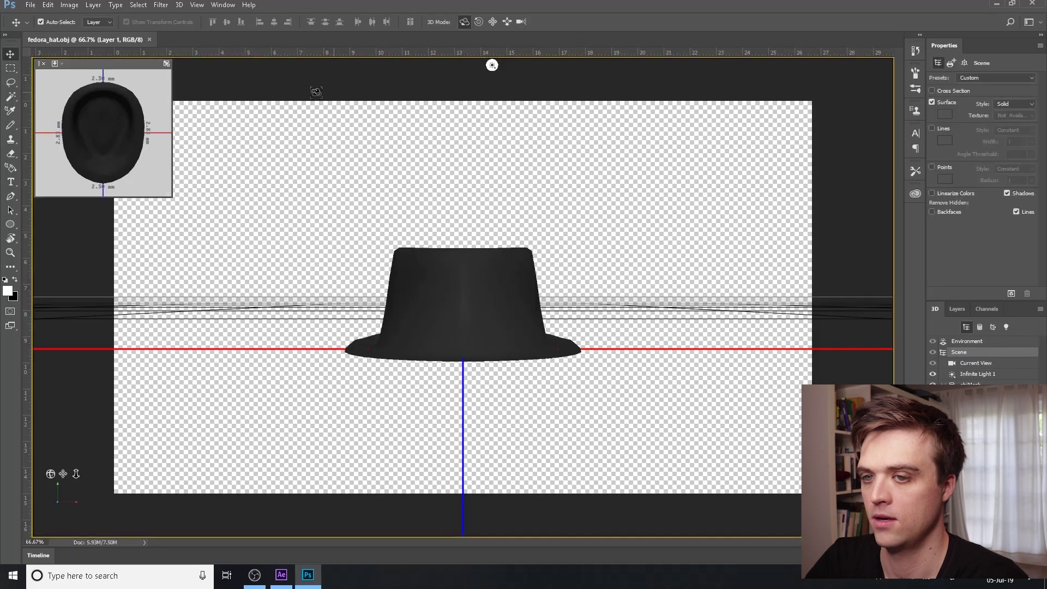
Step: Orbit the 3D fedora to match the viewing angle of the man's hat, comparing it with the After Effects footage
{"action": "left_click_drag", "start_coordinate": [465, 300], "coordinate": [483, 323]}
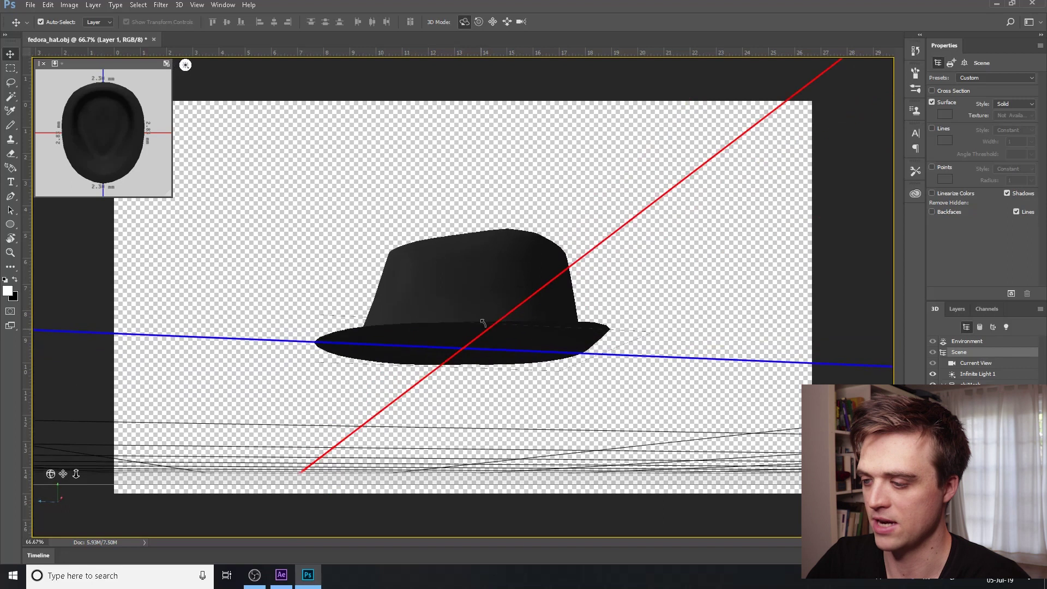
{"action": "left_click", "coordinate": [281, 575]}
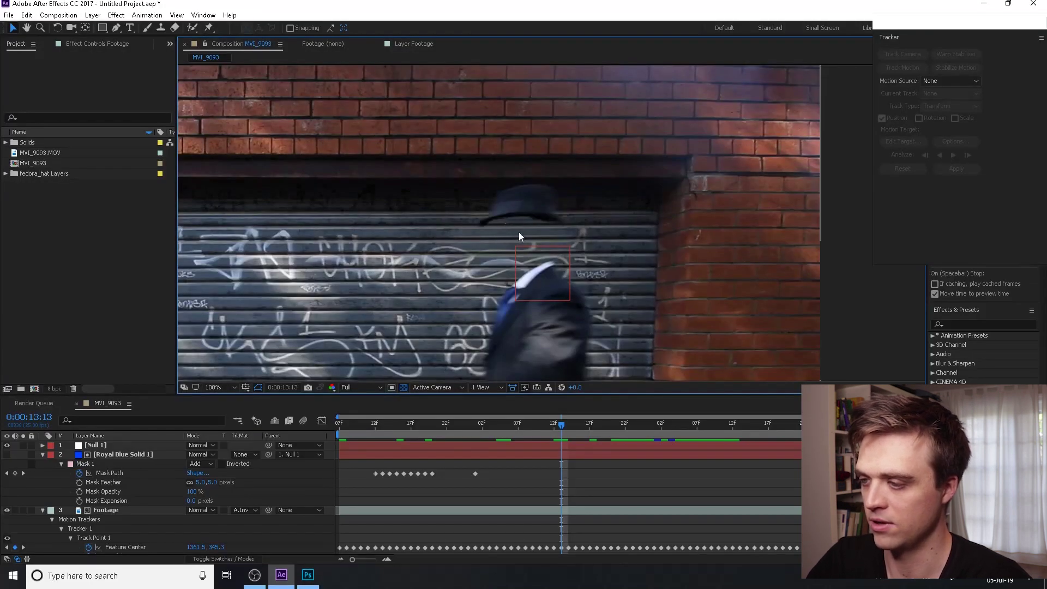
{"action": "left_click", "coordinate": [307, 575]}
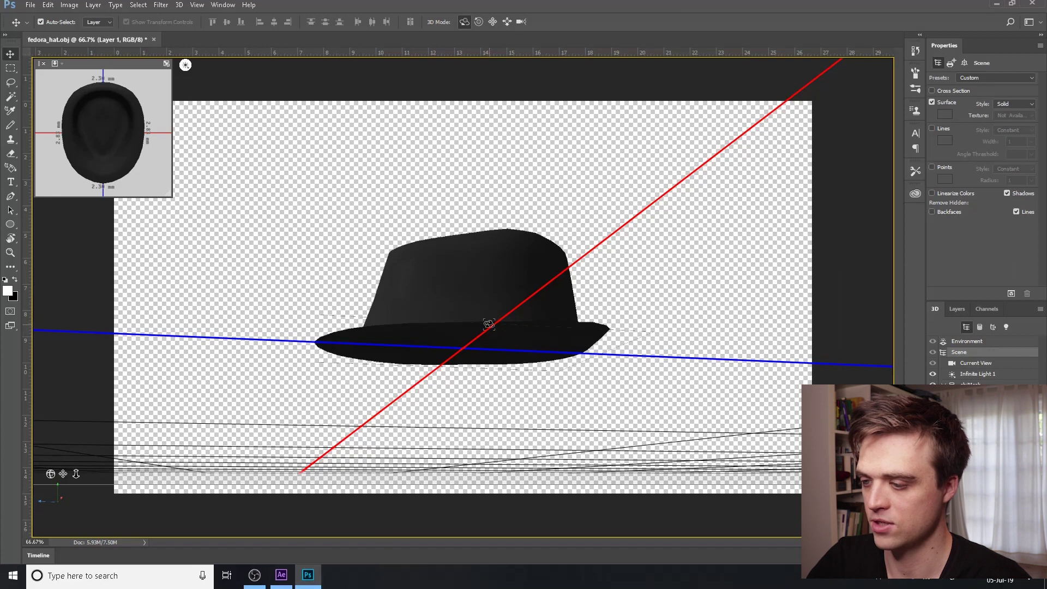
{"action": "left_click_drag", "start_coordinate": [489, 324], "coordinate": [489, 326]}
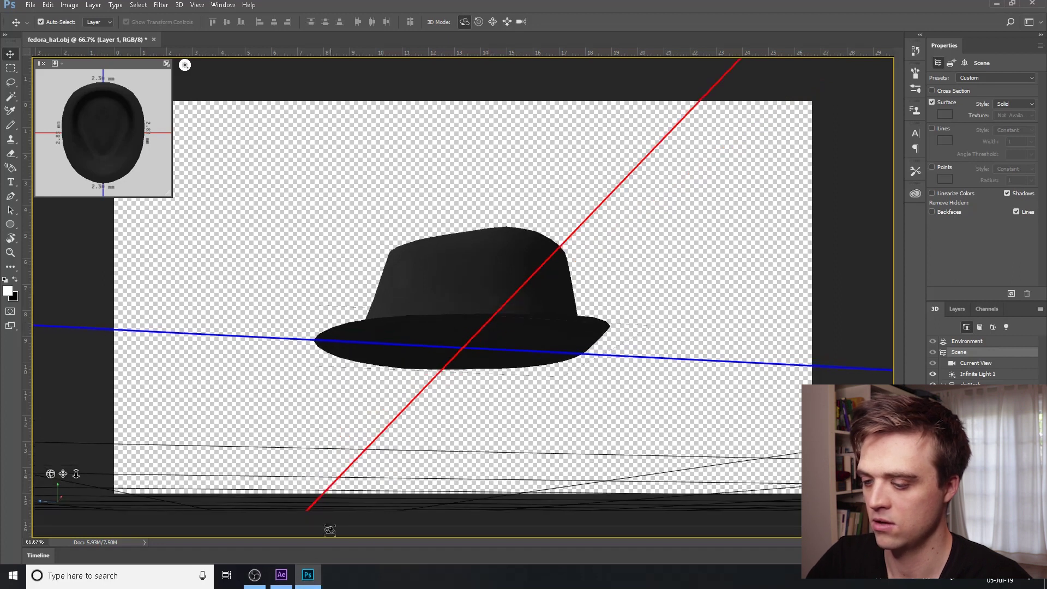
{"action": "left_click", "coordinate": [281, 575]}
{"action": "left_click", "coordinate": [308, 575]}
{"action": "mouse_move", "coordinate": [473, 309]}
{"action": "left_mouse_down"}
{"action": "mouse_move", "coordinate": [448, 303]}
{"action": "mouse_move", "coordinate": [420, 317]}
{"action": "mouse_move", "coordinate": [466, 329]}
{"action": "mouse_move", "coordinate": [469, 310]}
{"action": "left_mouse_up"}
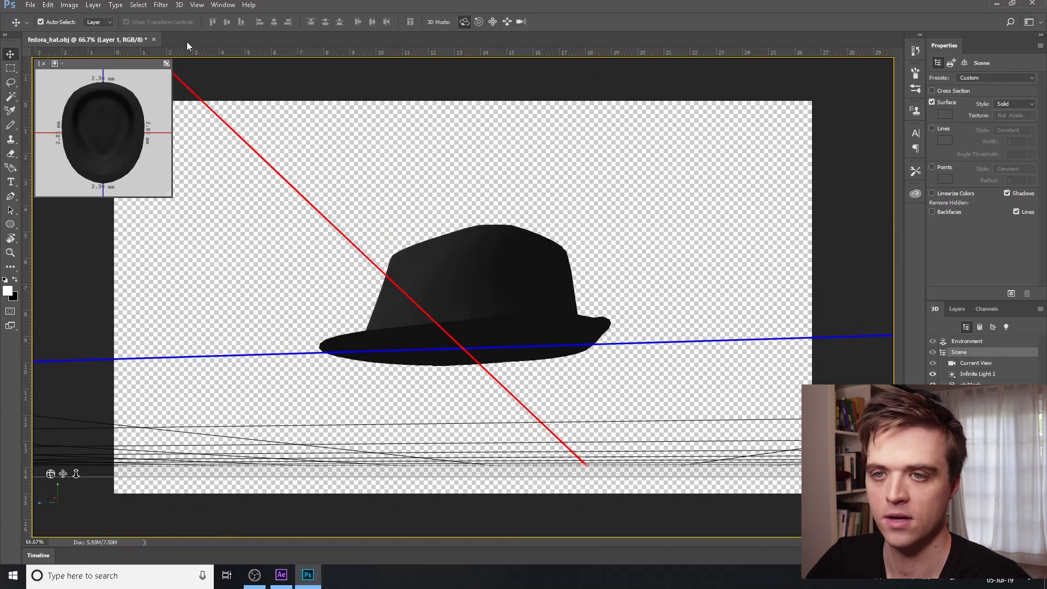
Step: Save the hat document as fedora_hat.psd in the Invisible Man VFX folder with layers kept
{"action": "left_click", "coordinate": [47, 5]}
{"action": "mouse_move", "coordinate": [31, 5]}
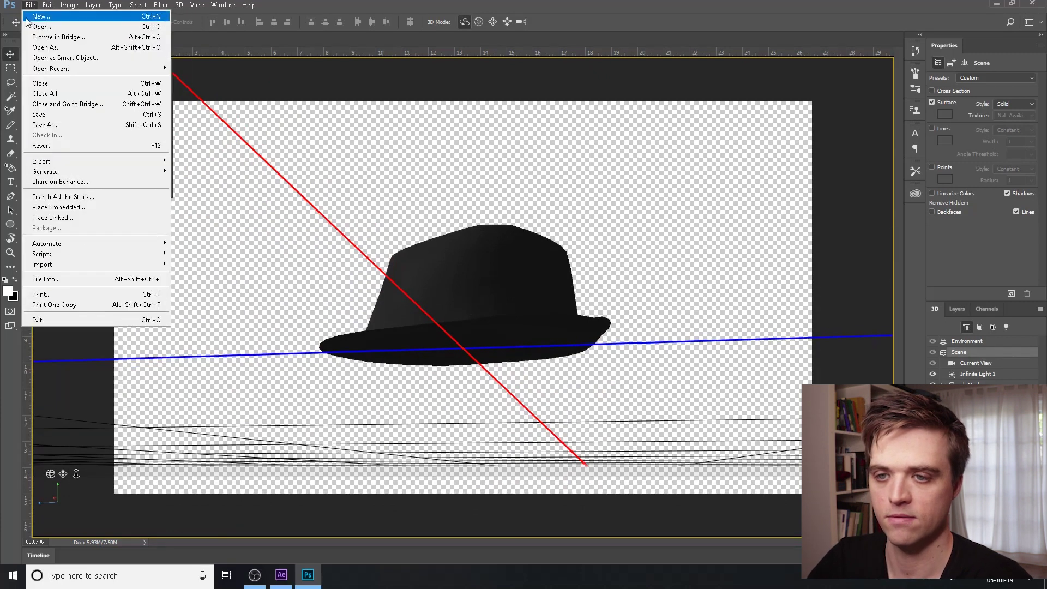
{"action": "left_click", "coordinate": [55, 126]}
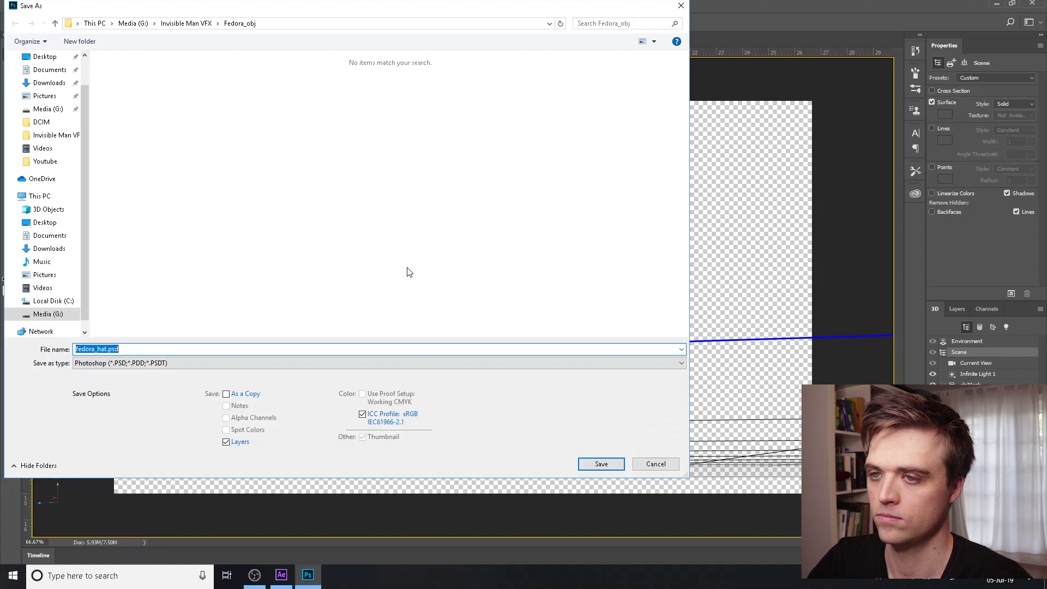
{"action": "left_click", "coordinate": [187, 23]}
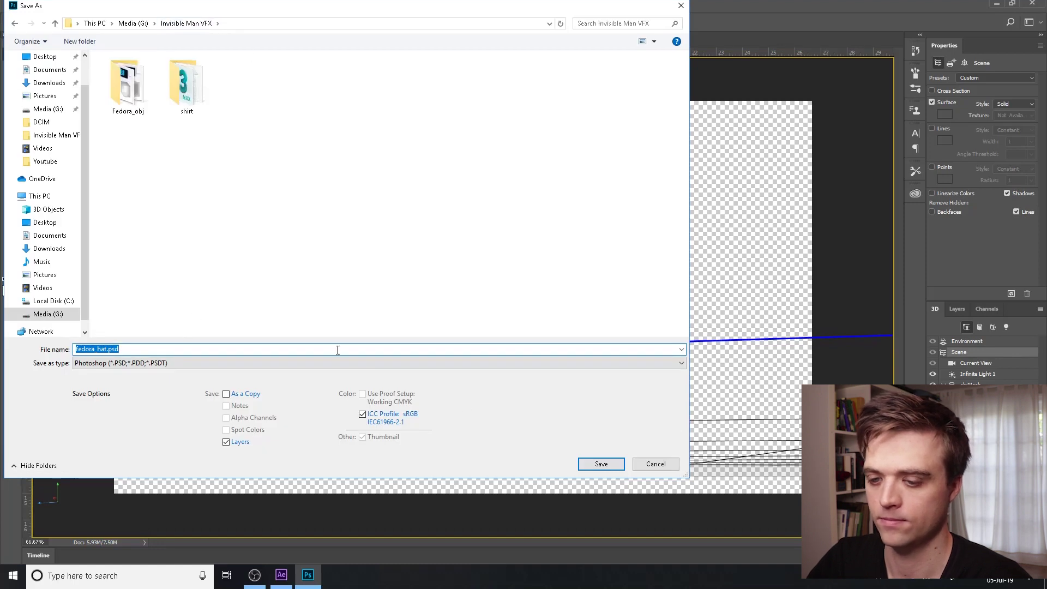
{"action": "left_click", "coordinate": [597, 464]}
{"action": "left_click", "coordinate": [633, 173]}
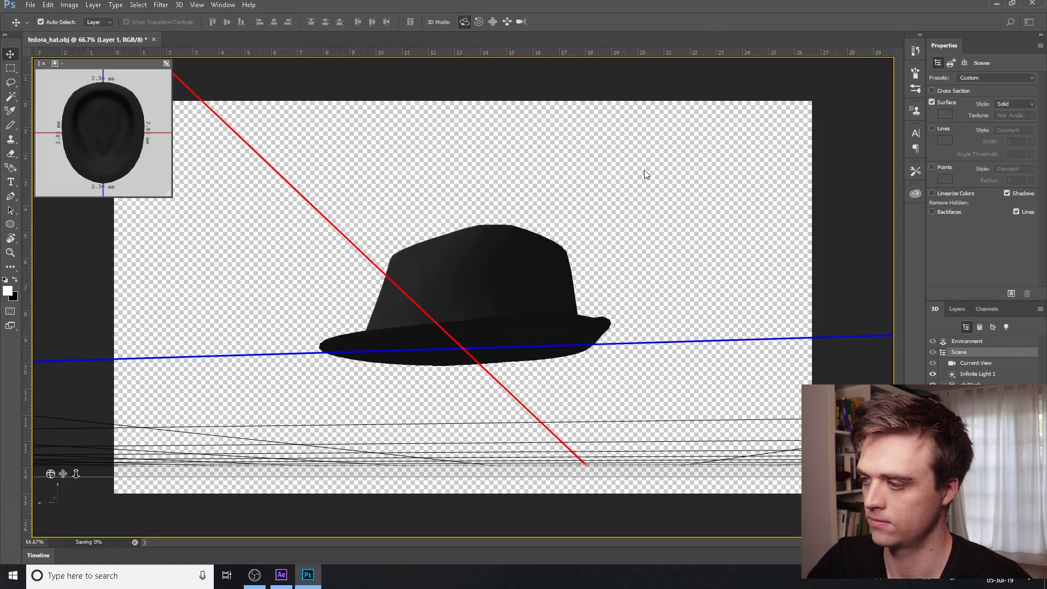
Step: Switch to After Effects and import fedora_hat.psd as Composition - Retain Layer Sizes with editable layer styles
{"action": "key", "text": "alt+Tab"}
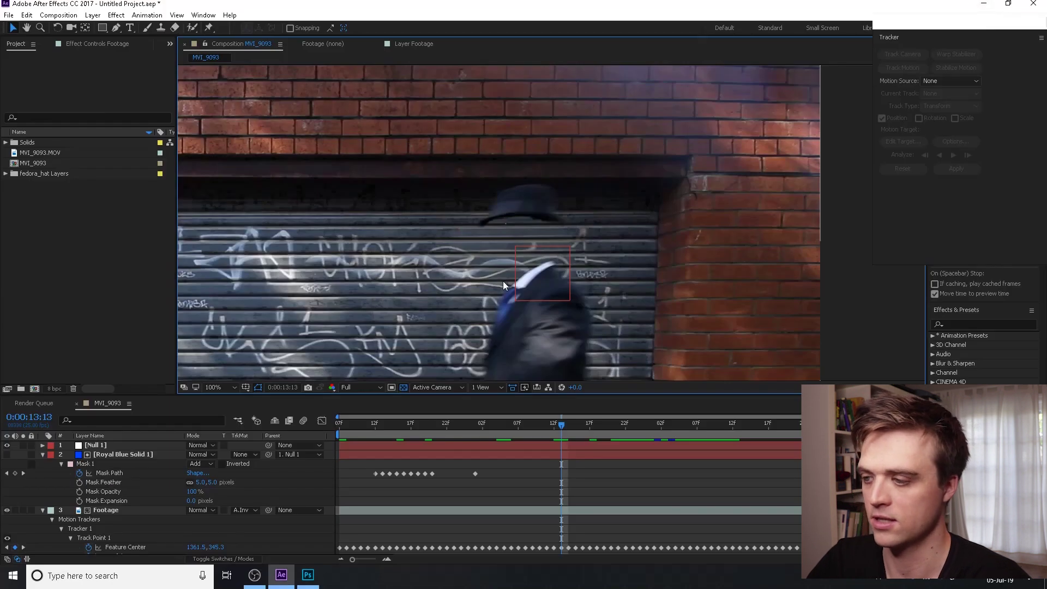
{"action": "left_click", "coordinate": [10, 15]}
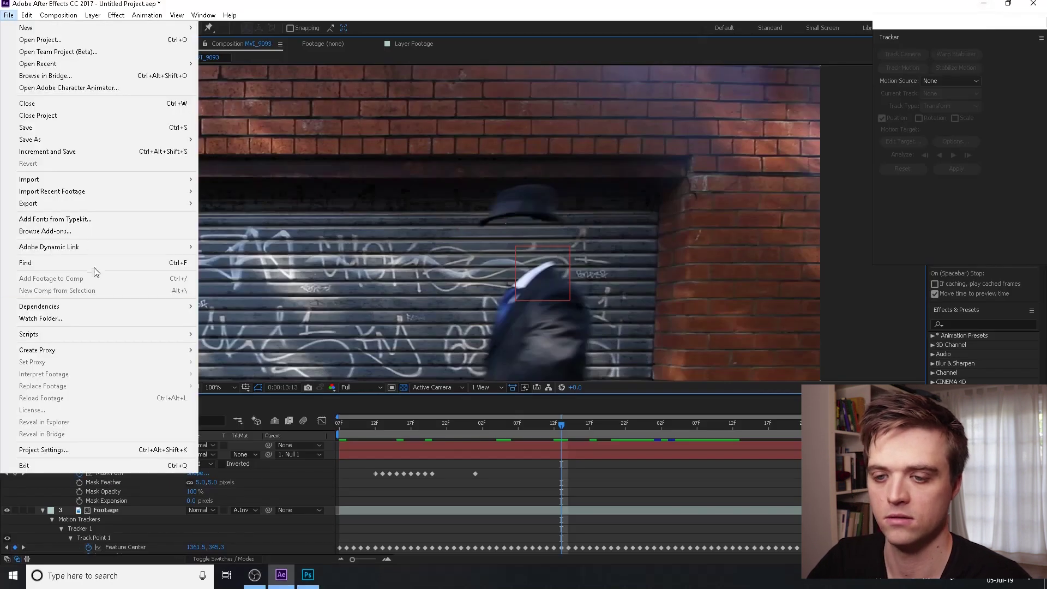
{"action": "mouse_move", "coordinate": [137, 179]}
{"action": "left_click", "coordinate": [221, 178]}
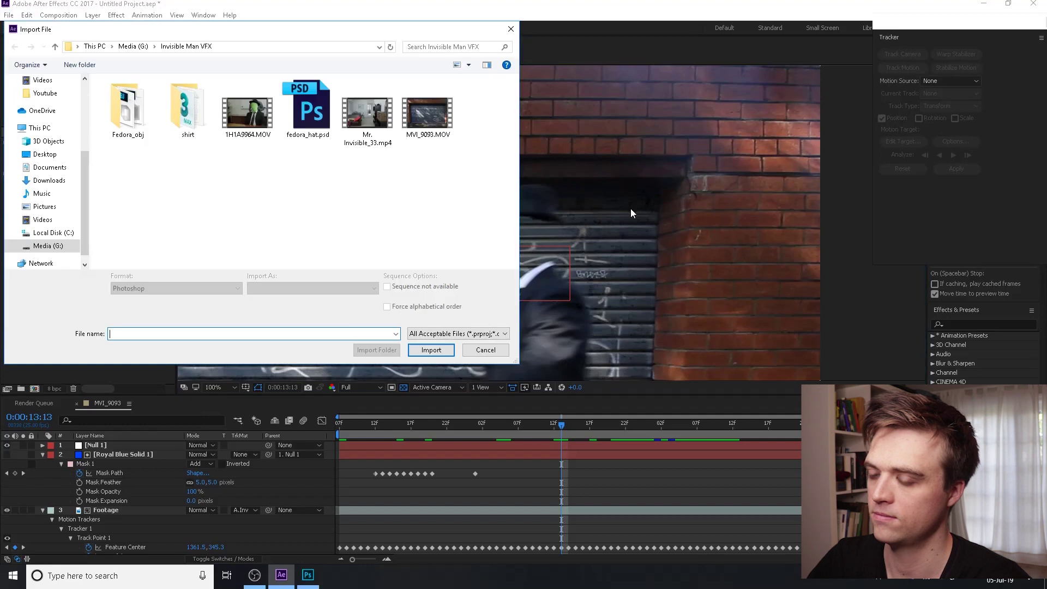
{"action": "left_click", "coordinate": [308, 112]}
{"action": "left_click", "coordinate": [431, 350]}
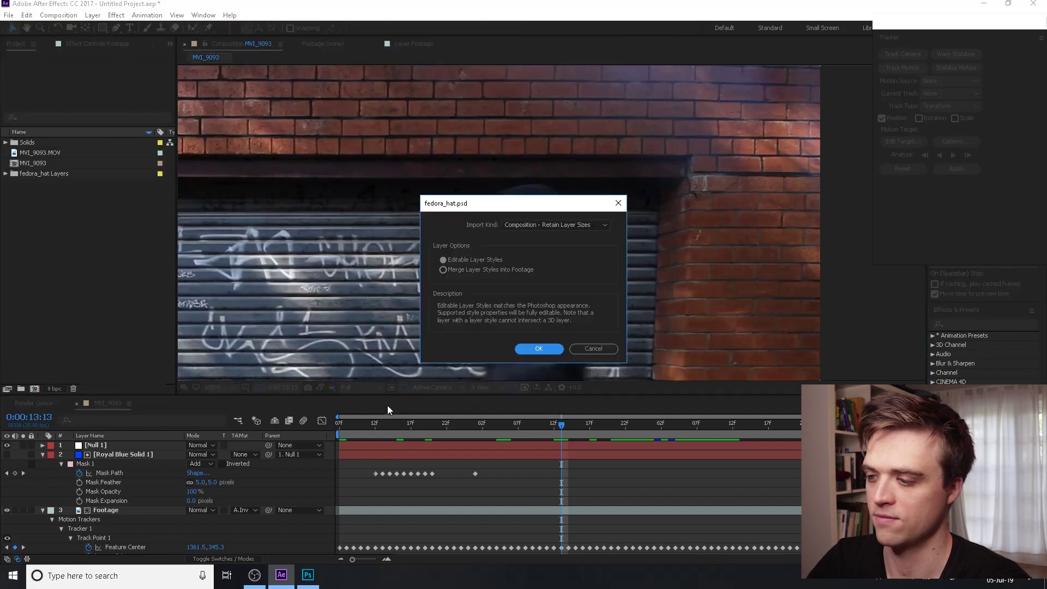
{"action": "left_click", "coordinate": [547, 352]}
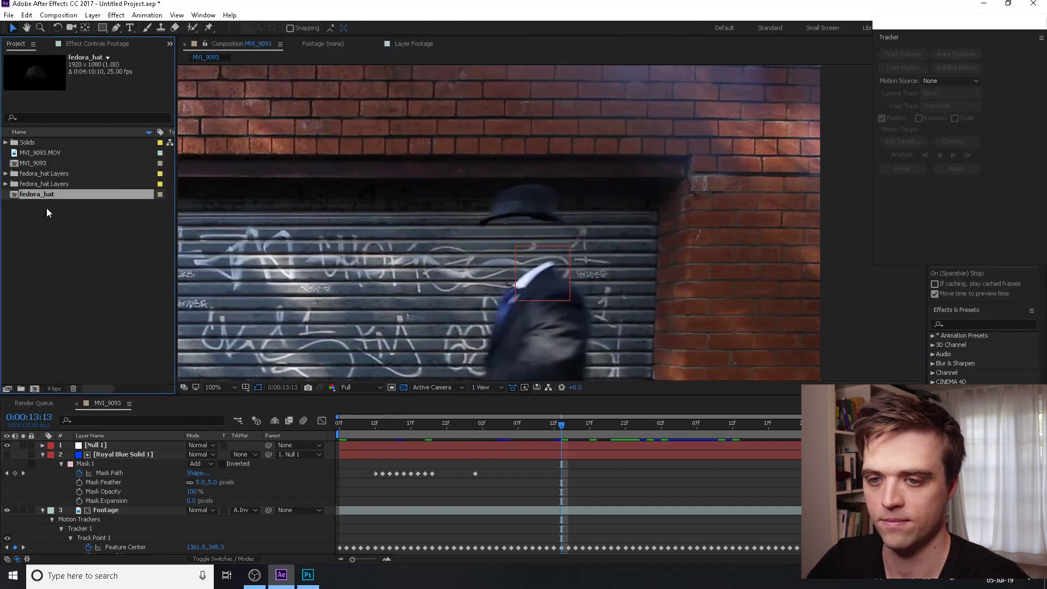
Step: Add the fedora_hat composition above Null 1 in the MVI_9093 timeline and scale it down to 31%
{"action": "left_click_drag", "start_coordinate": [159, 287], "coordinate": [169, 441]}
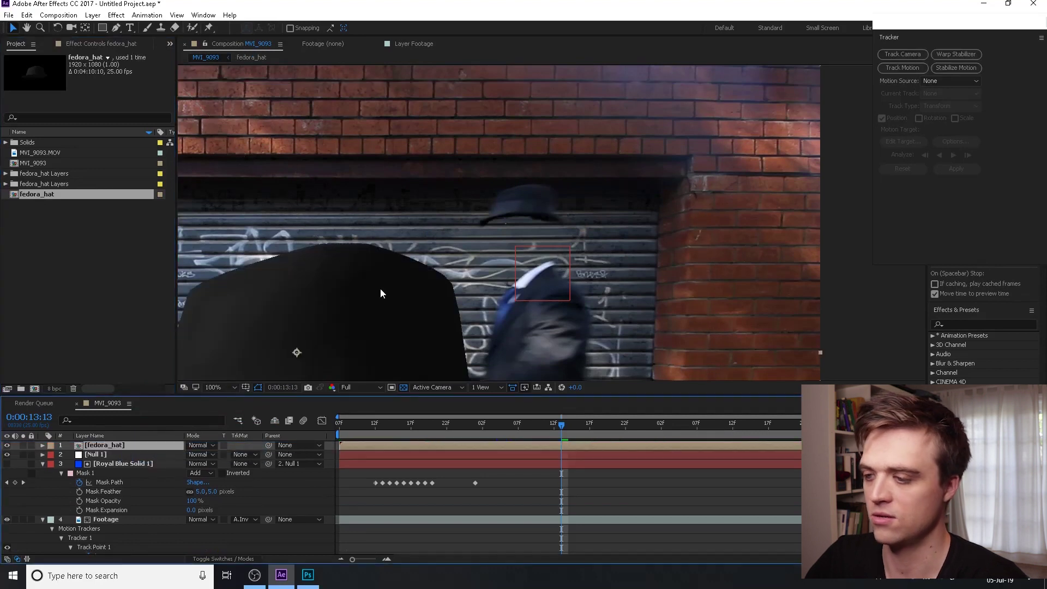
{"action": "scroll", "coordinate": [381, 288], "scroll_direction": "down", "scroll_amount": 2}
{"action": "left_click_drag", "start_coordinate": [381, 304], "coordinate": [369, 227]}
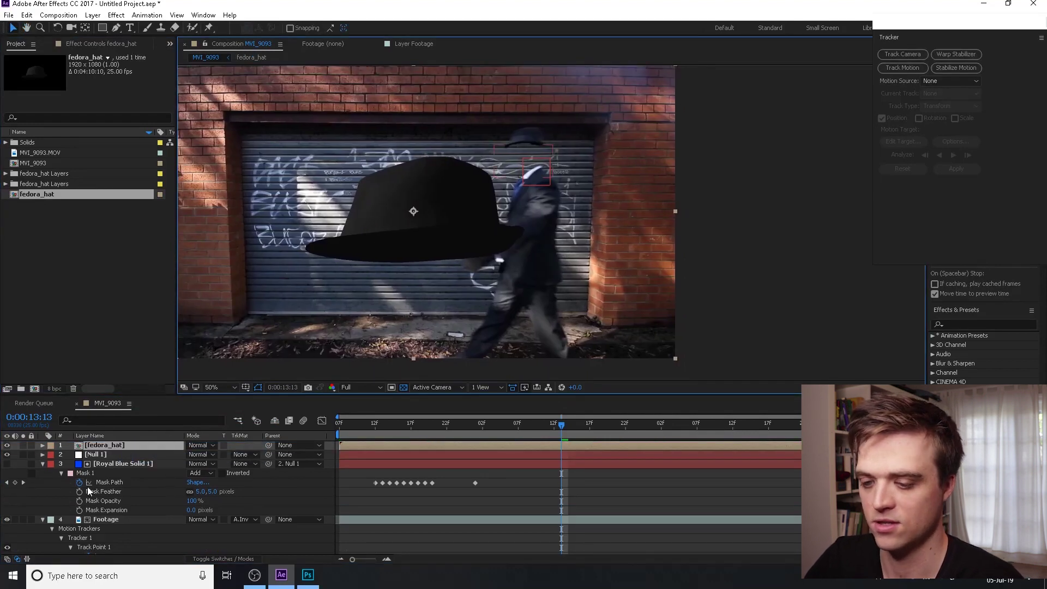
{"action": "key", "text": "s"}
{"action": "left_click_drag", "start_coordinate": [203, 455], "coordinate": [189, 514]}
{"action": "left_click_drag", "start_coordinate": [217, 456], "coordinate": [207, 459]}
{"action": "scroll", "coordinate": [600, 200], "scroll_direction": "up", "scroll_amount": 1}
{"action": "left_click_drag", "start_coordinate": [571, 237], "coordinate": [580, 280]}
{"action": "key", "text": "v"}
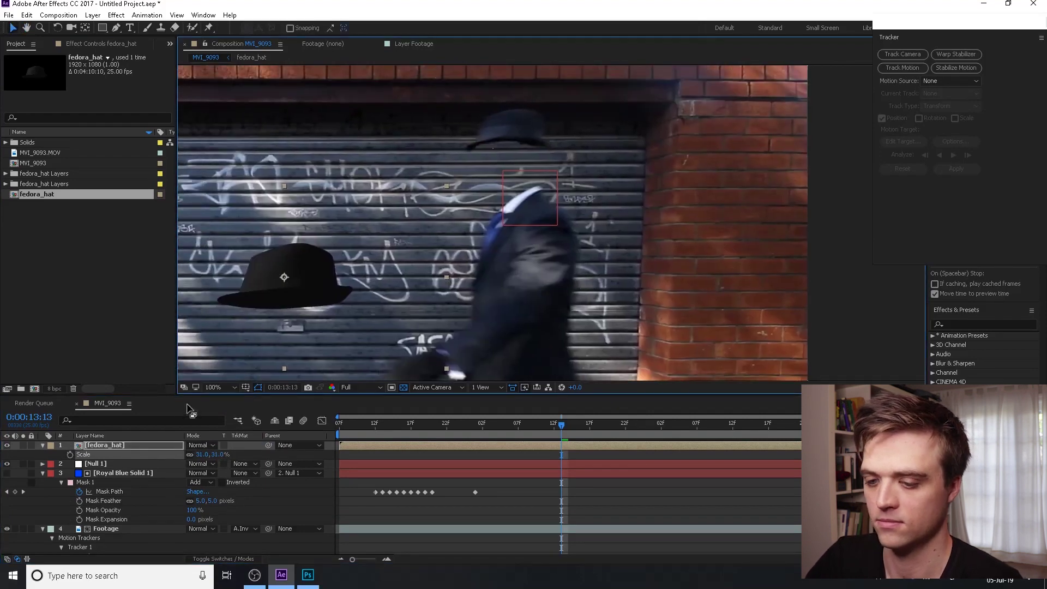
Step: Position the rendered hat over the man's hat and reduce its scale to 20.7% so the brims line up
{"action": "left_click", "coordinate": [142, 445]}
{"action": "left_click_drag", "start_coordinate": [289, 273], "coordinate": [516, 130]}
{"action": "left_click_drag", "start_coordinate": [203, 454], "coordinate": [158, 450]}
{"action": "scroll", "coordinate": [423, 204], "scroll_direction": "up", "scroll_amount": 2}
{"action": "left_click_drag", "start_coordinate": [474, 237], "coordinate": [469, 298]}
{"action": "mouse_move", "coordinate": [483, 217]}
{"action": "left_mouse_down"}
{"action": "mouse_move", "coordinate": [494, 210]}
{"action": "mouse_move", "coordinate": [485, 206]}
{"action": "left_mouse_up"}
Step: Move the fedora_hat layer below Footage and above Backplate in the layer stack
{"action": "left_click_drag", "start_coordinate": [112, 446], "coordinate": [142, 519]}
{"action": "scroll", "coordinate": [131, 474], "scroll_direction": "down", "scroll_amount": 3}
{"action": "left_click_drag", "start_coordinate": [126, 458], "coordinate": [133, 529]}
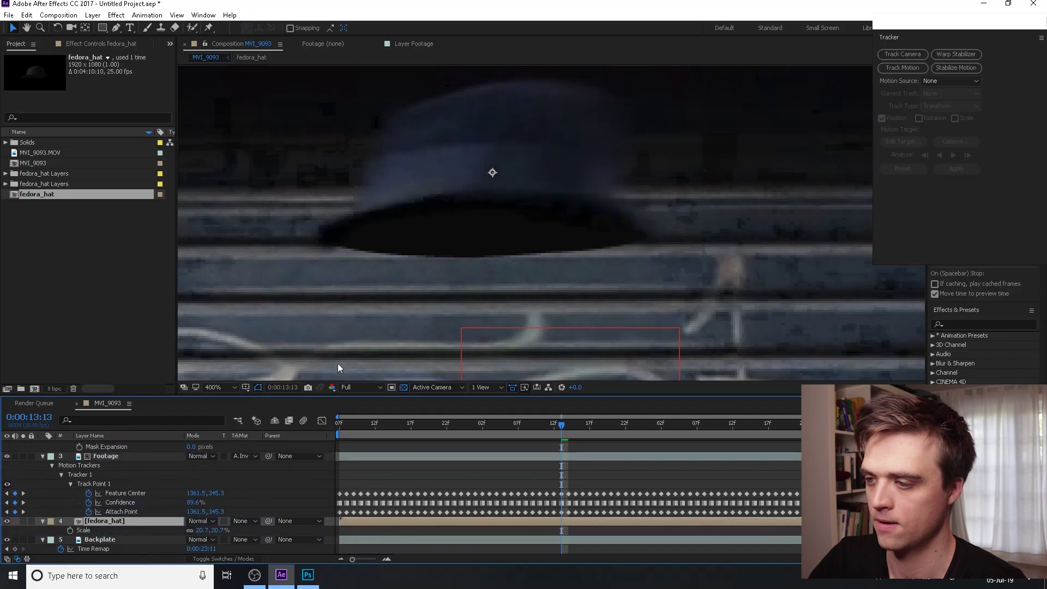
Step: Nudge the fedora_hat layer slightly down so its underside fills the brim of the man's hat
{"action": "key", "text": "comma"}
{"action": "key", "text": "comma"}
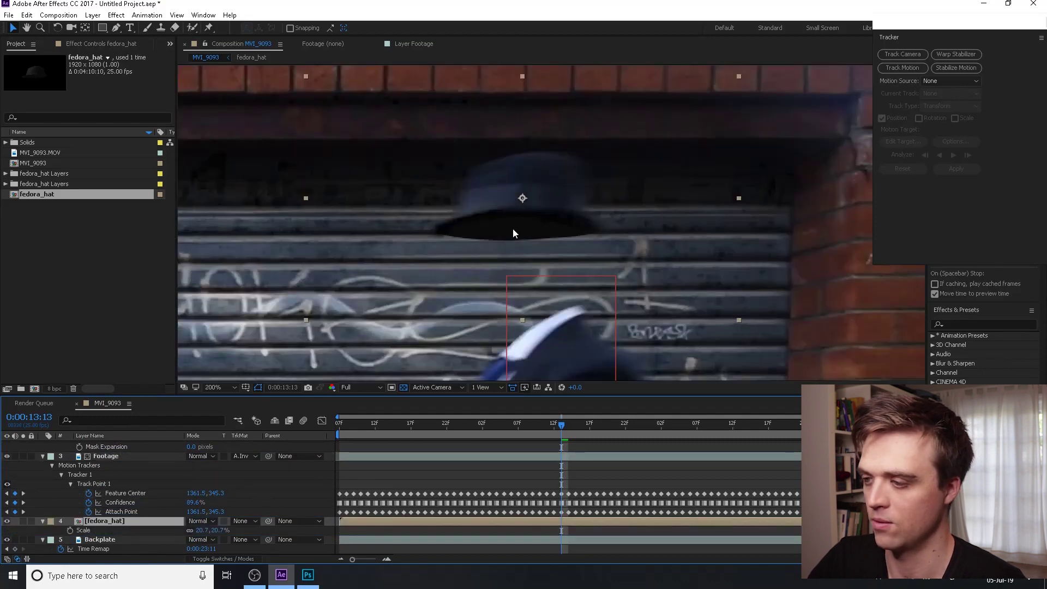
{"action": "left_click_drag", "start_coordinate": [508, 231], "coordinate": [508, 236]}
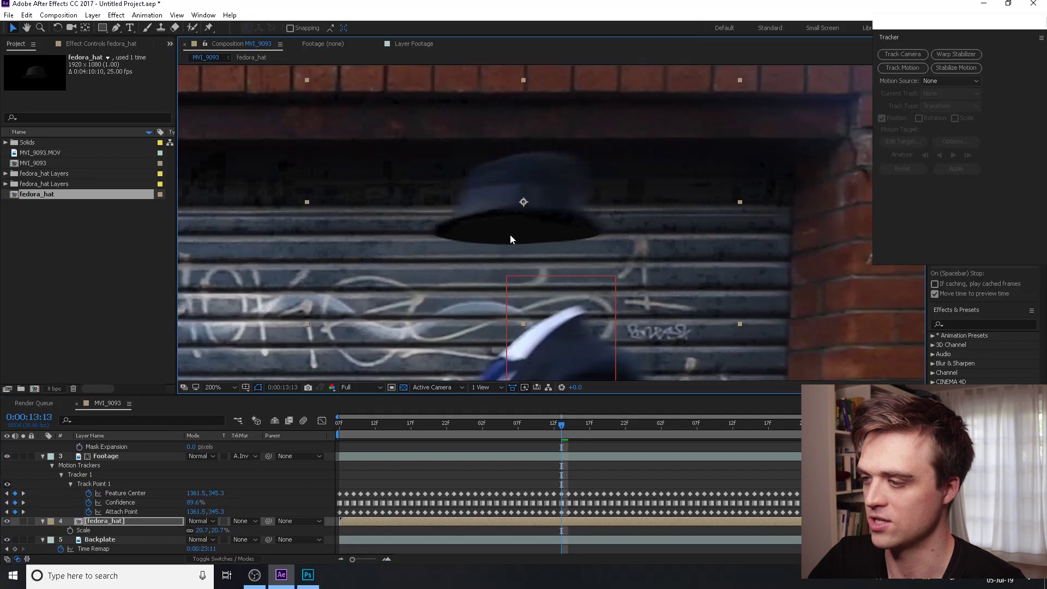
{"action": "key", "text": "comma"}
{"action": "key", "text": "comma"}
{"action": "key", "text": "period"}
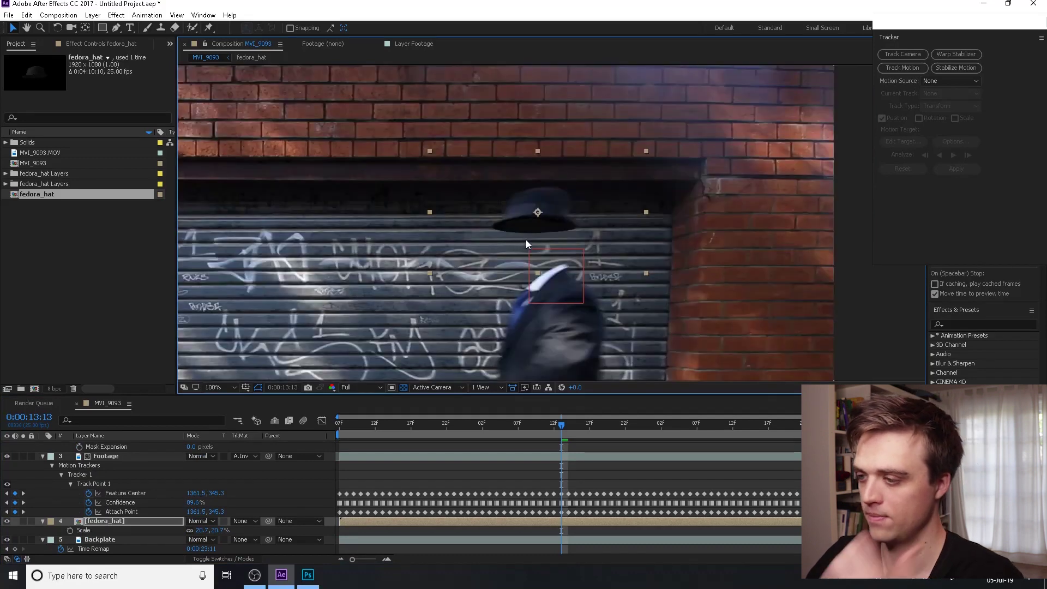
Step: Collapse the upper layers' properties and parent the fedora_hat layer to Null 1
{"action": "left_click", "coordinate": [118, 522]}
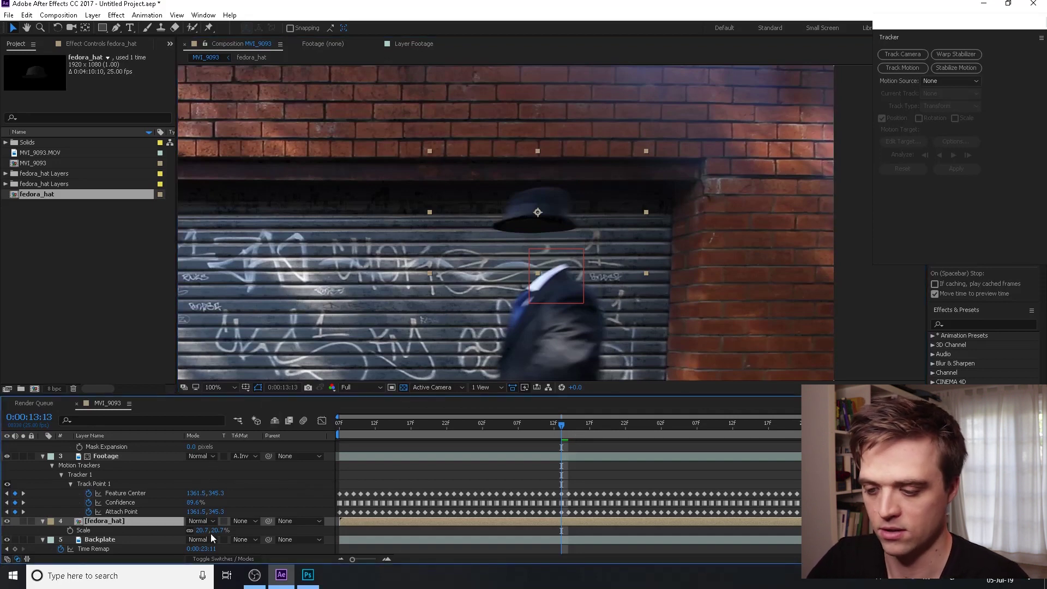
{"action": "left_click", "coordinate": [43, 457]}
{"action": "left_click", "coordinate": [43, 455]}
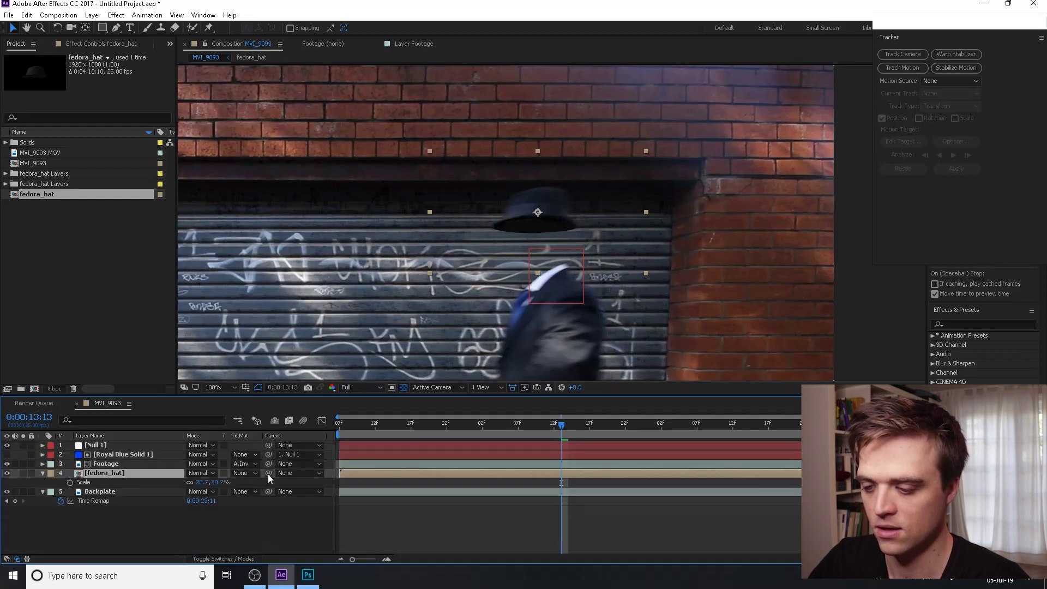
{"action": "left_click_drag", "start_coordinate": [267, 473], "coordinate": [104, 452]}
Step: Play and scrub the walk from 0:00:12:22 to check how the inner hat brim follows the man's hat
{"action": "left_click_drag", "start_coordinate": [561, 427], "coordinate": [445, 446]}
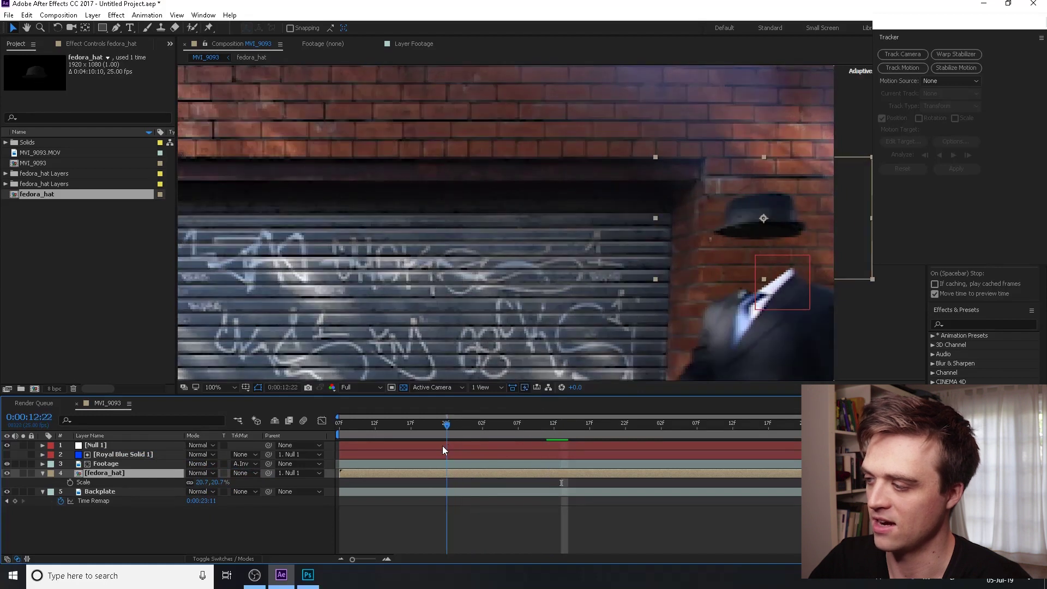
{"action": "key", "text": "space"}
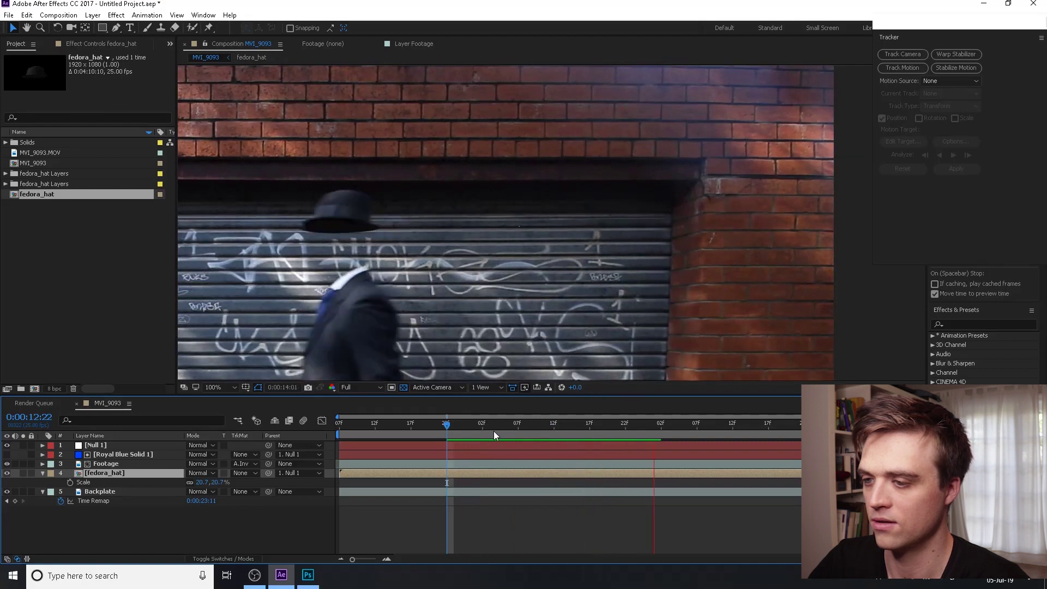
{"action": "key", "text": "space"}
{"action": "scroll", "coordinate": [325, 306], "scroll_direction": "down", "scroll_amount": 2}
{"action": "key", "text": "space"}
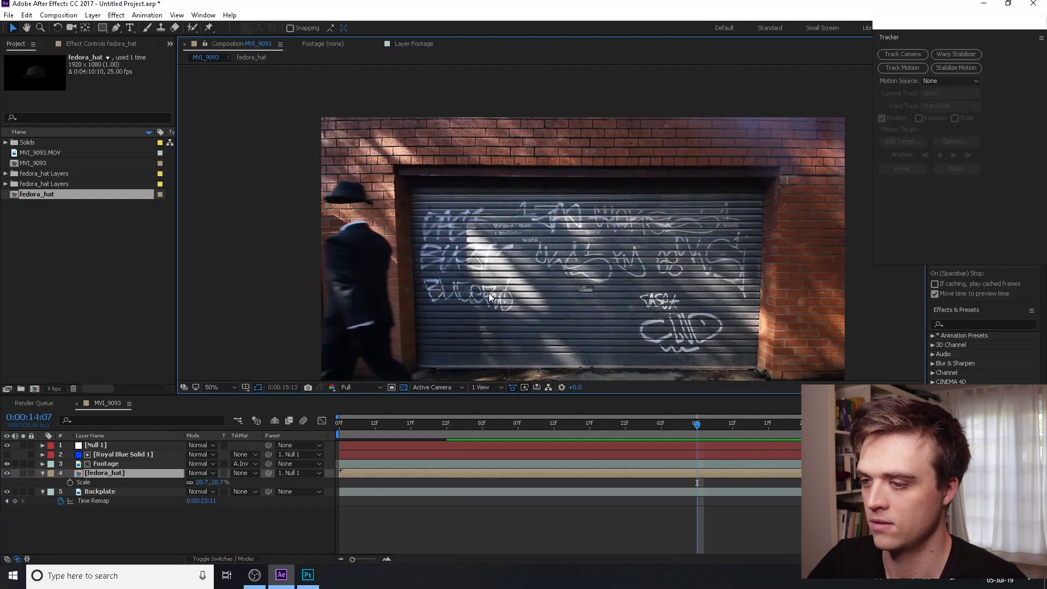
{"action": "key", "text": "space"}
{"action": "left_click_drag", "start_coordinate": [701, 427], "coordinate": [597, 436]}
{"action": "left_click", "coordinate": [552, 435]}
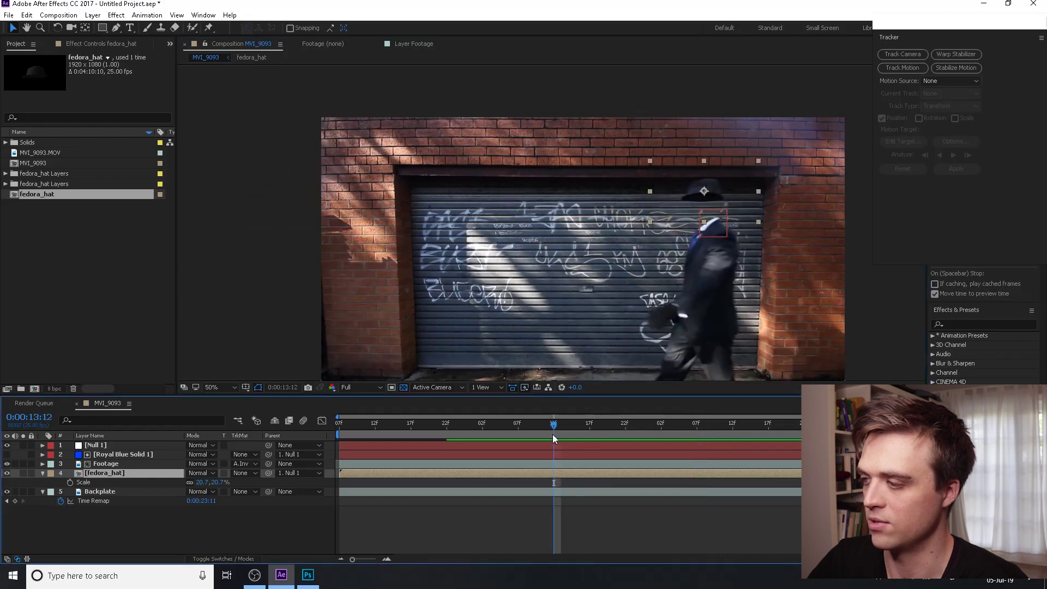
Step: Play and scrub the walk from 0:00:12:07, and inspect the inner hat brim up close at 0:00:14:05
{"action": "key", "text": "space"}
{"action": "key", "text": "space"}
{"action": "left_click_drag", "start_coordinate": [512, 433], "coordinate": [219, 457]}
{"action": "key", "text": "space"}
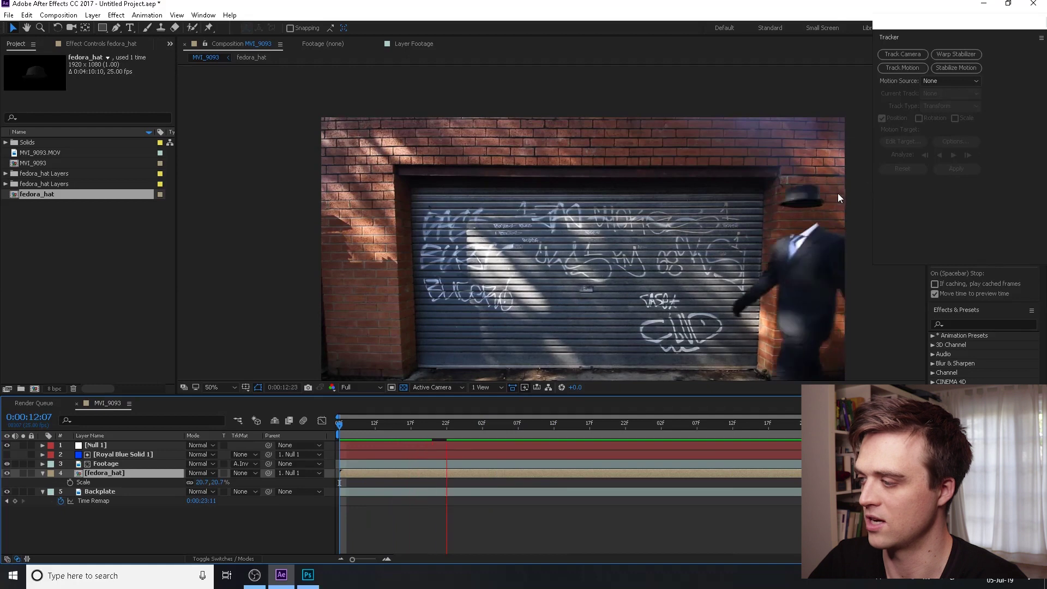
{"action": "left_click_drag", "start_coordinate": [593, 428], "coordinate": [682, 428]}
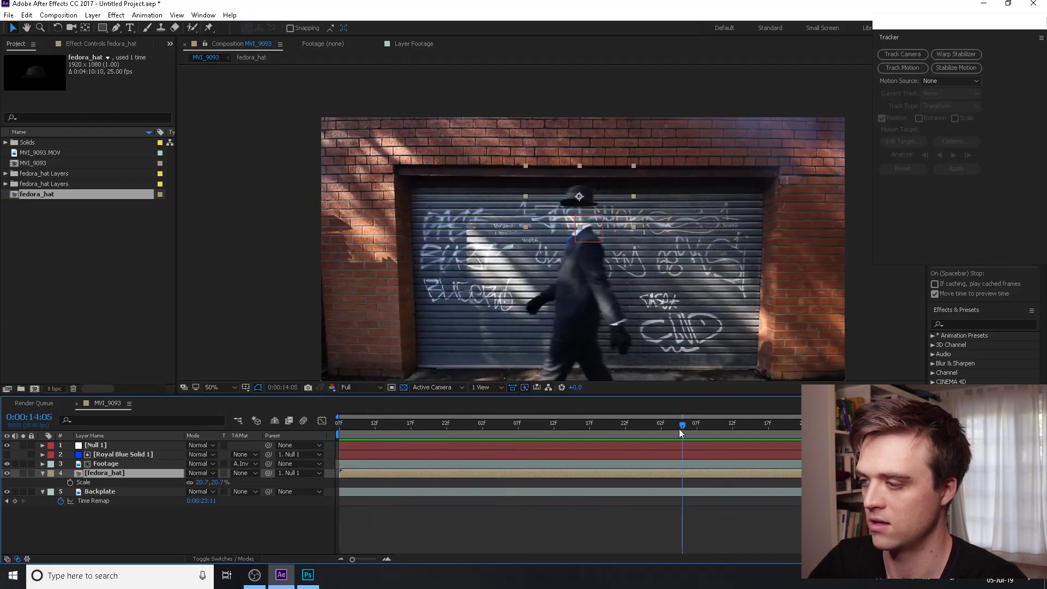
{"action": "scroll", "coordinate": [602, 179], "scroll_direction": "up", "scroll_amount": 6}
{"action": "left_click_drag", "start_coordinate": [462, 321], "coordinate": [396, 354]}
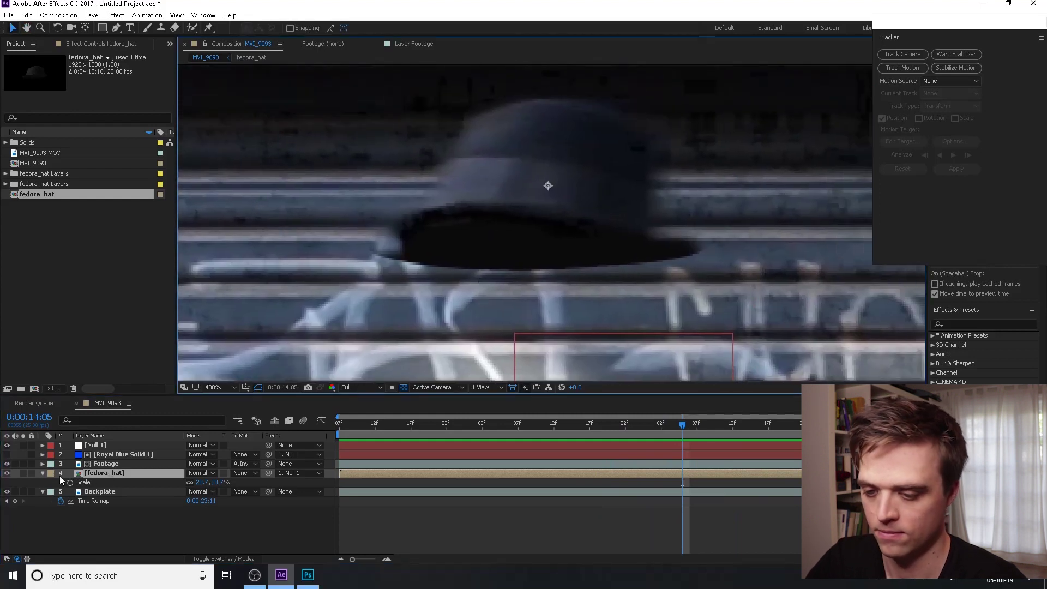
Step: Start keyframing all of the fedora_hat layer's transform properties, from Anchor Point to Opacity, at 0:00:13:16
{"action": "left_click", "coordinate": [43, 473]}
{"action": "left_click", "coordinate": [42, 473]}
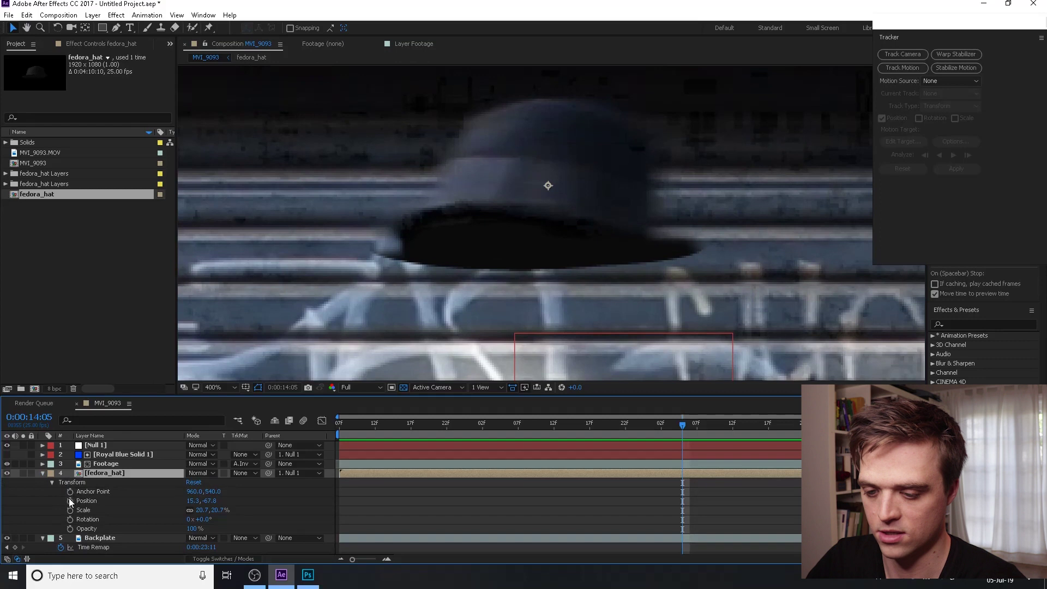
{"action": "left_click_drag", "start_coordinate": [736, 429], "coordinate": [594, 261]}
{"action": "scroll", "coordinate": [680, 274], "scroll_direction": "down", "scroll_amount": 1}
{"action": "left_click_drag", "start_coordinate": [679, 274], "coordinate": [368, 288]}
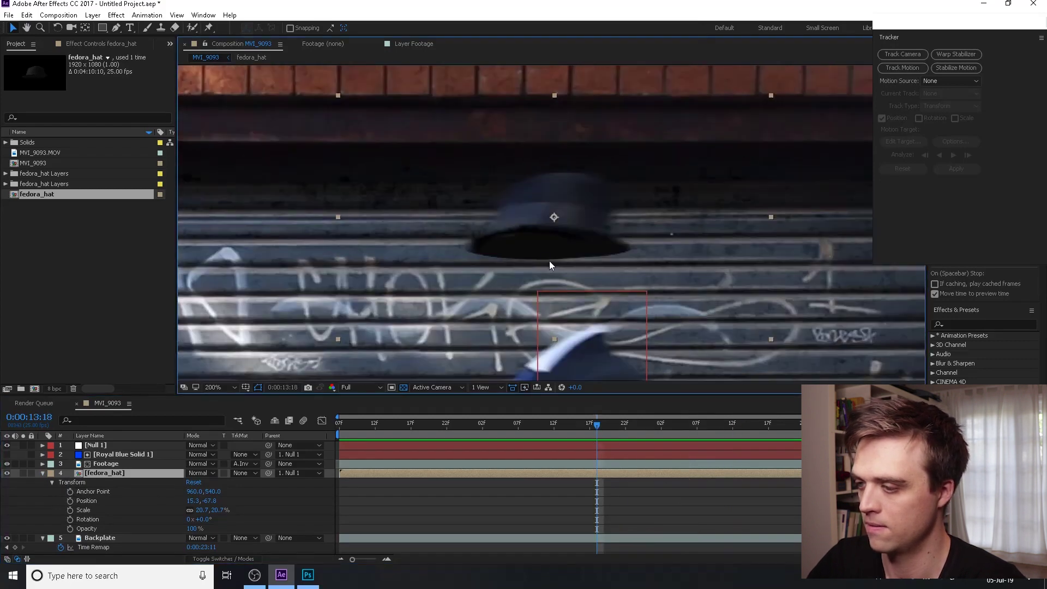
{"action": "scroll", "coordinate": [548, 261], "scroll_direction": "up", "scroll_amount": 2}
{"action": "left_click", "coordinate": [584, 425]}
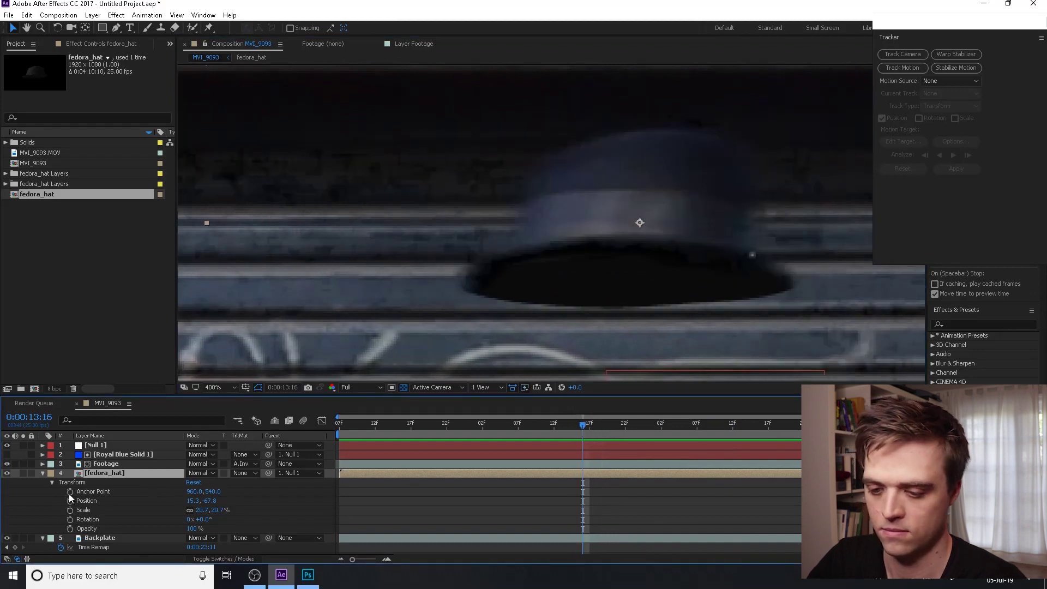
{"action": "left_click_drag", "start_coordinate": [69, 493], "coordinate": [70, 530]}
Step: Review the animated inner hat frame by frame around 0:00:15:09 to see how its brim follows the man's hat
{"action": "left_click_drag", "start_coordinate": [536, 425], "coordinate": [470, 430]}
{"action": "scroll", "coordinate": [547, 284], "scroll_direction": "down", "scroll_amount": 1}
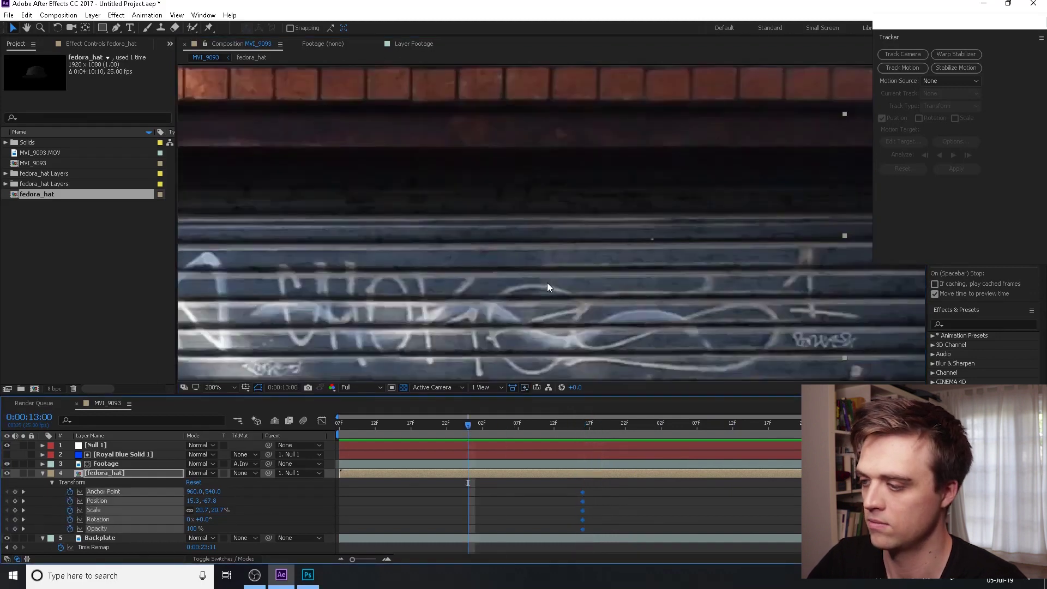
{"action": "scroll", "coordinate": [548, 282], "scroll_direction": "down", "scroll_amount": 1}
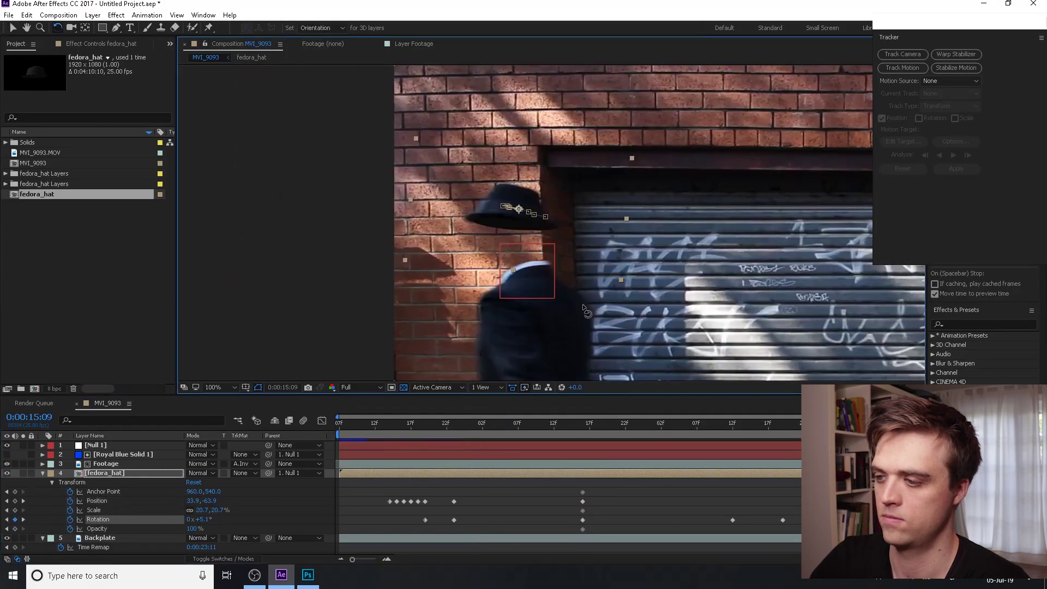
{"action": "key", "text": "Page_Up"}
{"action": "key", "text": "Page_Up"}
{"action": "key", "text": "Page_Up"}
{"action": "key", "text": "Page_Up"}
{"action": "key", "text": "Page_Down"}
{"action": "key", "text": "Page_Down"}
{"action": "key", "text": "Page_Down"}
{"action": "key", "text": "Page_Down"}
{"action": "key", "text": "Page_Down"}
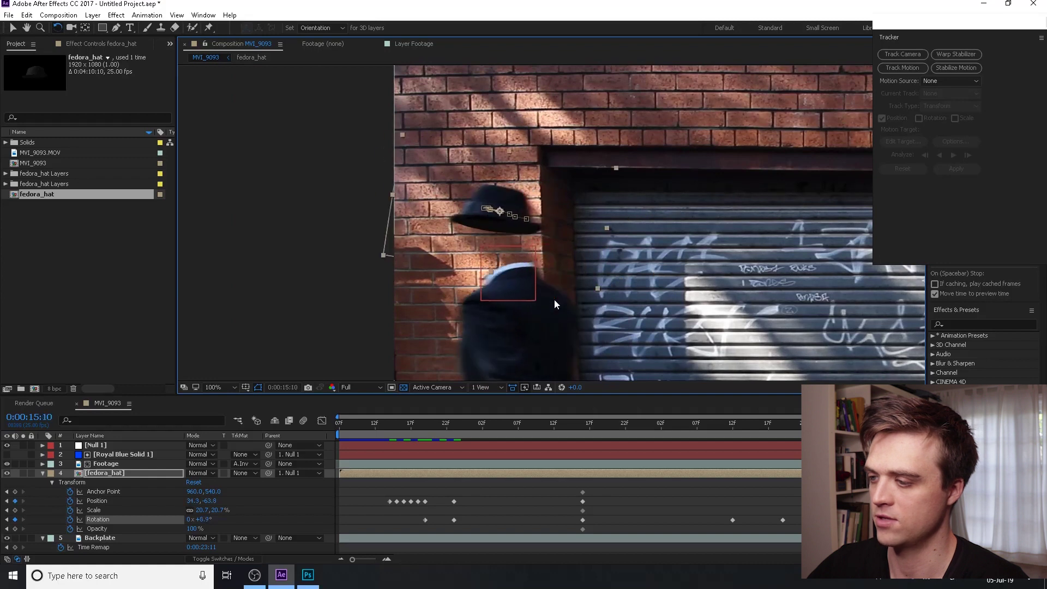
{"action": "key", "text": "Page_Down"}
{"action": "key", "text": "Page_Down"}
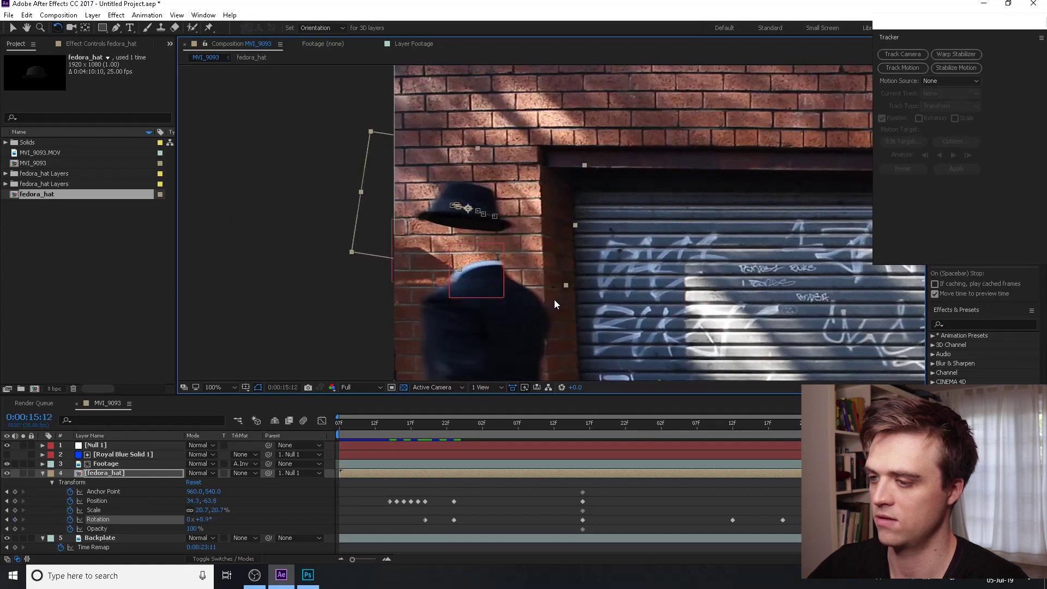
Step: Rotate the fedora_hat layer slightly around 0:00:15:12 to match the tilt of the man's brim, and check the neighbouring frames
{"action": "scroll", "coordinate": [554, 299], "scroll_direction": "up", "scroll_amount": 2}
{"action": "left_click_drag", "start_coordinate": [454, 261], "coordinate": [458, 255]}
{"action": "key", "text": "v"}
{"action": "key", "text": "Page_Down"}
{"action": "key", "text": "Page_Down"}
{"action": "key", "text": "Page_Down"}
{"action": "key", "text": "Page_Down"}
{"action": "key", "text": "Page_Down"}
{"action": "key", "text": "Page_Down"}
{"action": "key", "text": "Page_Down"}
{"action": "key", "text": "Page_Down"}
{"action": "left_click_drag", "start_coordinate": [969, 423], "coordinate": [919, 424]}
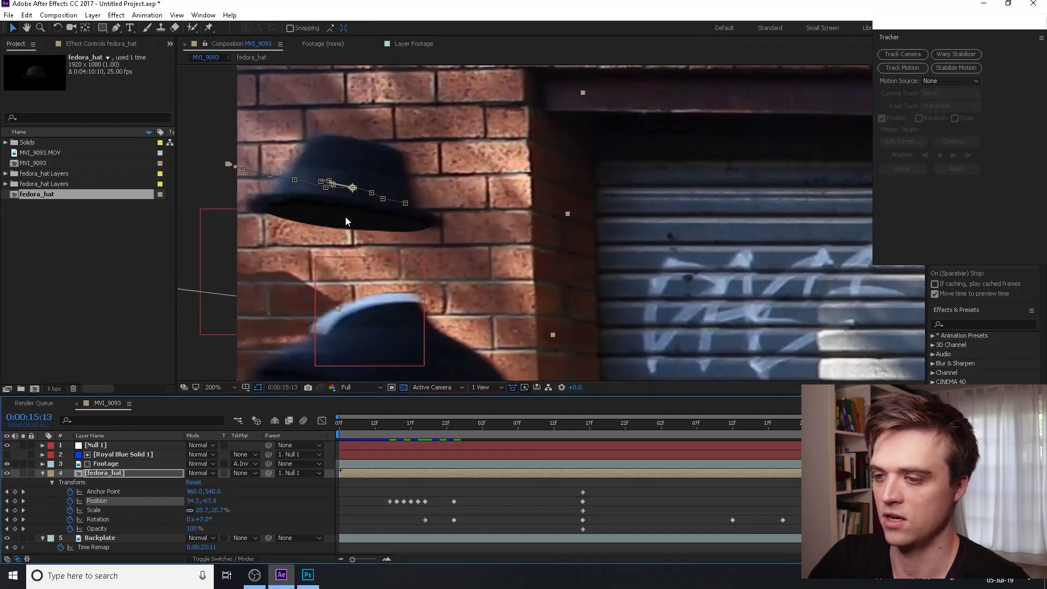
Step: Apply a Curves effect to the fedora_hat layer and lift the blue channel slightly to match the footage
{"action": "left_click", "coordinate": [121, 474]}
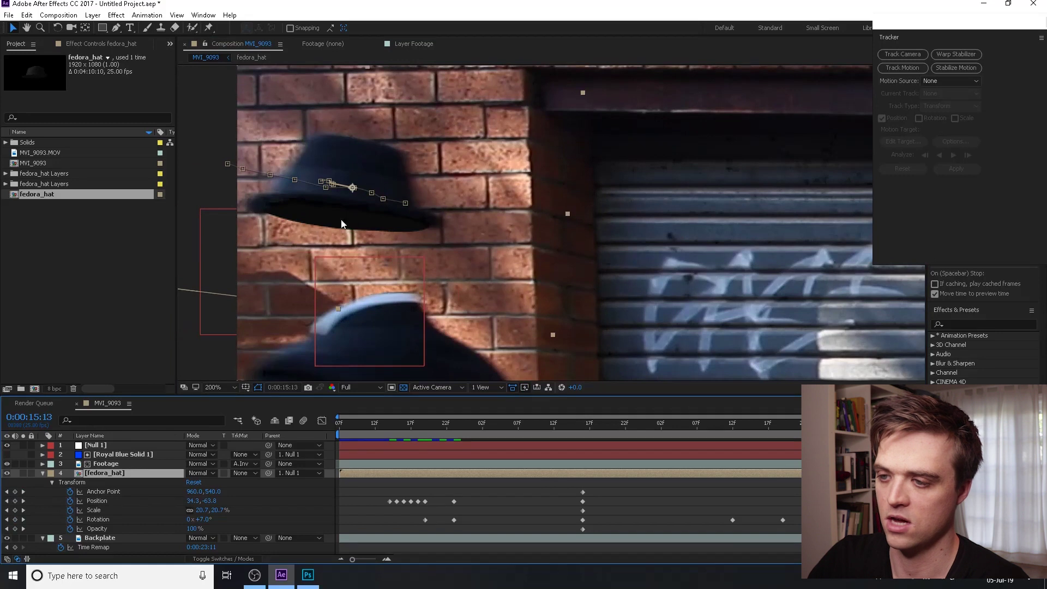
{"action": "left_click", "coordinate": [116, 15]}
{"action": "mouse_move", "coordinate": [180, 127]}
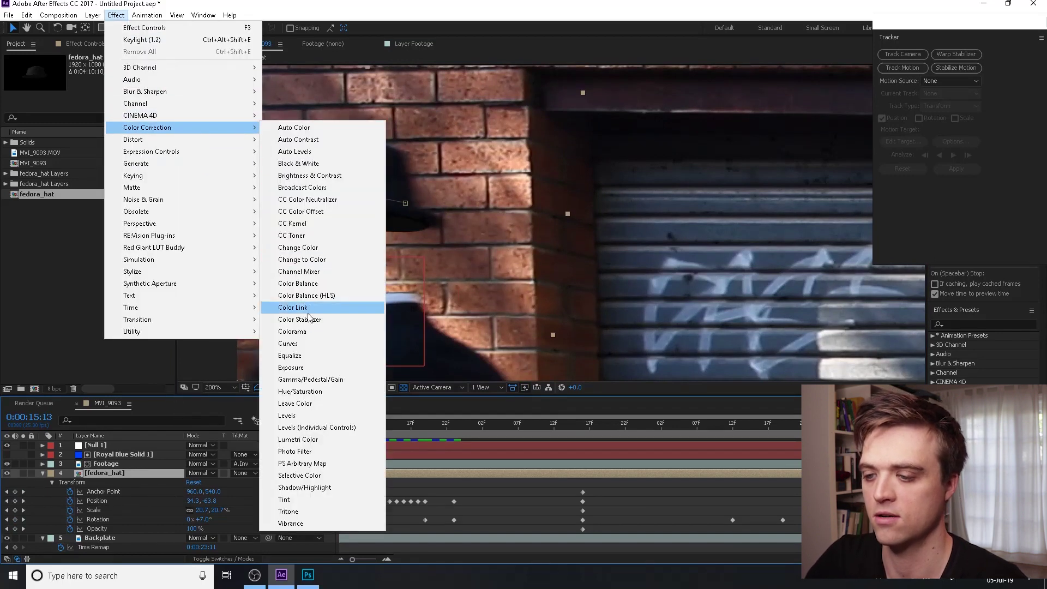
{"action": "left_click", "coordinate": [288, 343]}
{"action": "left_click_drag", "start_coordinate": [84, 199], "coordinate": [85, 173]}
{"action": "left_click", "coordinate": [130, 75]}
{"action": "left_click", "coordinate": [114, 125]}
Step: At 0:00:15:04, rotate fedora_hat to 3.2° and move it to about 19.9, -64.8 so it fits under the brim
{"action": "left_click_drag", "start_coordinate": [660, 425], "coordinate": [854, 426]}
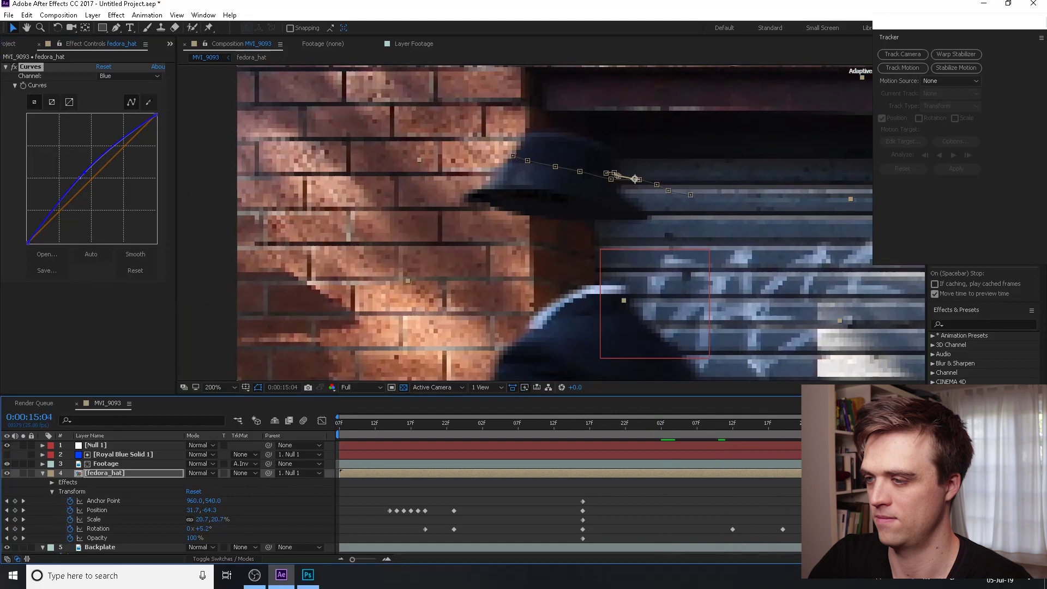
{"action": "scroll", "coordinate": [564, 255], "scroll_direction": "down", "scroll_amount": 1}
{"action": "scroll", "coordinate": [565, 256], "scroll_direction": "up", "scroll_amount": 1}
{"action": "scroll", "coordinate": [631, 241], "scroll_direction": "up", "scroll_amount": 1}
{"action": "left_click_drag", "start_coordinate": [620, 241], "coordinate": [344, 266]}
{"action": "left_click", "coordinate": [112, 466]}
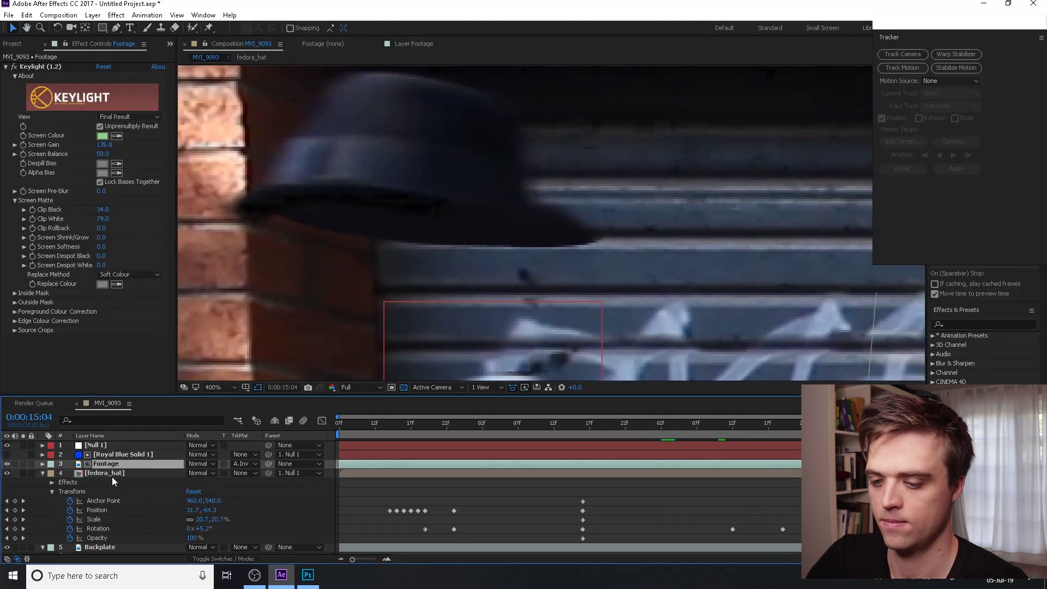
{"action": "left_click", "coordinate": [113, 475]}
{"action": "left_click", "coordinate": [57, 29]}
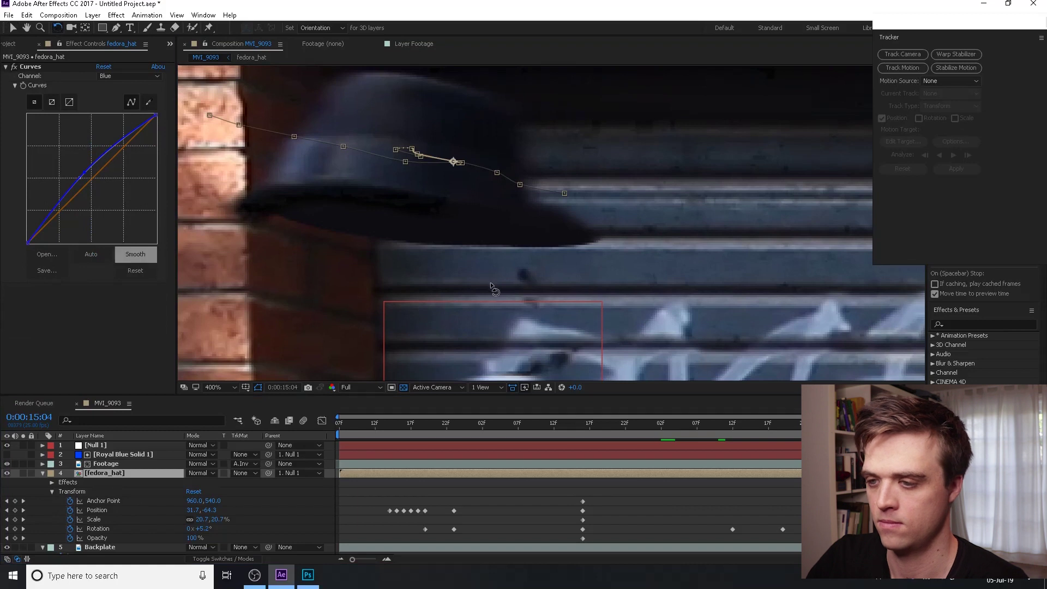
{"action": "left_click_drag", "start_coordinate": [490, 282], "coordinate": [506, 284]}
{"action": "left_click", "coordinate": [13, 27]}
{"action": "left_click_drag", "start_coordinate": [428, 217], "coordinate": [395, 227]}
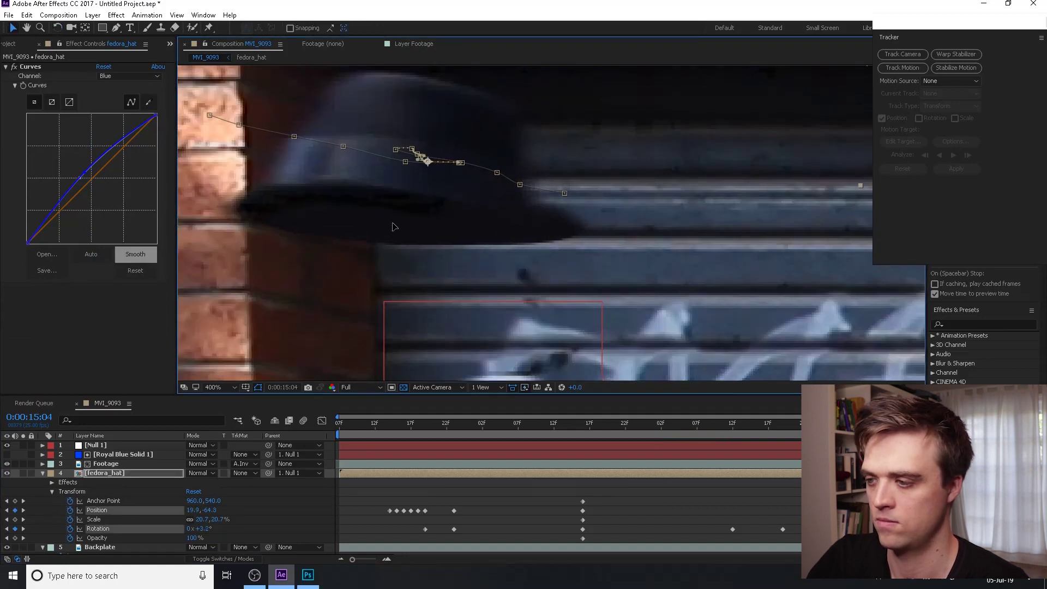
{"action": "key", "text": "comma"}
Step: Scrub the walk from 0:00:12:07 to 0:00:12:23 and examine the hat and the open collar up close
{"action": "left_click", "coordinate": [158, 439]}
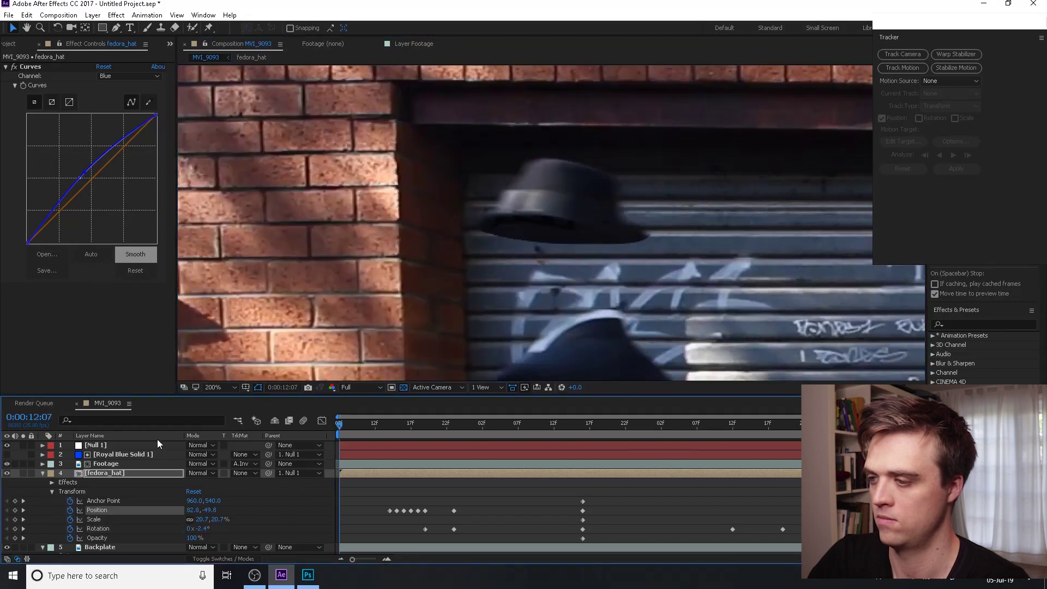
{"action": "key", "text": "Home"}
{"action": "scroll", "coordinate": [571, 264], "scroll_direction": "down", "scroll_amount": 2}
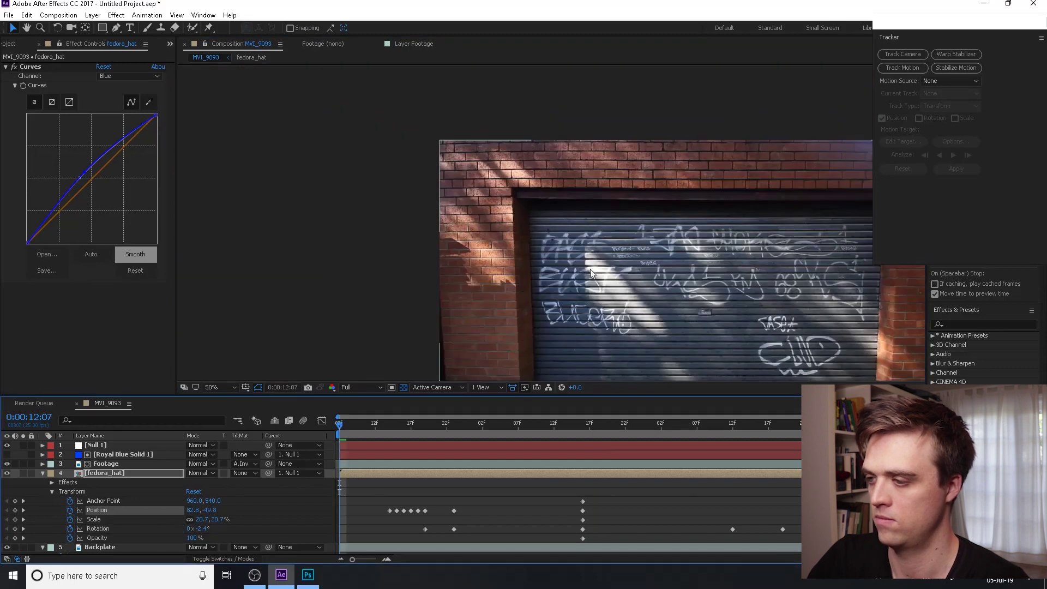
{"action": "scroll", "coordinate": [571, 264], "scroll_direction": "up", "scroll_amount": 1}
{"action": "left_click_drag", "start_coordinate": [571, 265], "coordinate": [369, 280]}
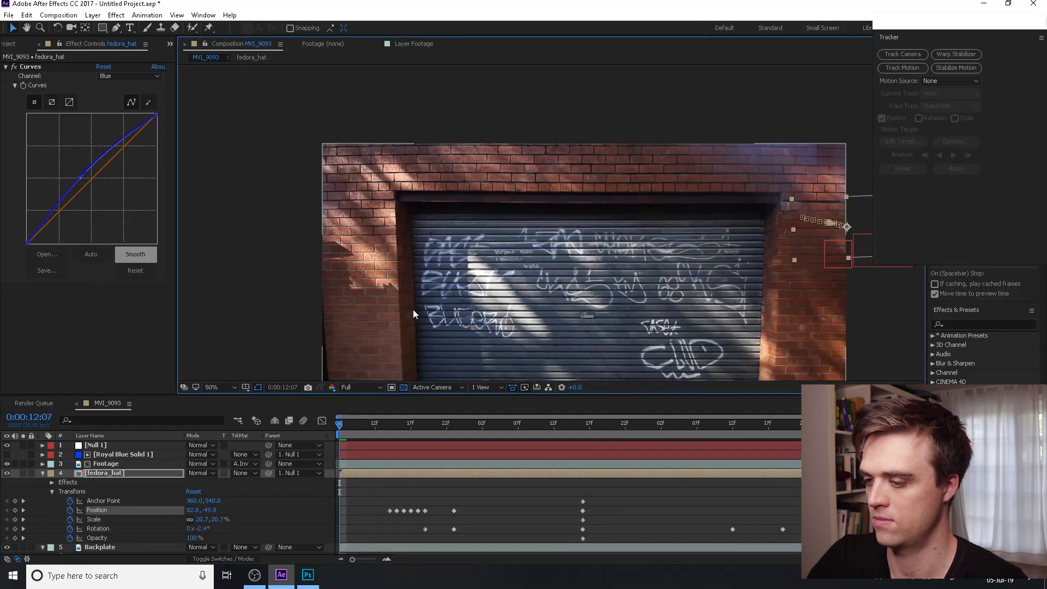
{"action": "left_click", "coordinate": [211, 387]}
{"action": "left_click", "coordinate": [232, 196]}
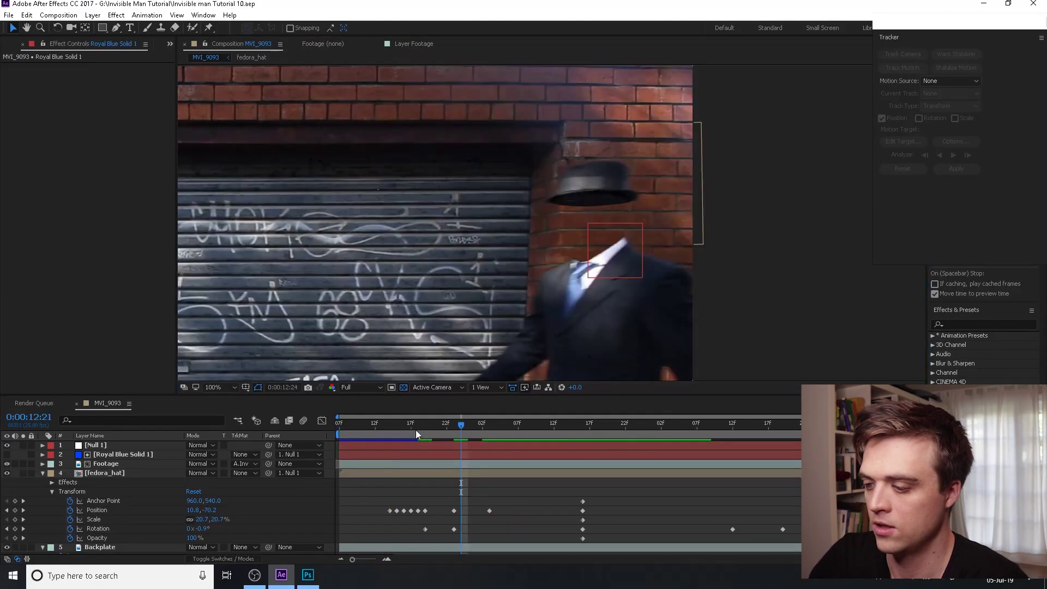
{"action": "left_click_drag", "start_coordinate": [416, 430], "coordinate": [454, 431]}
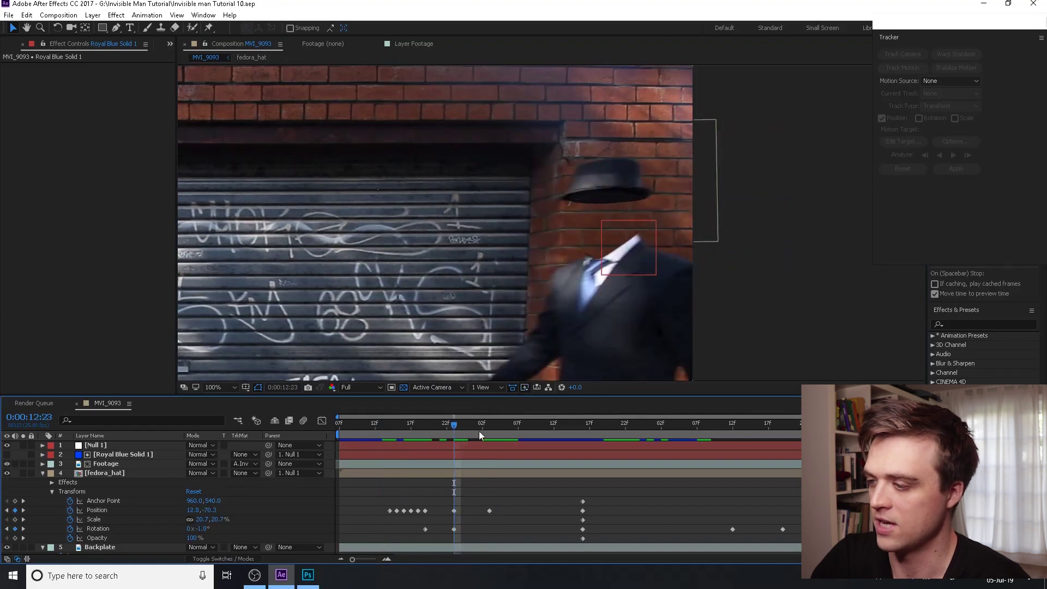
{"action": "scroll", "coordinate": [490, 286], "scroll_direction": "up", "scroll_amount": 1}
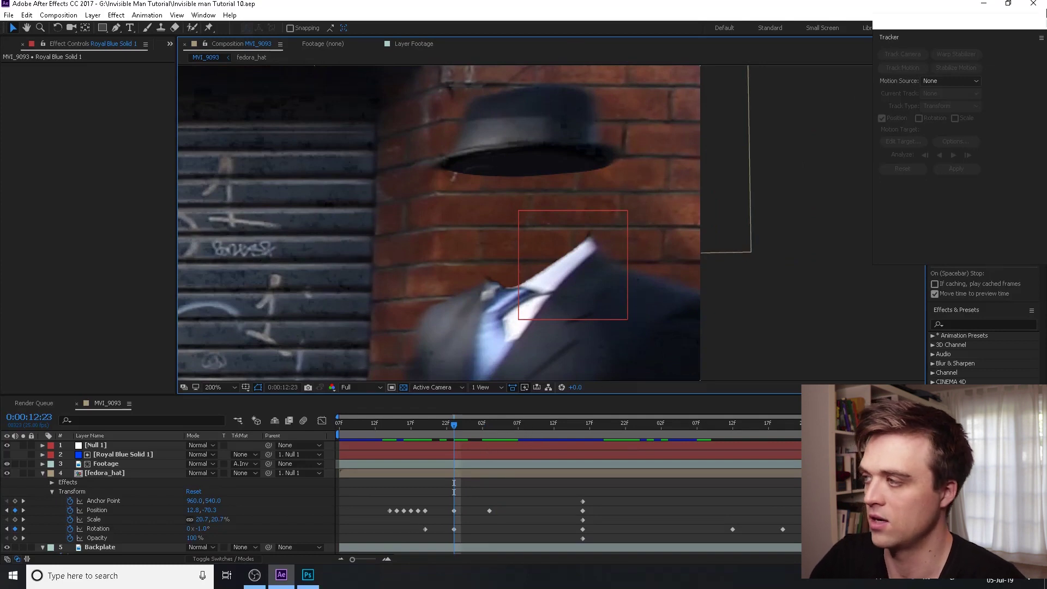
Step: Switch to Photoshop and open shirt.obj from the Invisible Man VFX shirt folder as a 1920 x 1080 pixel document in millimeters
{"action": "left_click", "coordinate": [984, 5]}
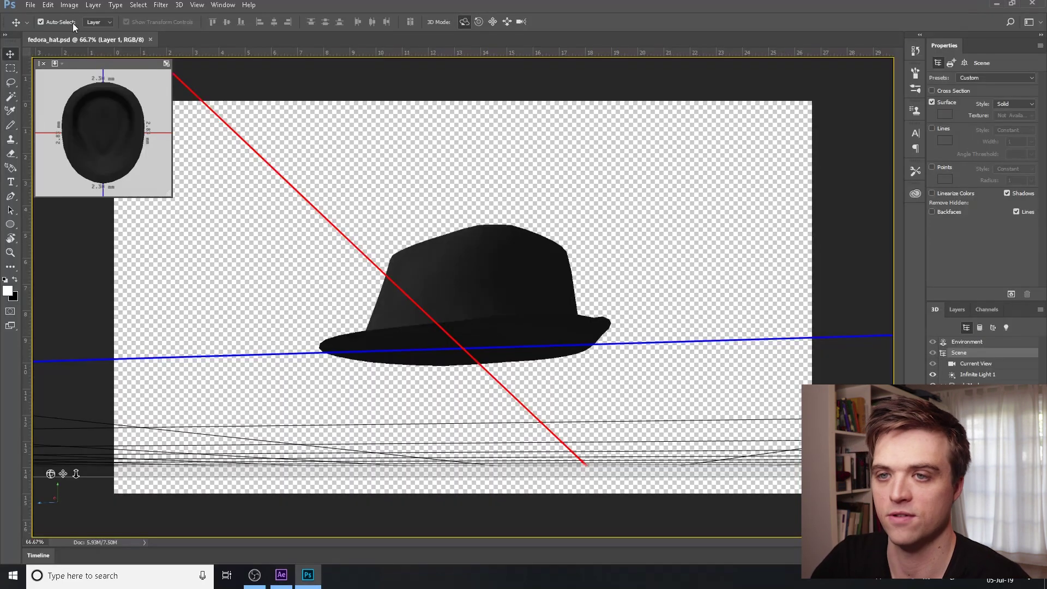
{"action": "left_click", "coordinate": [31, 5]}
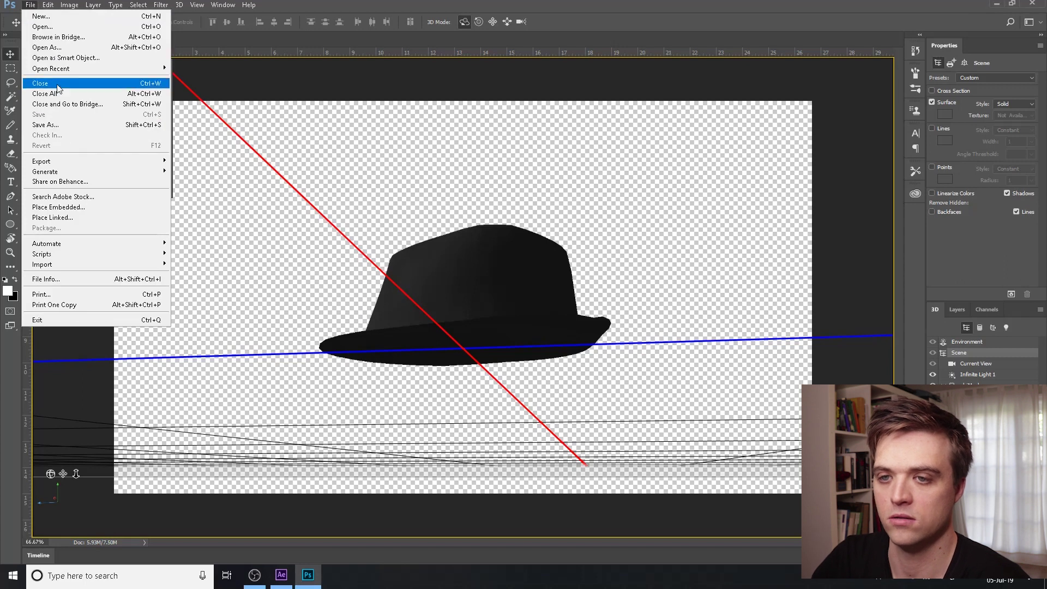
{"action": "left_click", "coordinate": [48, 26]}
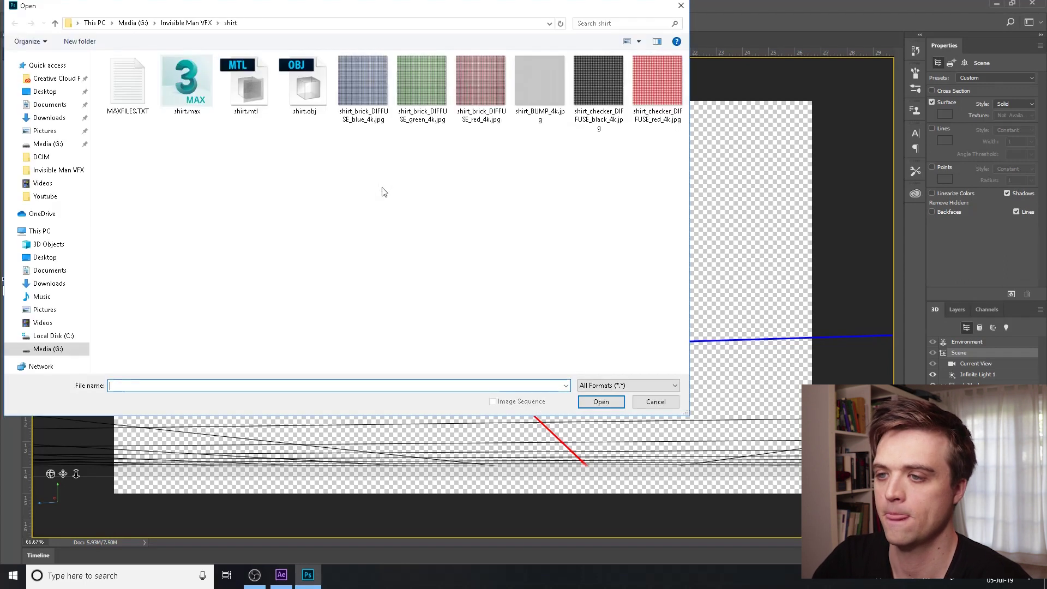
{"action": "left_click", "coordinate": [186, 23]}
{"action": "double_click", "coordinate": [205, 95]}
{"action": "left_click", "coordinate": [306, 91]}
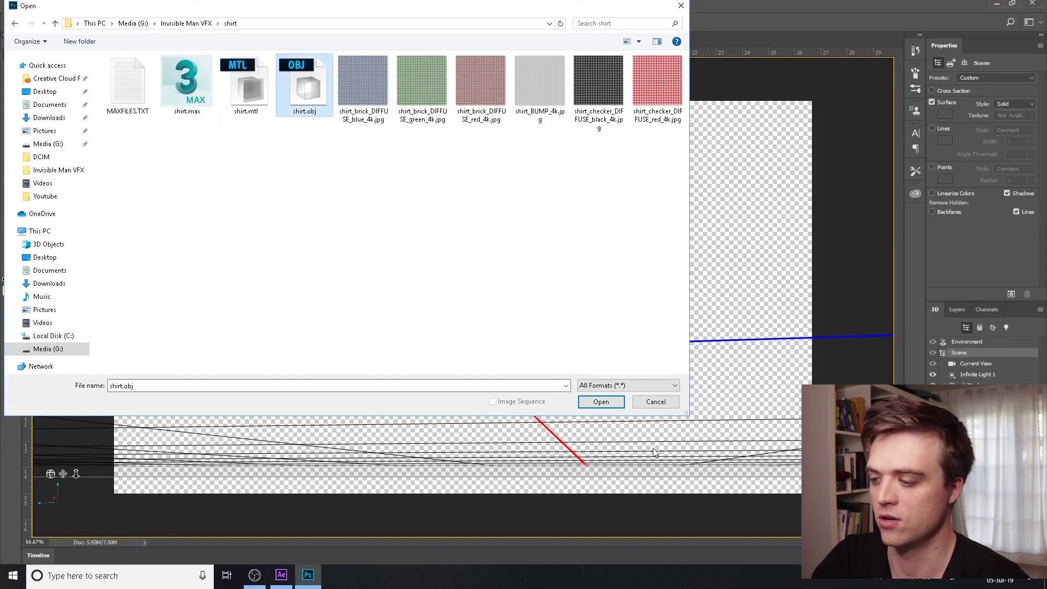
{"action": "left_click", "coordinate": [616, 403]}
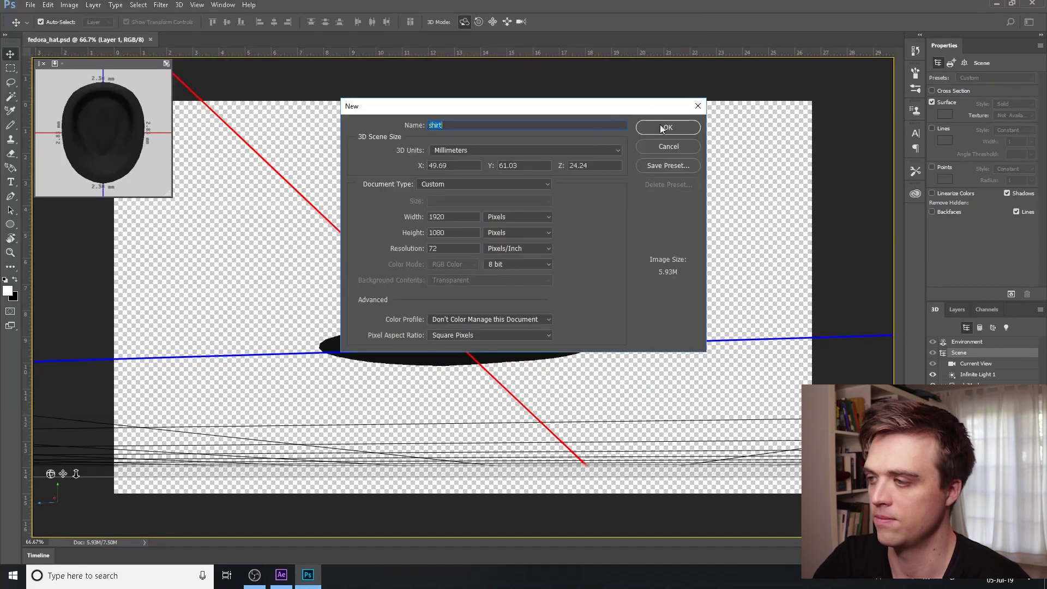
{"action": "left_click", "coordinate": [662, 129]}
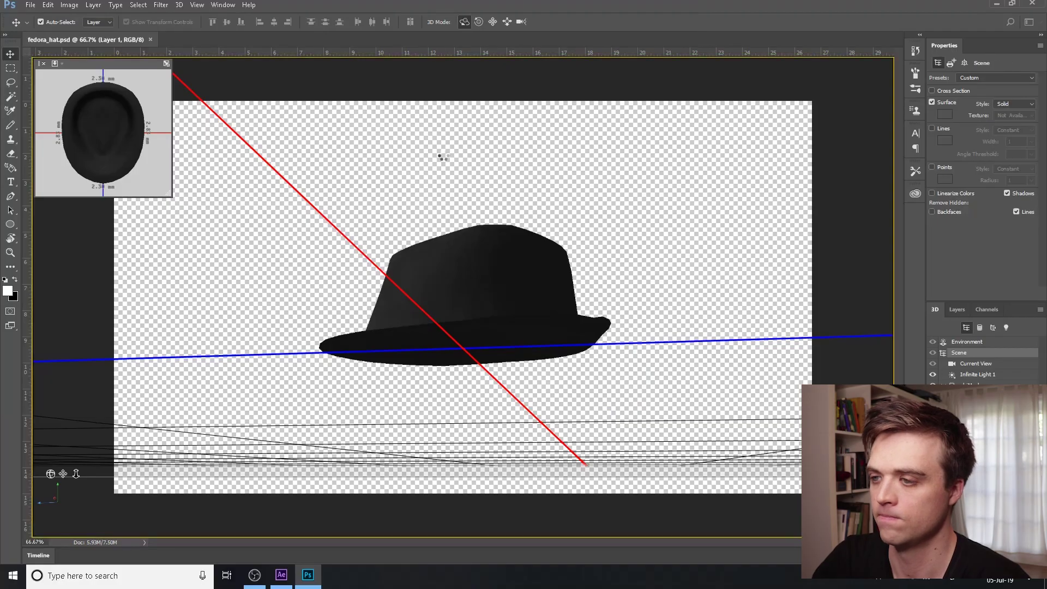
Step: Reposition the light above the shirt and apply the Default material to the shirt with the 3D Material Drop tool
{"action": "mouse_move", "coordinate": [522, 238]}
{"action": "left_mouse_down"}
{"action": "mouse_move", "coordinate": [620, 234]}
{"action": "mouse_move", "coordinate": [333, 246]}
{"action": "mouse_move", "coordinate": [456, 241]}
{"action": "mouse_move", "coordinate": [533, 222]}
{"action": "left_mouse_up"}
{"action": "left_click_drag", "start_coordinate": [665, 65], "coordinate": [521, 65]}
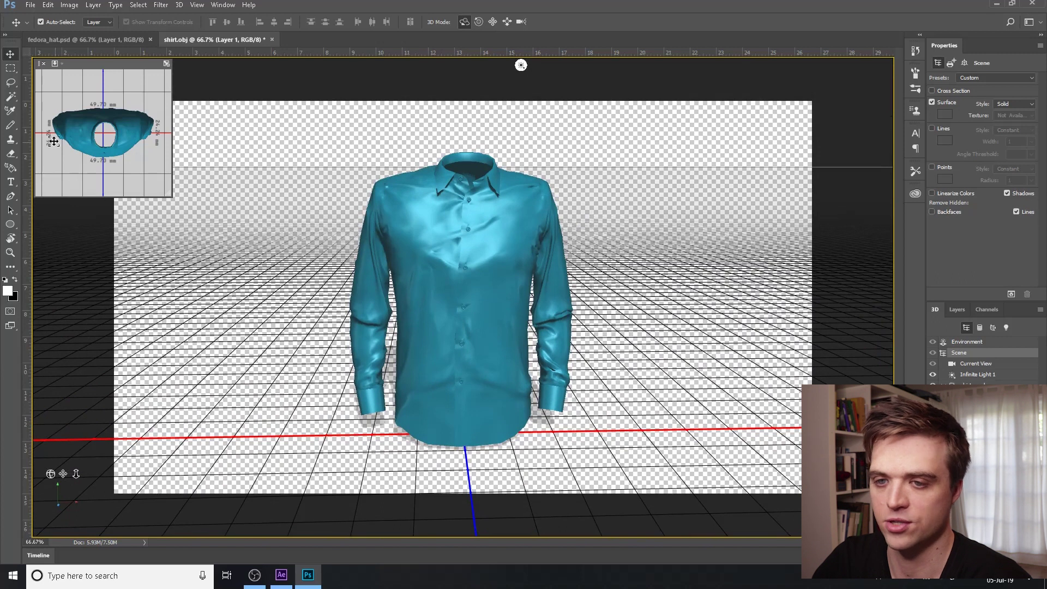
{"action": "left_click", "coordinate": [13, 168]}
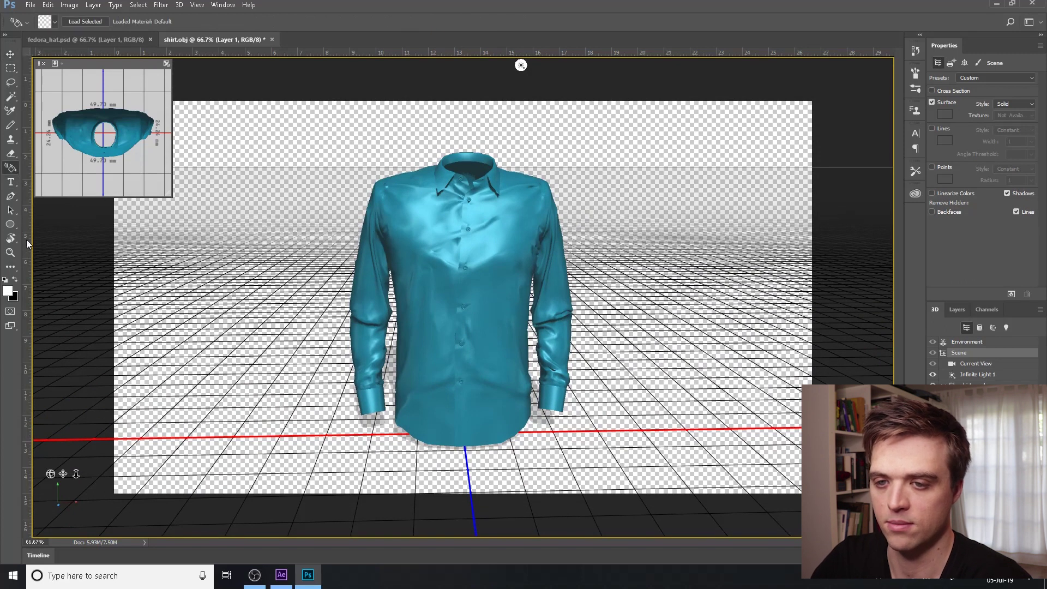
{"action": "left_click", "coordinate": [472, 229]}
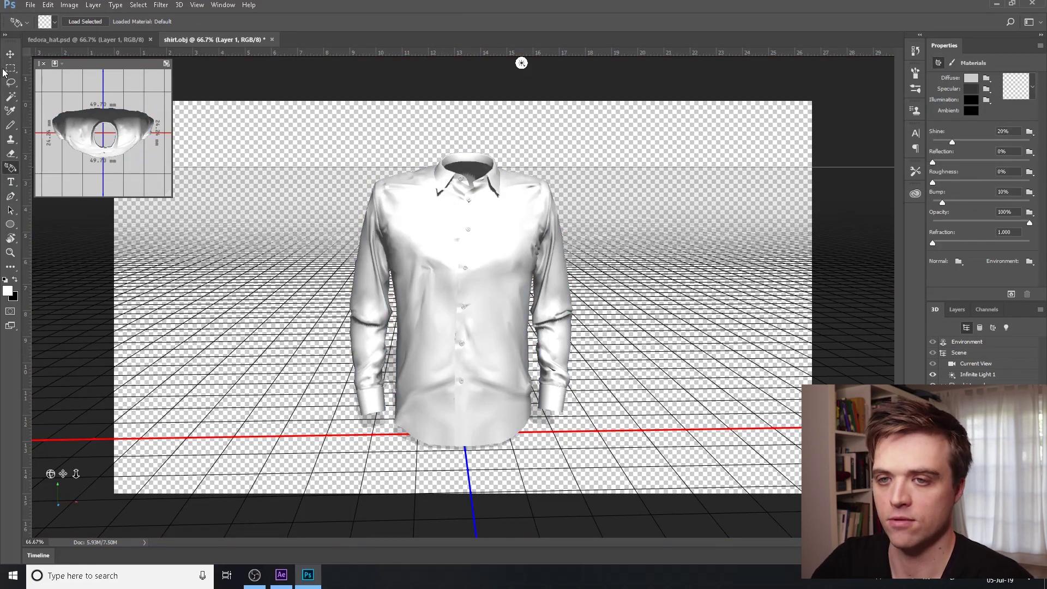
Step: Compare with the After Effects frame, orbit the Photoshop 3D view so the shirt matches the walking figure, and reposition Infinite Light 1 above it
{"action": "left_click", "coordinate": [281, 575]}
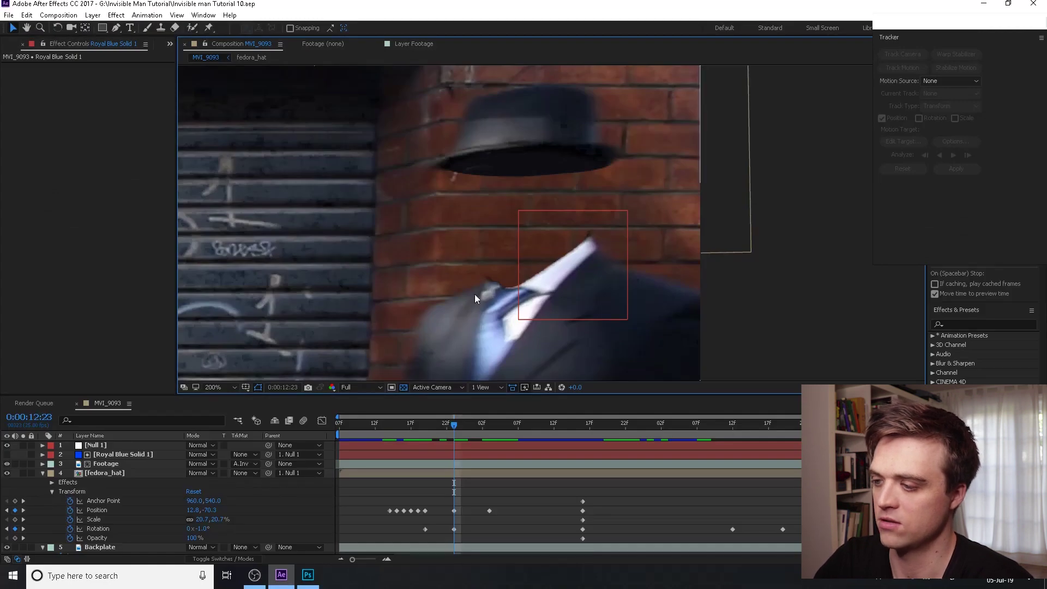
{"action": "left_click", "coordinate": [308, 575]}
{"action": "left_click", "coordinate": [518, 321]}
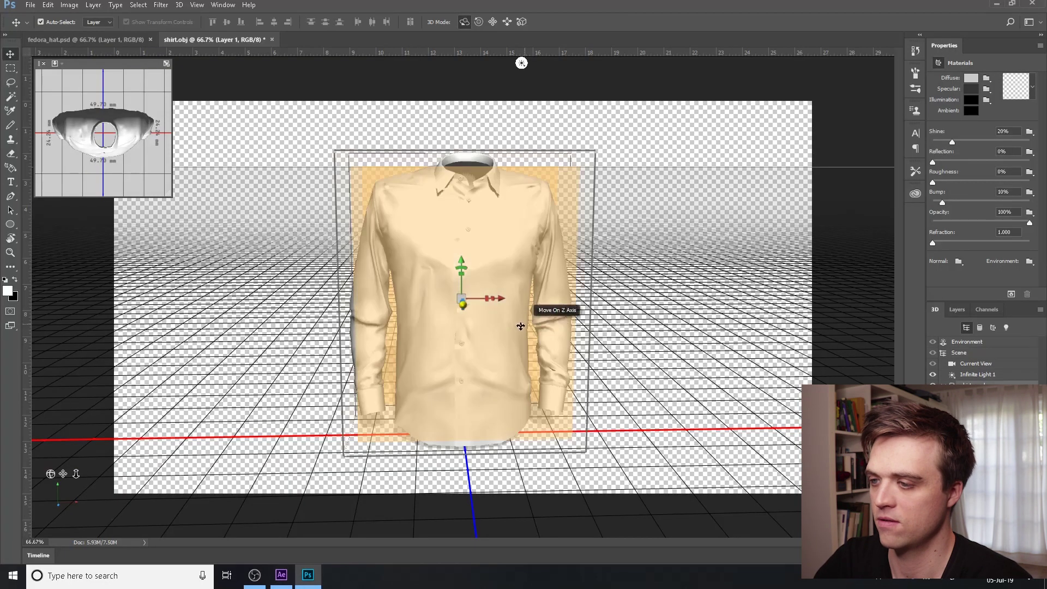
{"action": "left_click_drag", "start_coordinate": [617, 239], "coordinate": [402, 248]}
{"action": "left_click", "coordinate": [280, 575]}
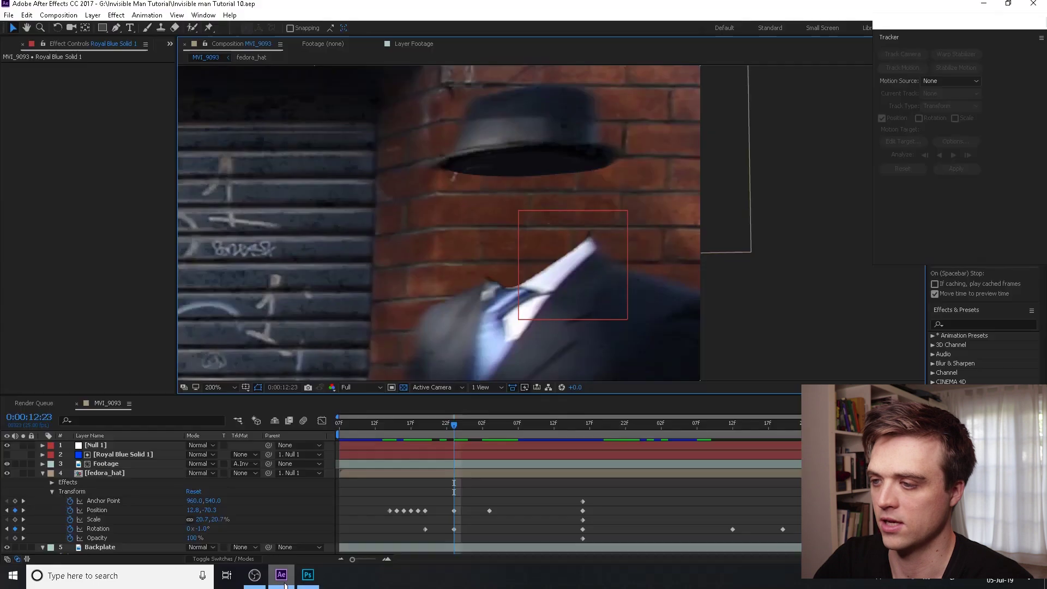
{"action": "left_click", "coordinate": [307, 575]}
{"action": "mouse_move", "coordinate": [462, 305]}
{"action": "left_mouse_down"}
{"action": "mouse_move", "coordinate": [454, 279]}
{"action": "mouse_move", "coordinate": [467, 298]}
{"action": "left_mouse_up"}
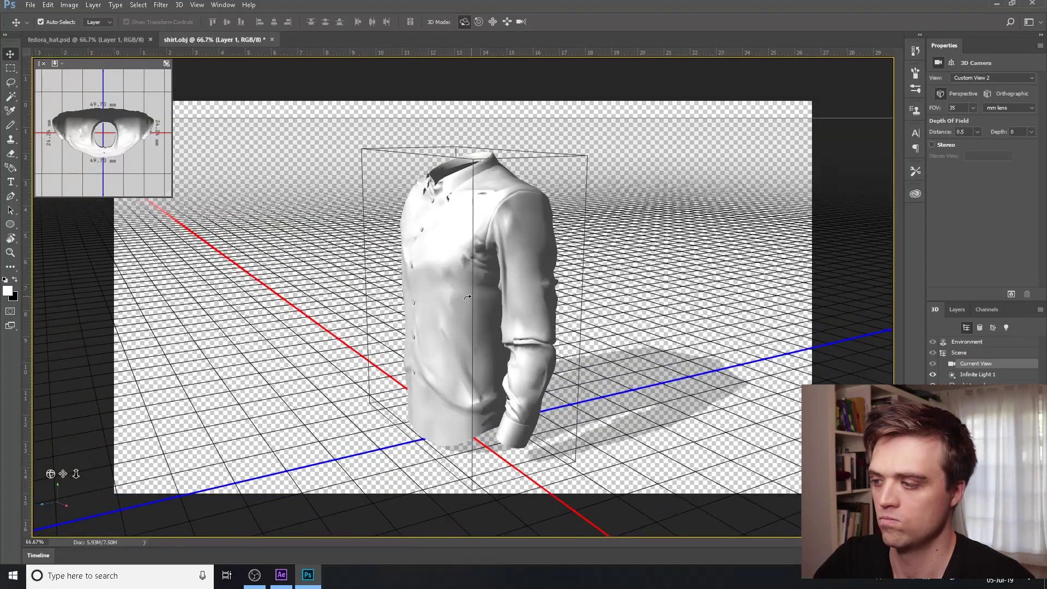
{"action": "left_click", "coordinate": [997, 375]}
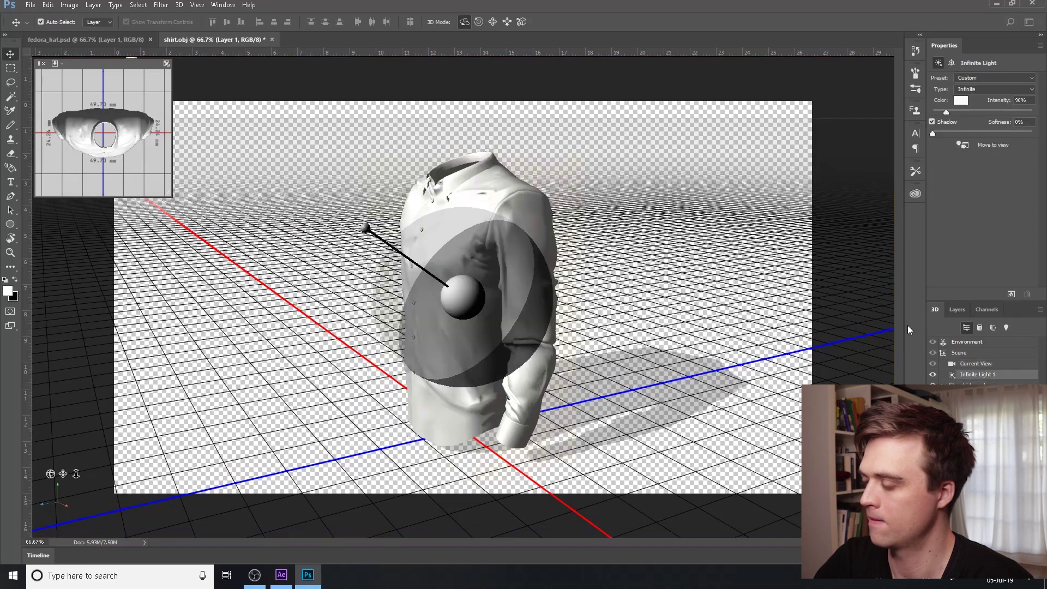
{"action": "left_click_drag", "start_coordinate": [163, 62], "coordinate": [517, 63]}
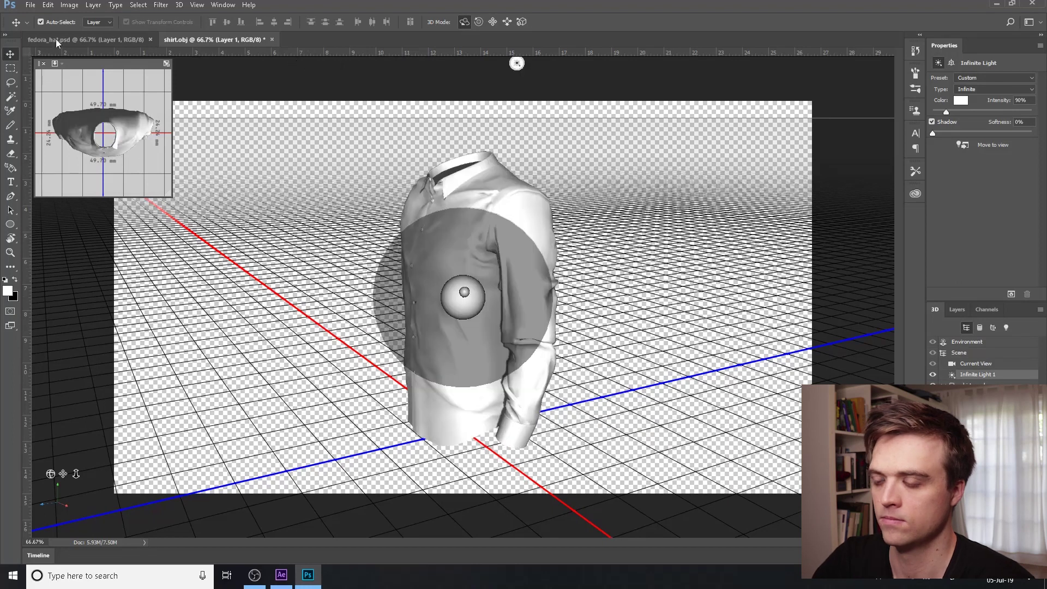
Step: Save the 3D document as shirt.psd in the Invisible Man VFX folder with Maximize Compatibility enabled
{"action": "left_click", "coordinate": [24, 6]}
{"action": "left_click", "coordinate": [43, 128]}
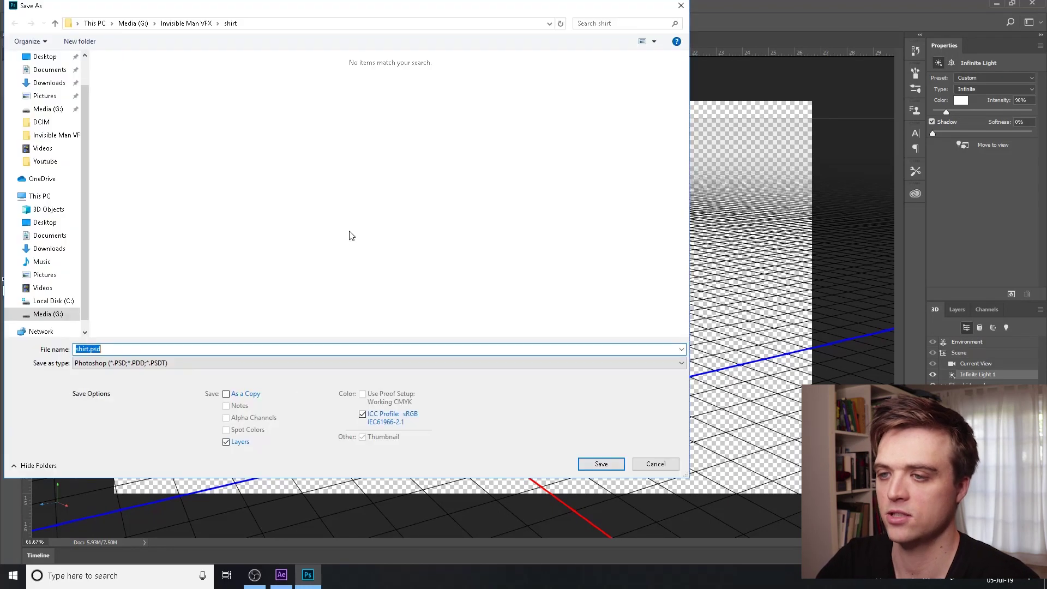
{"action": "left_click", "coordinate": [186, 23]}
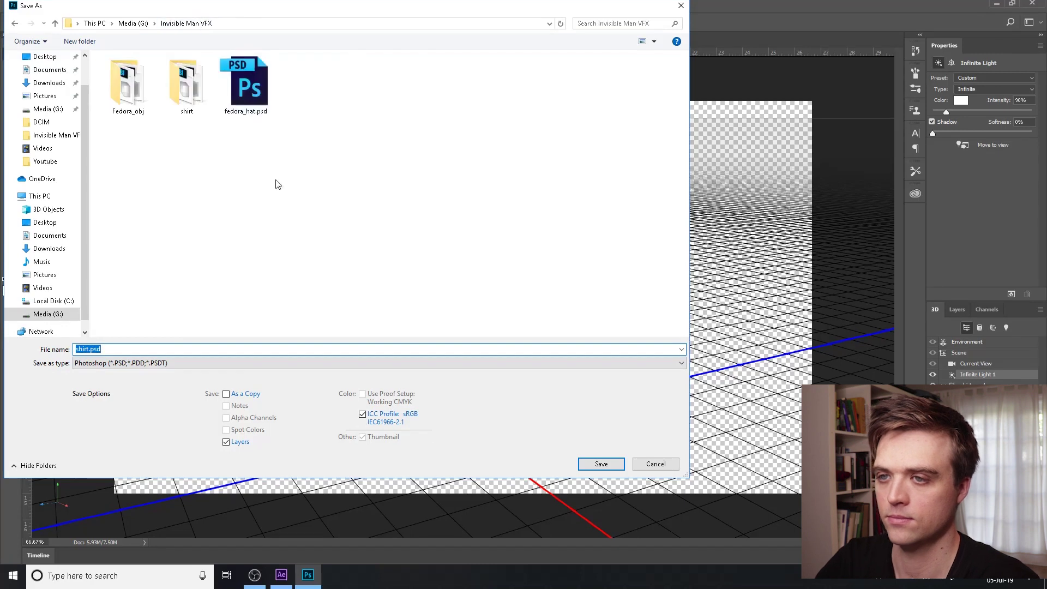
{"action": "left_click", "coordinate": [603, 464]}
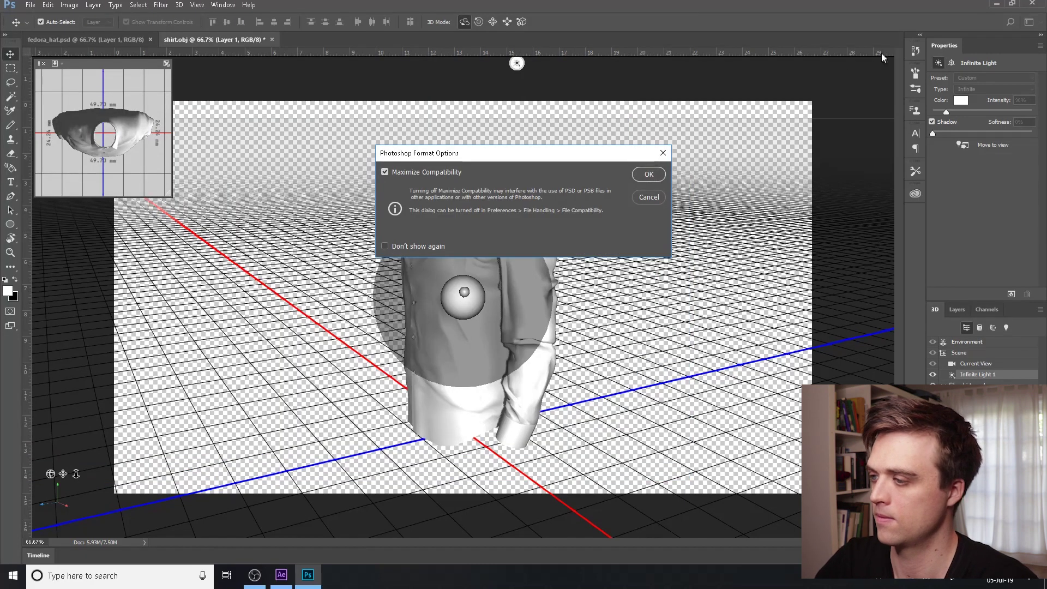
{"action": "key", "text": "Return"}
Step: Switch to After Effects and import shirt.psd as Composition - Retain Layer Sizes with Editable Layer Styles
{"action": "left_click", "coordinate": [995, 4]}
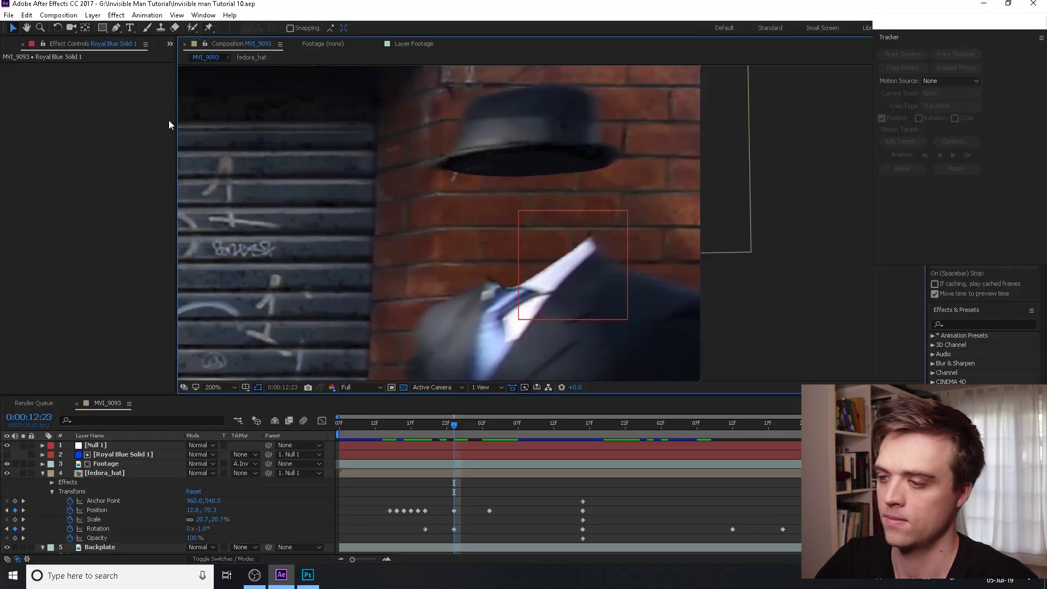
{"action": "left_click", "coordinate": [10, 15]}
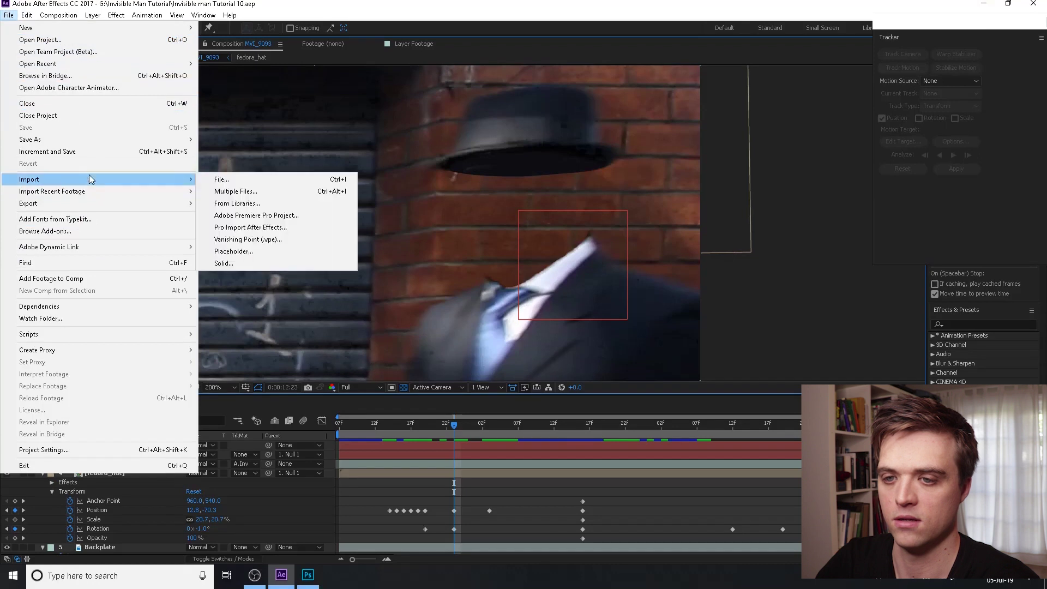
{"action": "left_click", "coordinate": [256, 180]}
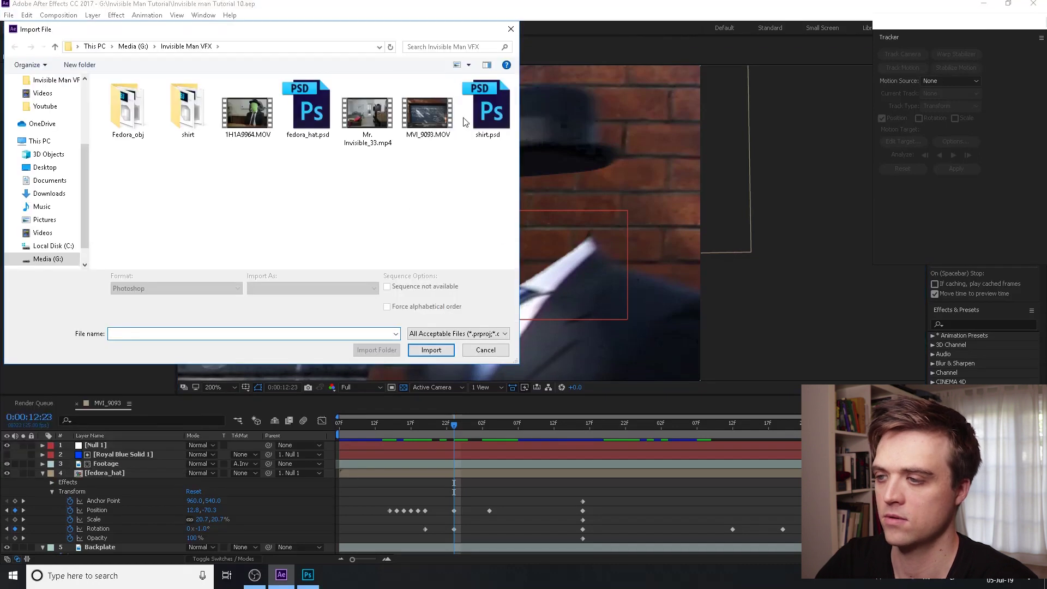
{"action": "double_click", "coordinate": [467, 118]}
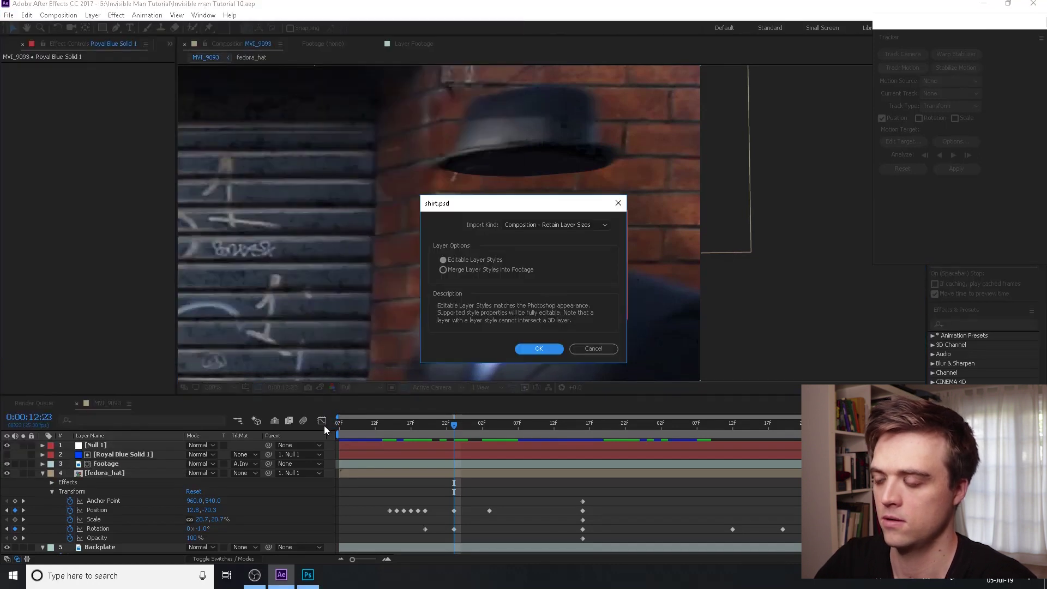
{"action": "left_click", "coordinate": [523, 350]}
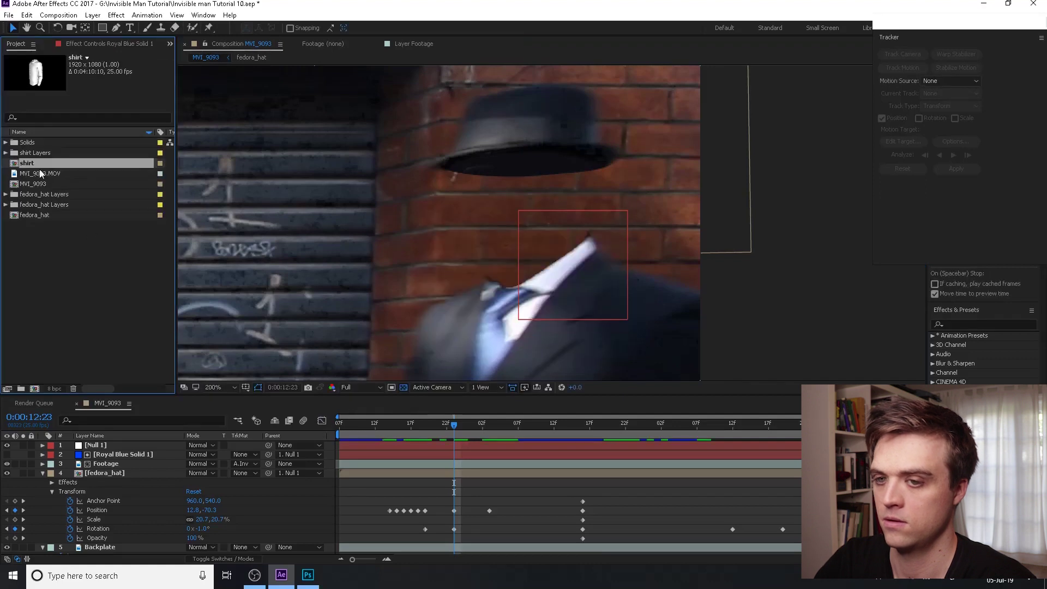
Step: Add the shirt composition as the uppermost layer of MVI_9093 and move it over the walking figure's torso
{"action": "left_click_drag", "start_coordinate": [126, 336], "coordinate": [134, 441]}
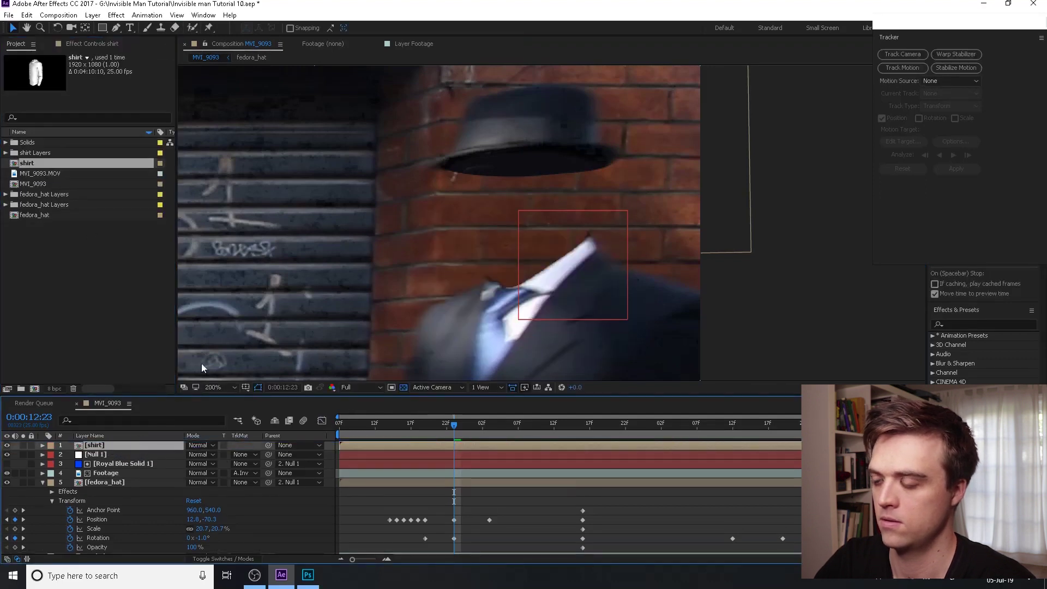
{"action": "scroll", "coordinate": [381, 244], "scroll_direction": "down", "scroll_amount": 2}
{"action": "scroll", "coordinate": [381, 244], "scroll_direction": "down", "scroll_amount": 2}
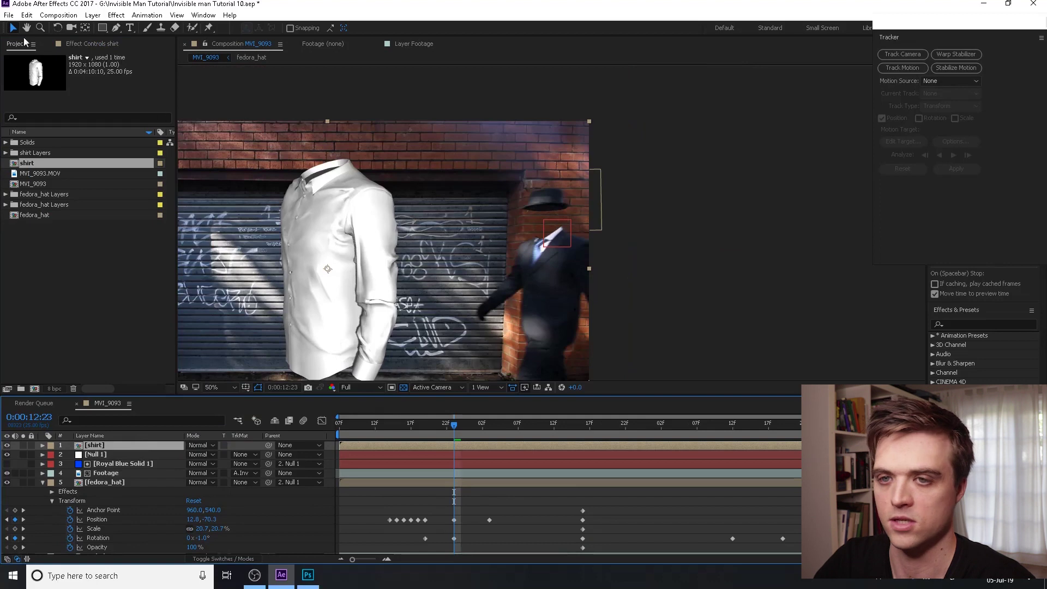
{"action": "left_click_drag", "start_coordinate": [365, 242], "coordinate": [594, 301]}
{"action": "scroll", "coordinate": [544, 225], "scroll_direction": "up", "scroll_amount": 2}
{"action": "left_click_drag", "start_coordinate": [543, 225], "coordinate": [397, 181]}
Step: Scale the shirt layer to 56.7%, position it over the collar and rotate it to about -4.7°
{"action": "key", "text": "s"}
{"action": "left_click_drag", "start_coordinate": [223, 455], "coordinate": [199, 455]}
{"action": "left_click_drag", "start_coordinate": [498, 376], "coordinate": [451, 281]}
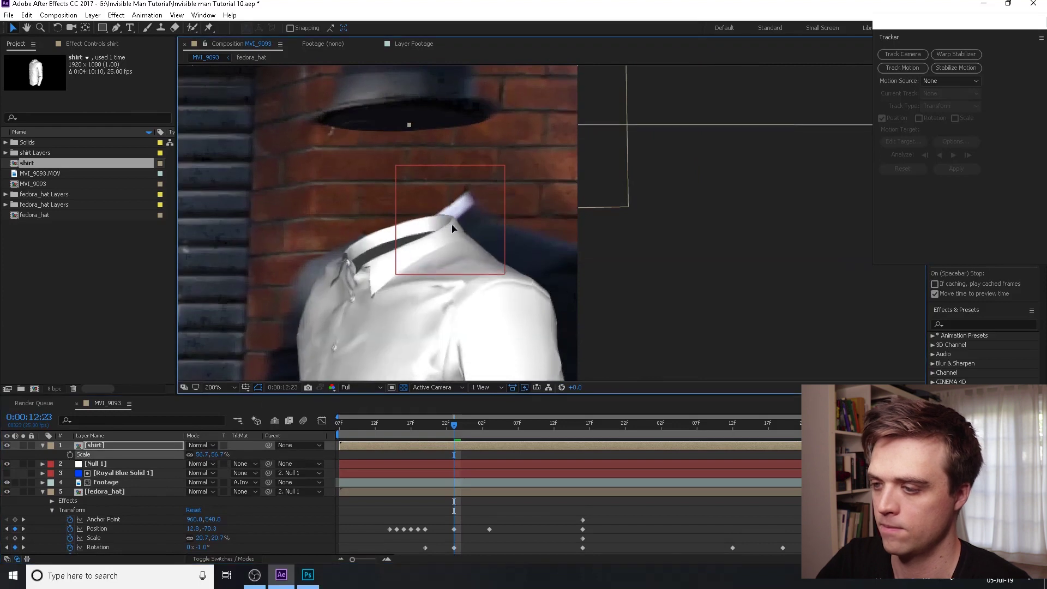
{"action": "left_click", "coordinate": [58, 27]}
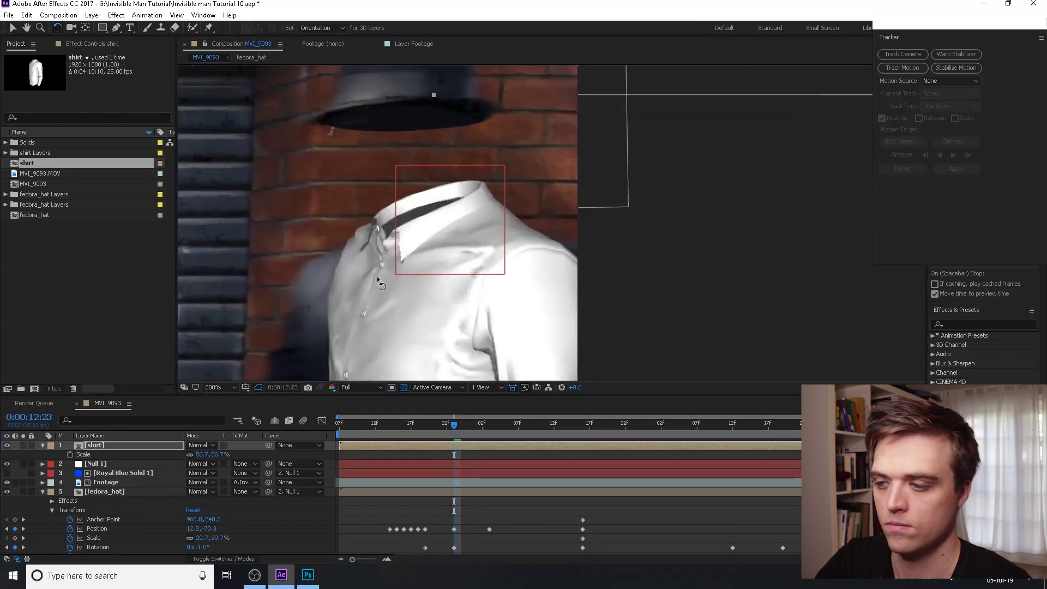
{"action": "left_click_drag", "start_coordinate": [428, 290], "coordinate": [397, 289]}
{"action": "key", "text": "v"}
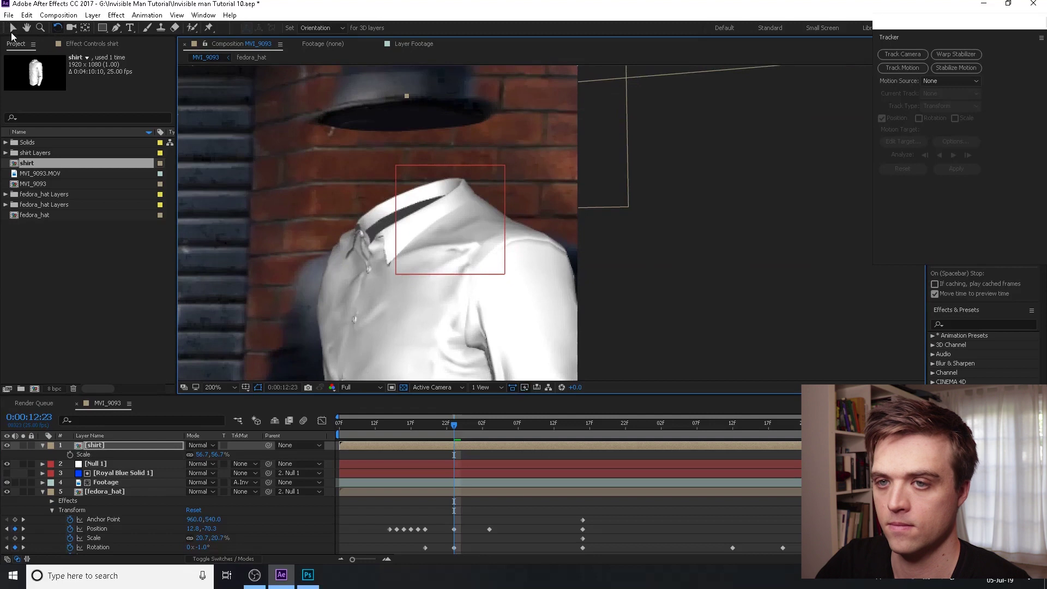
Step: Move the shirt layer's anchor point from the torso up to the collar opening with the Pan Behind tool
{"action": "key", "text": "comma"}
{"action": "key", "text": "y"}
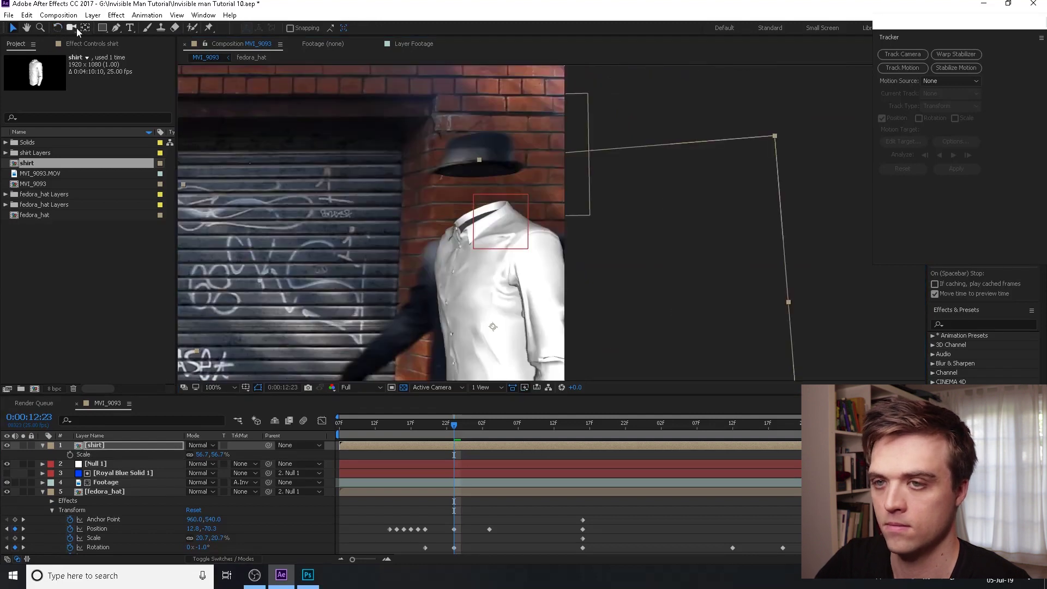
{"action": "left_click_drag", "start_coordinate": [492, 327], "coordinate": [482, 225]}
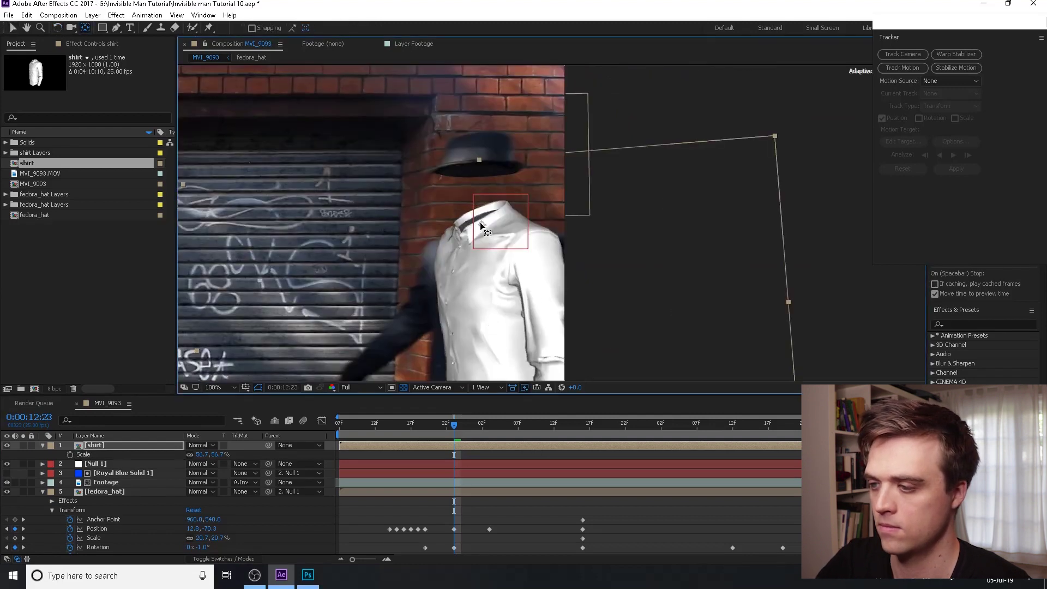
Step: Place the shirt layer between Footage and fedora_hat, and nudge it so its collar fills the empty neck opening
{"action": "left_click", "coordinate": [43, 492]}
{"action": "left_click_drag", "start_coordinate": [94, 447], "coordinate": [128, 486]}
{"action": "scroll", "coordinate": [509, 233], "scroll_direction": "up", "scroll_amount": 1}
{"action": "left_click_drag", "start_coordinate": [407, 221], "coordinate": [467, 279]}
{"action": "left_click", "coordinate": [26, 28]}
{"action": "scroll", "coordinate": [476, 219], "scroll_direction": "up", "scroll_amount": 1}
{"action": "left_click_drag", "start_coordinate": [471, 236], "coordinate": [473, 231]}
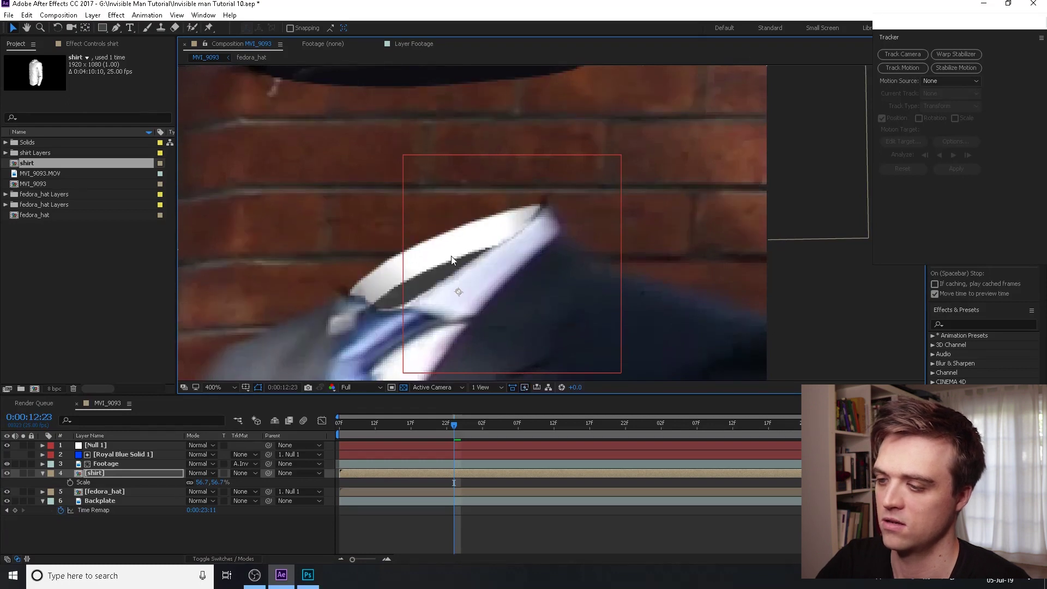
{"action": "scroll", "coordinate": [446, 264], "scroll_direction": "down", "scroll_amount": 4}
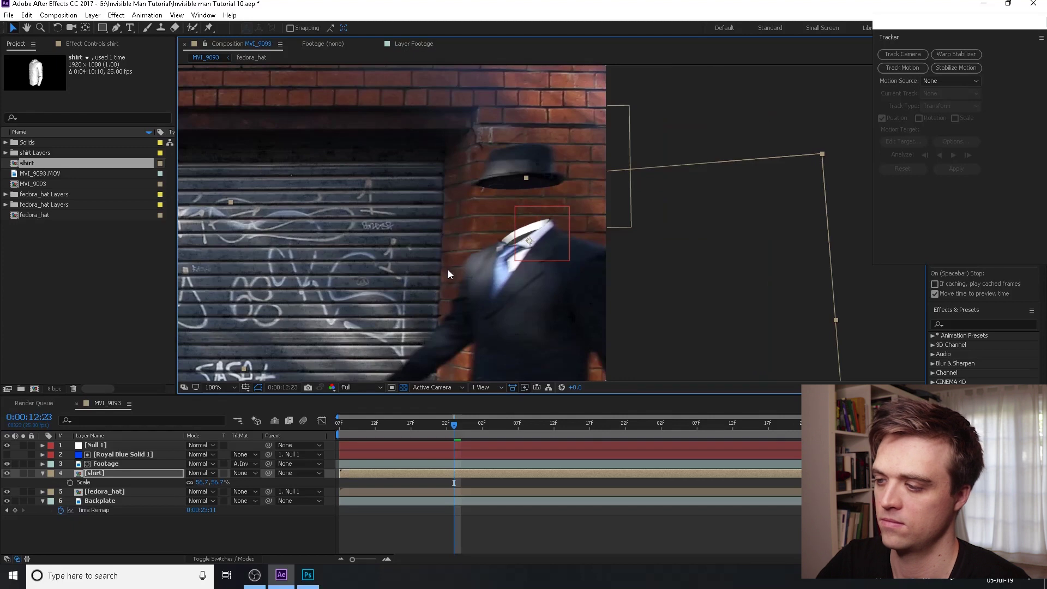
Step: Fine-tune the shirt's anchor point to about 937.7, 174.5 in the middle of the collar, and parent the layer to Null 1
{"action": "left_click", "coordinate": [109, 474]}
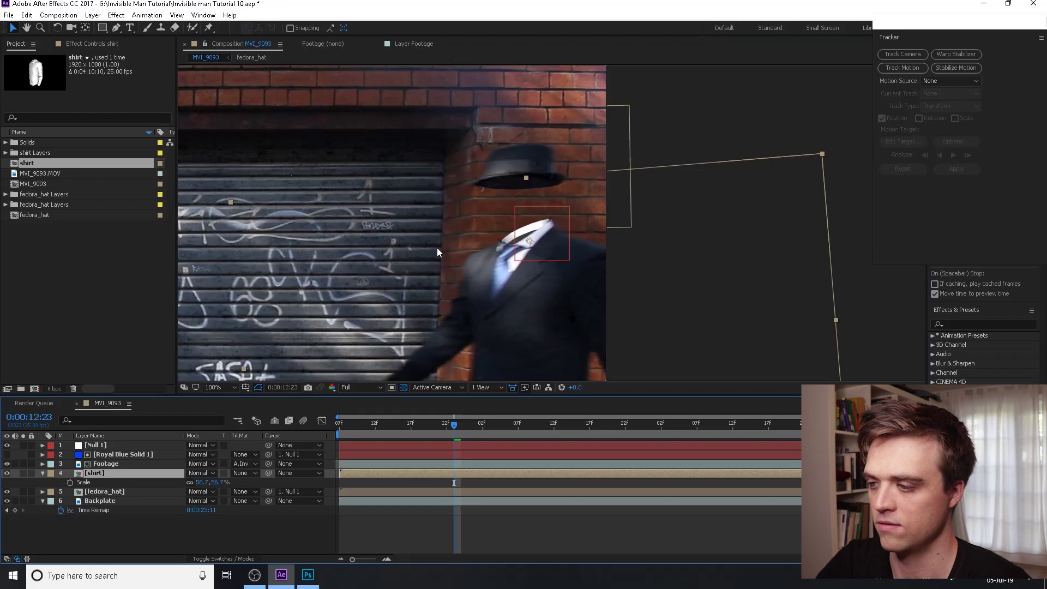
{"action": "key", "text": "period"}
{"action": "left_click", "coordinate": [85, 27]}
{"action": "left_click_drag", "start_coordinate": [508, 260], "coordinate": [496, 243]}
{"action": "left_click", "coordinate": [119, 472]}
{"action": "left_click_drag", "start_coordinate": [268, 473], "coordinate": [165, 446]}
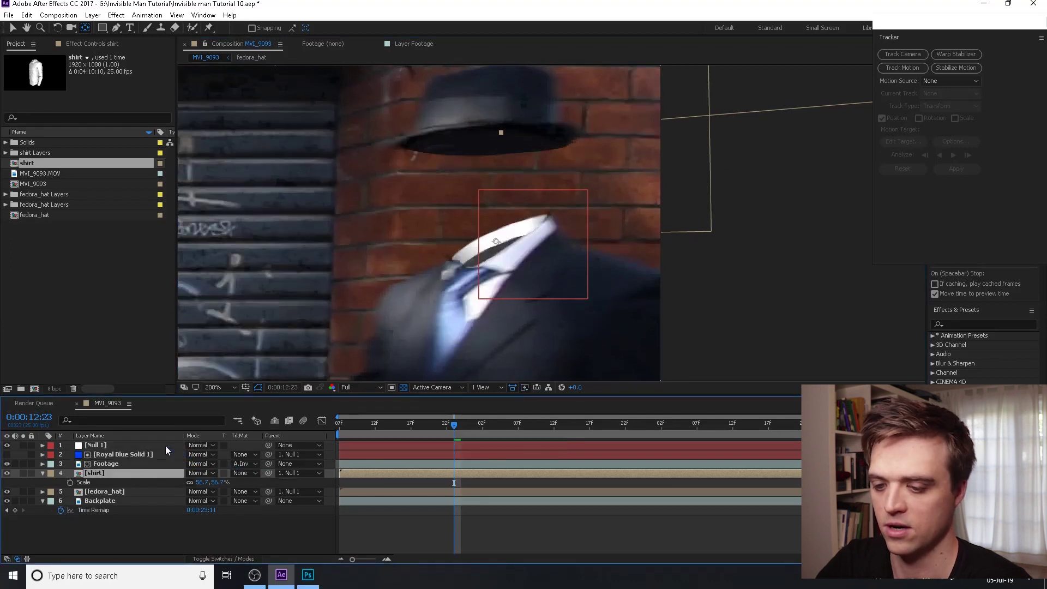
Step: Scrub the walk between 0:00:12:20 and 0:00:14:09 and examine how the shirt collar follows the figure
{"action": "left_click", "coordinate": [497, 421]}
{"action": "left_click_drag", "start_coordinate": [510, 419], "coordinate": [525, 411]}
{"action": "scroll", "coordinate": [444, 320], "scroll_direction": "down", "scroll_amount": 1}
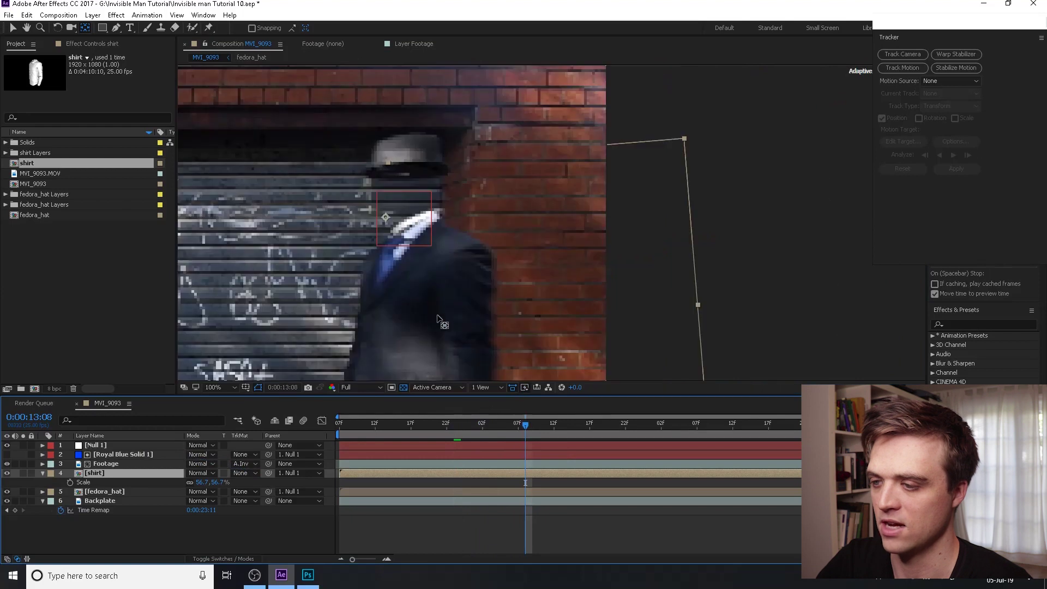
{"action": "left_click_drag", "start_coordinate": [445, 320], "coordinate": [656, 320]}
{"action": "left_click_drag", "start_coordinate": [528, 424], "coordinate": [461, 430]}
{"action": "key", "text": "comma"}
{"action": "key", "text": "comma"}
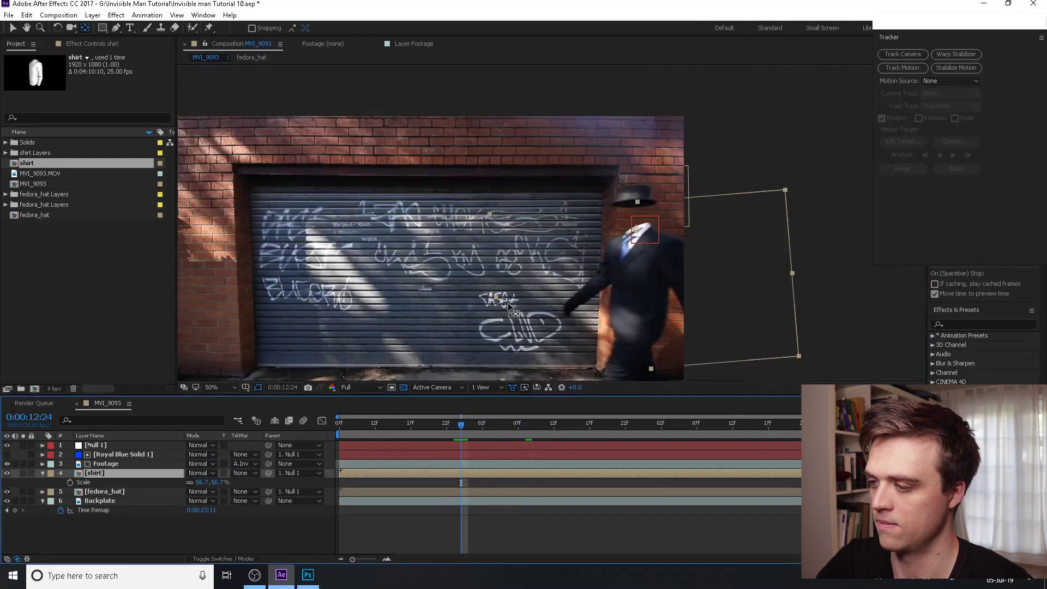
{"action": "left_click", "coordinate": [711, 423]}
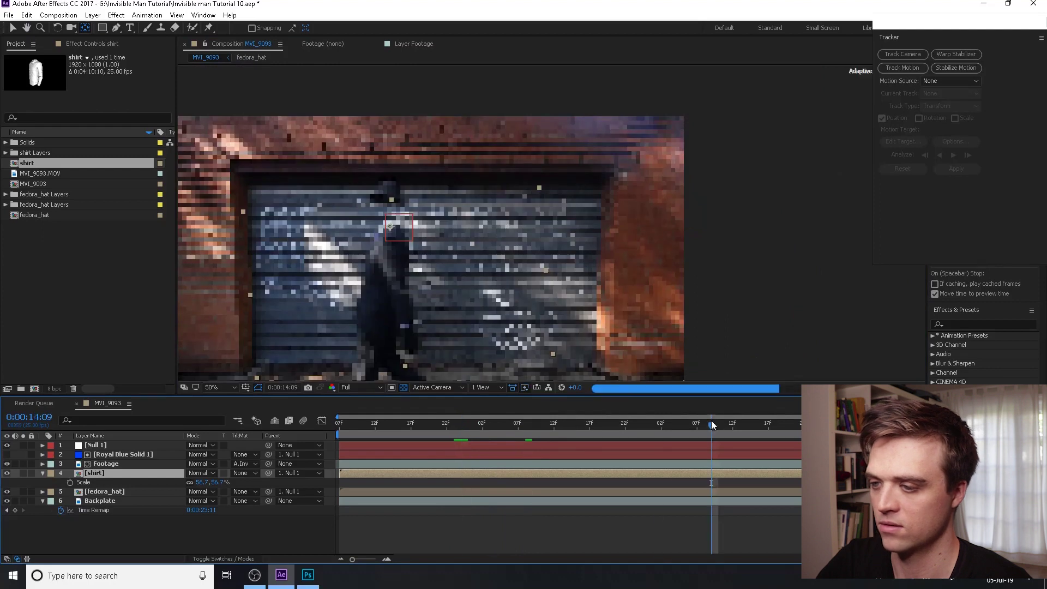
{"action": "left_click_drag", "start_coordinate": [655, 425], "coordinate": [455, 448]}
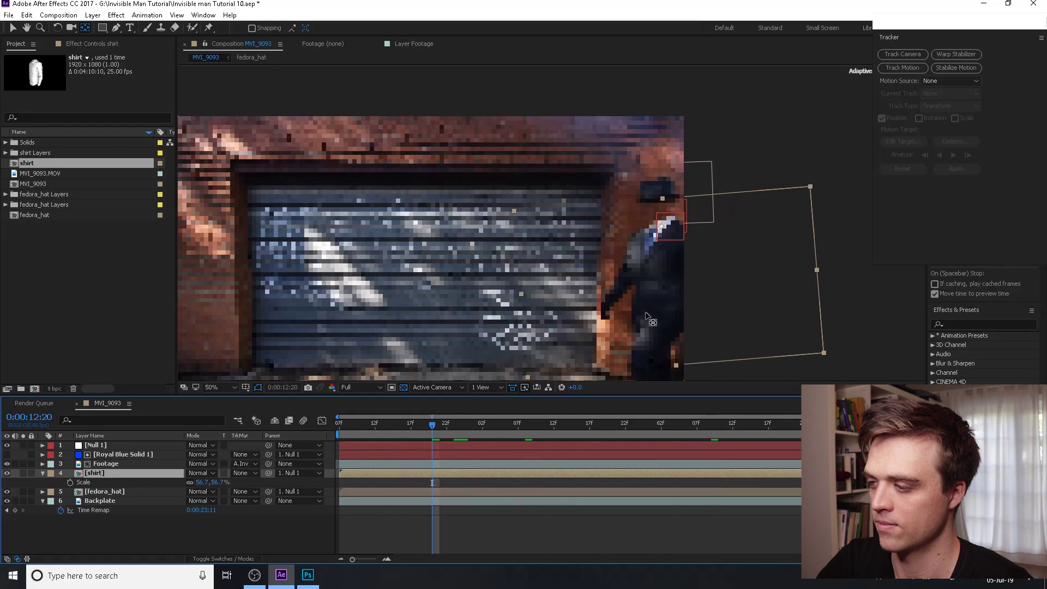
{"action": "scroll", "coordinate": [594, 290], "scroll_direction": "up", "scroll_amount": 2}
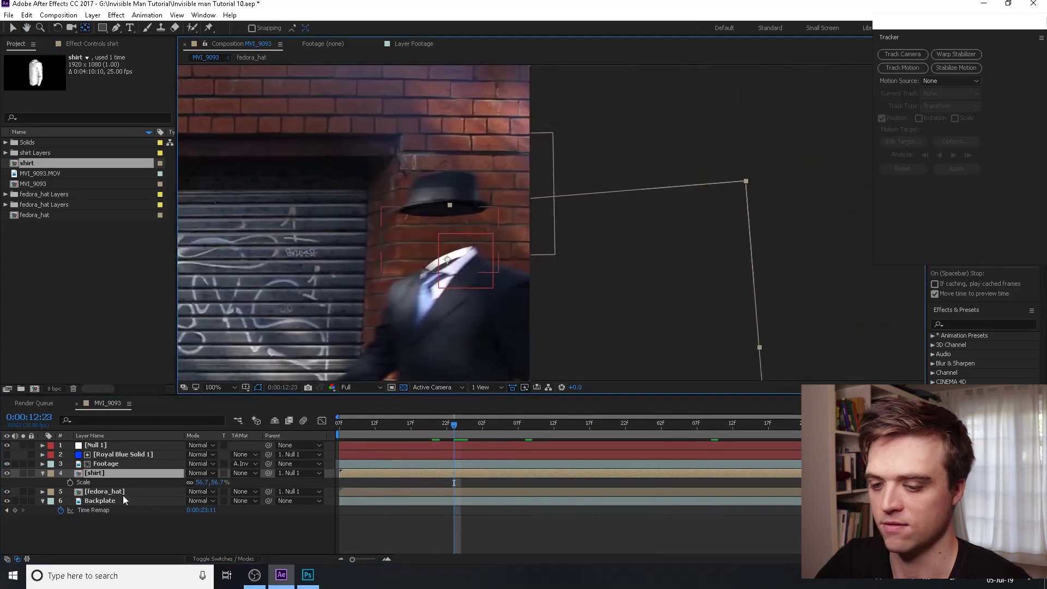
Step: At 0:00:12:23, enable keyframing for the shirt's Anchor Point, Position, Scale, Rotation and Opacity
{"action": "left_click", "coordinate": [42, 473]}
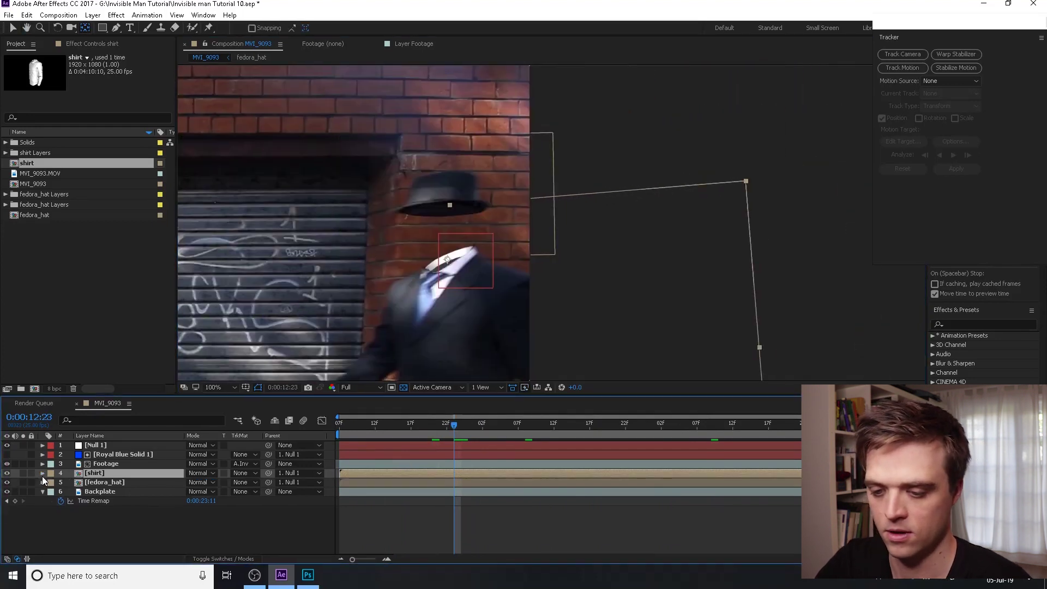
{"action": "left_click", "coordinate": [43, 473]}
{"action": "left_click_drag", "start_coordinate": [70, 491], "coordinate": [75, 532]}
Step: At 0:00:13:08, move the shirt to about 8.4, 57.8 behind the real collar, and undo the last changes
{"action": "left_click_drag", "start_coordinate": [506, 431], "coordinate": [525, 431]}
{"action": "scroll", "coordinate": [580, 257], "scroll_direction": "up", "scroll_amount": 2}
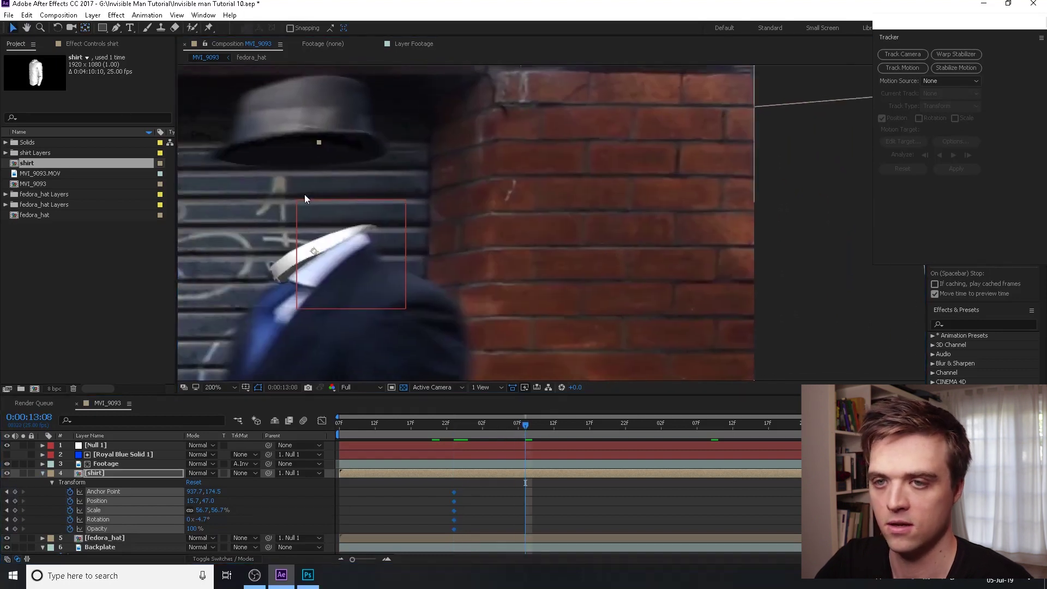
{"action": "scroll", "coordinate": [304, 194], "scroll_direction": "up", "scroll_amount": 2}
{"action": "left_click_drag", "start_coordinate": [487, 292], "coordinate": [449, 306]}
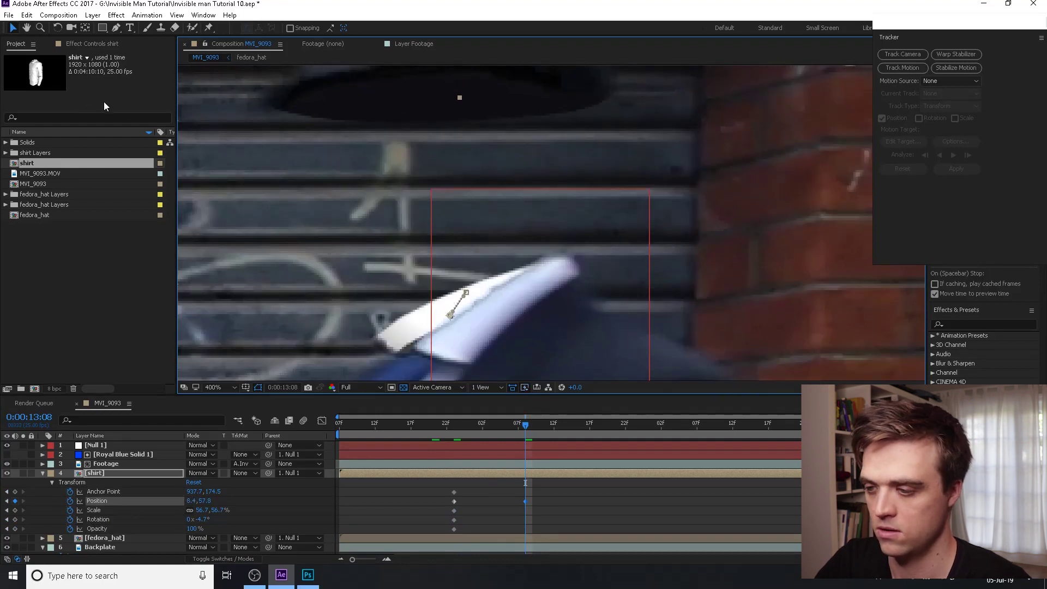
{"action": "key", "text": "ctrl+z"}
{"action": "key", "text": "ctrl+z"}
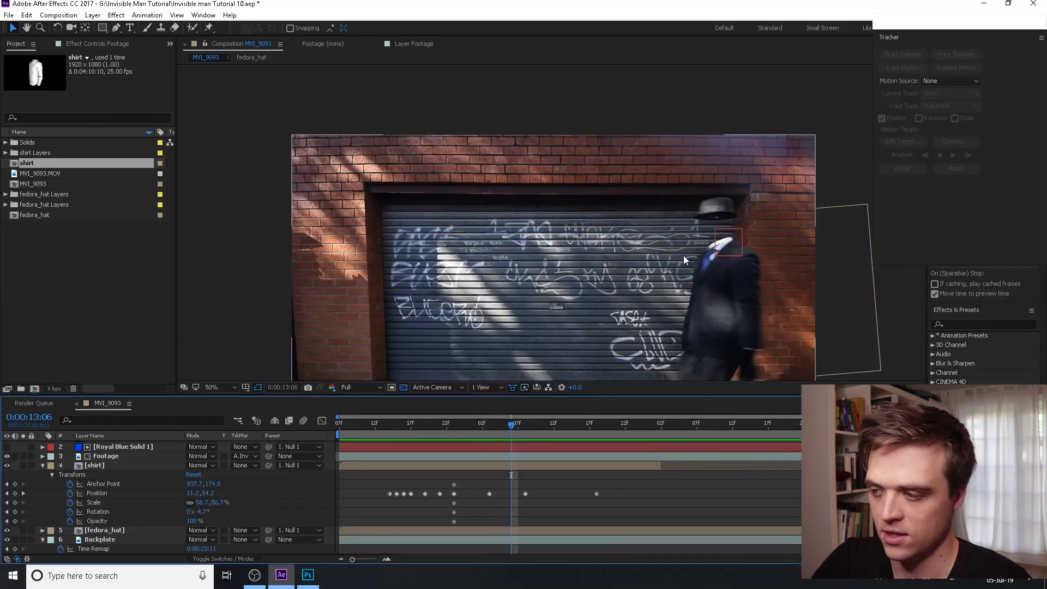
Step: Inspect the collar up close at 0:00:13:06 and collapse the shirt layer's properties
{"action": "scroll", "coordinate": [684, 257], "scroll_direction": "up", "scroll_amount": 1}
{"action": "left_click_drag", "start_coordinate": [684, 257], "coordinate": [329, 262]}
{"action": "left_click", "coordinate": [43, 466]}
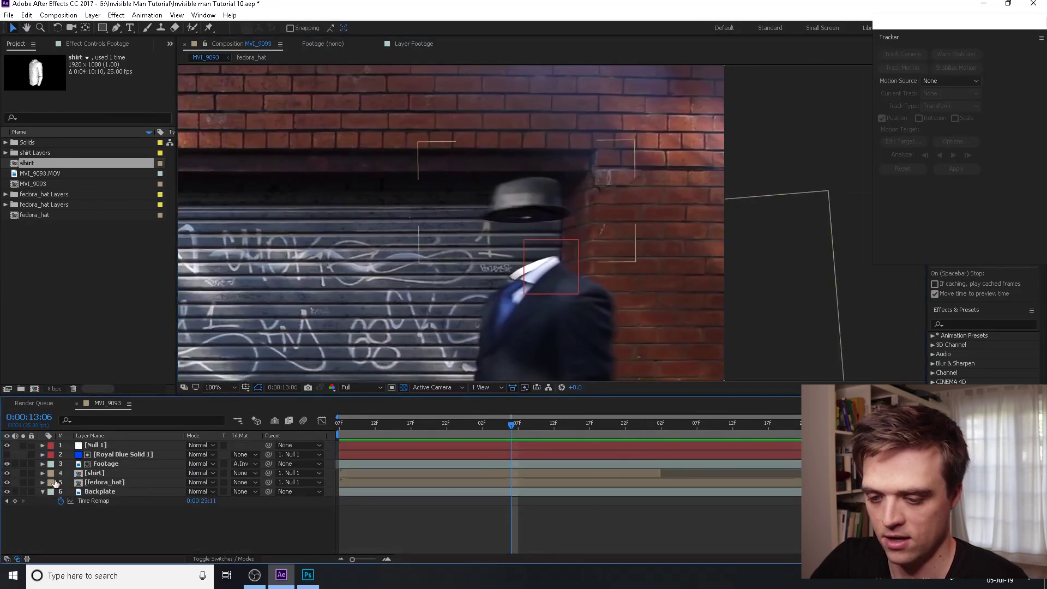
Step: Enable motion blur for the shirt and fedora_hat layers
{"action": "left_click", "coordinate": [107, 474]}
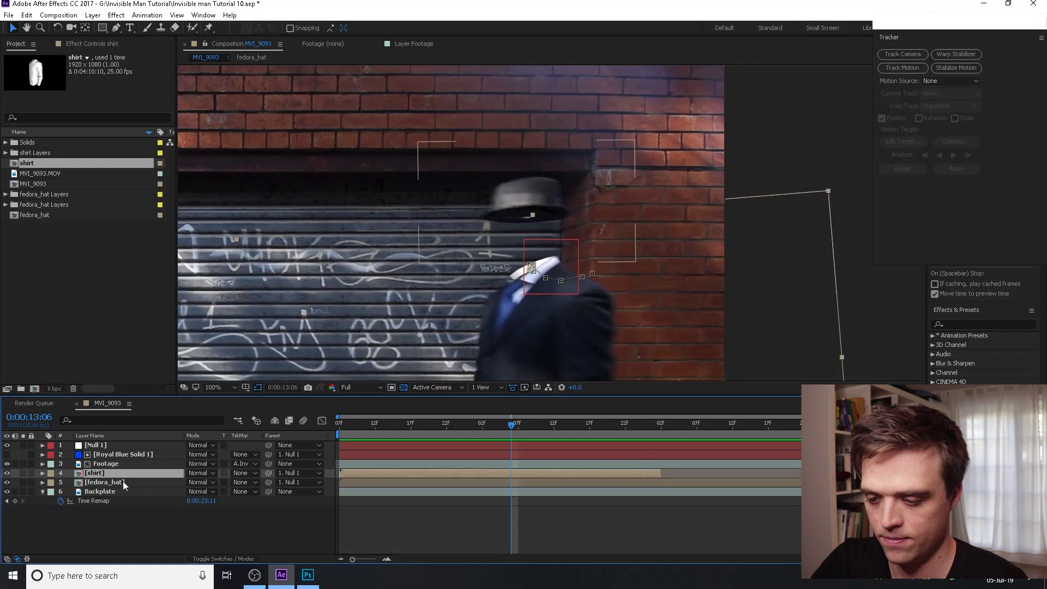
{"action": "left_click", "coordinate": [245, 557]}
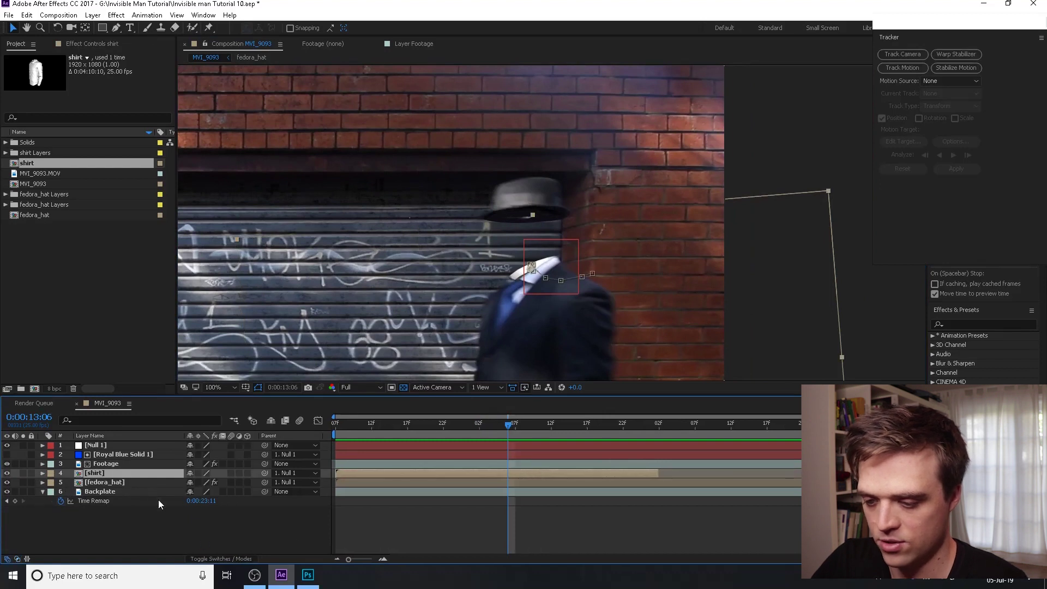
{"action": "left_click", "coordinate": [231, 473]}
{"action": "left_click", "coordinate": [231, 482]}
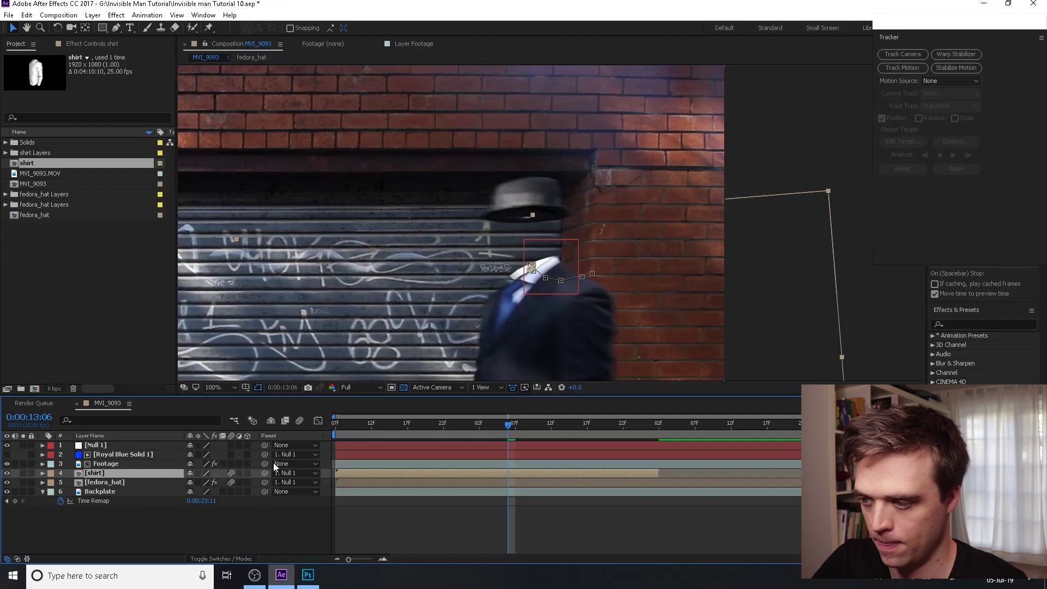
Step: Examine the motion blur on the collar and hat up close at 0:00:13:11, and play the walk from there
{"action": "key", "text": "period"}
{"action": "left_click", "coordinate": [542, 431]}
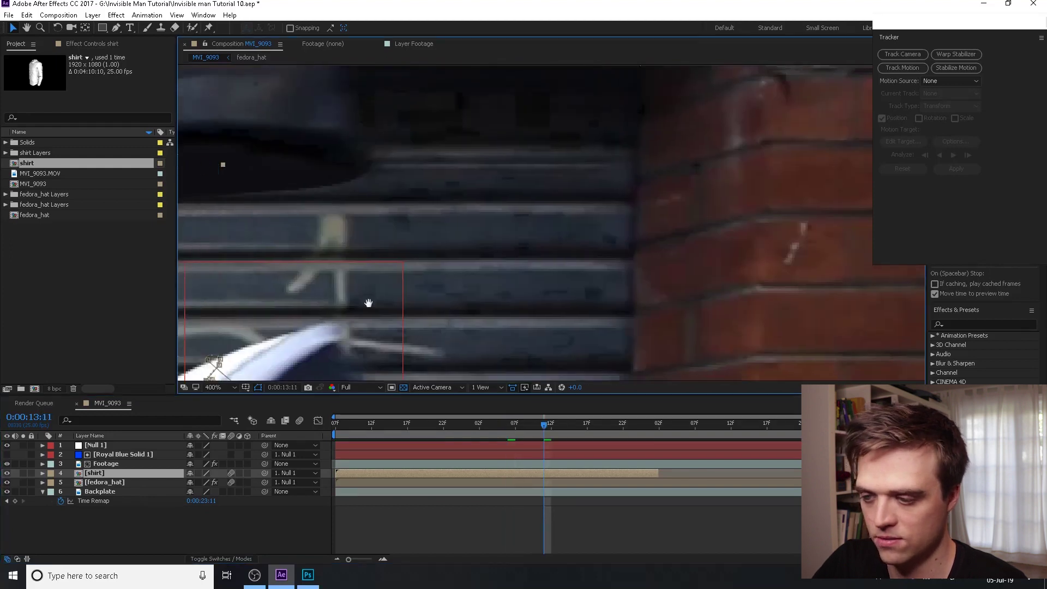
{"action": "scroll", "coordinate": [458, 303], "scroll_direction": "up", "scroll_amount": 2}
{"action": "scroll", "coordinate": [445, 314], "scroll_direction": "down", "scroll_amount": 1}
{"action": "scroll", "coordinate": [439, 314], "scroll_direction": "up", "scroll_amount": 1}
{"action": "scroll", "coordinate": [459, 297], "scroll_direction": "down", "scroll_amount": 2}
{"action": "key", "text": "space"}
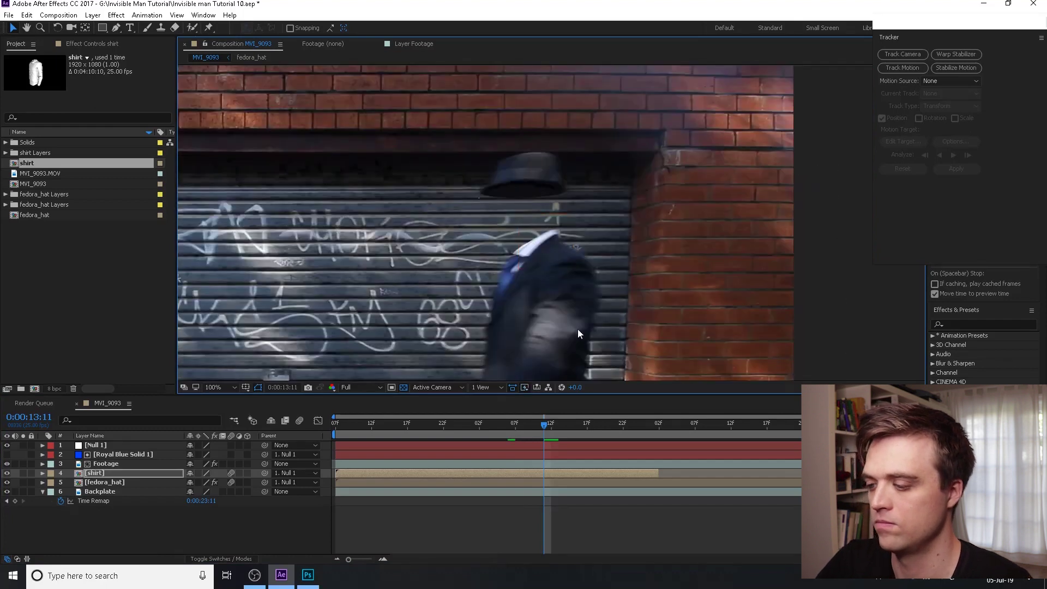
Step: Fit the whole composition in the viewer and preview the walk from its start at 0:00:12:07
{"action": "scroll", "coordinate": [578, 329], "scroll_direction": "down", "scroll_amount": 4}
{"action": "scroll", "coordinate": [633, 318], "scroll_direction": "up", "scroll_amount": 2}
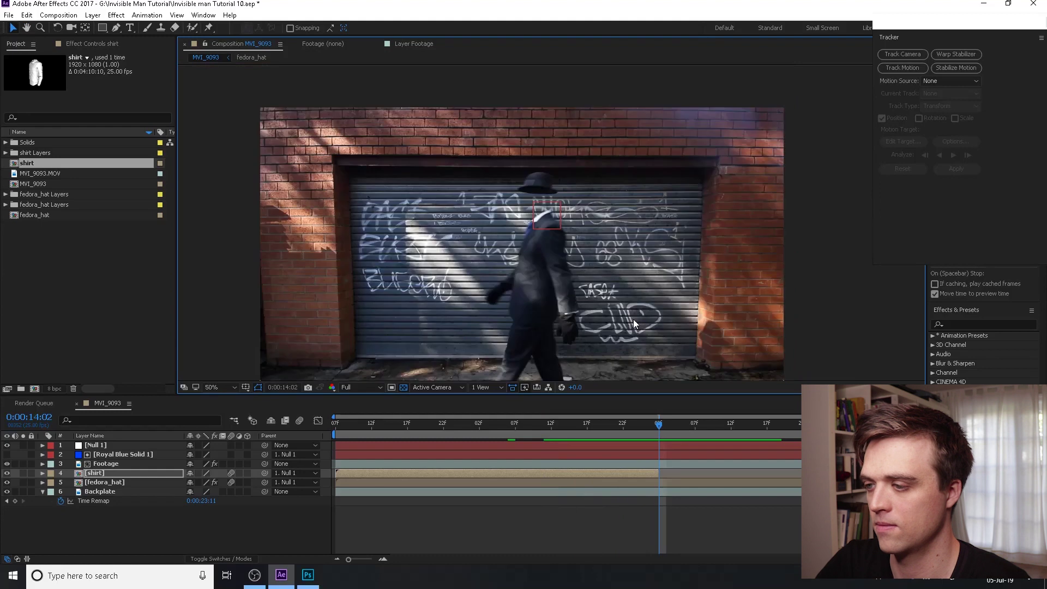
{"action": "left_click", "coordinate": [218, 387]}
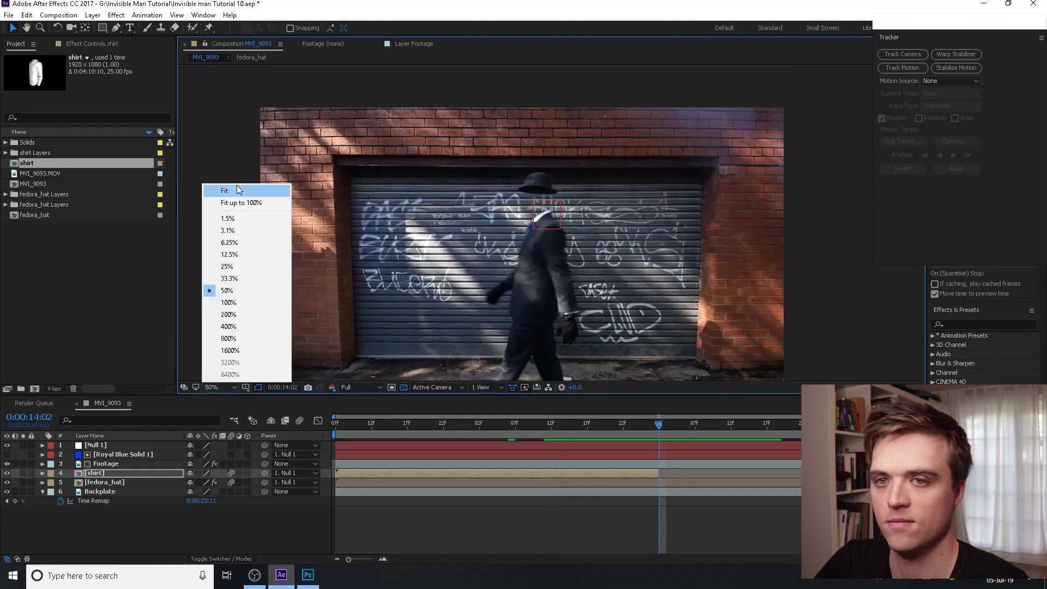
{"action": "left_click", "coordinate": [224, 191]}
{"action": "key", "text": "Home"}
{"action": "key", "text": "space"}
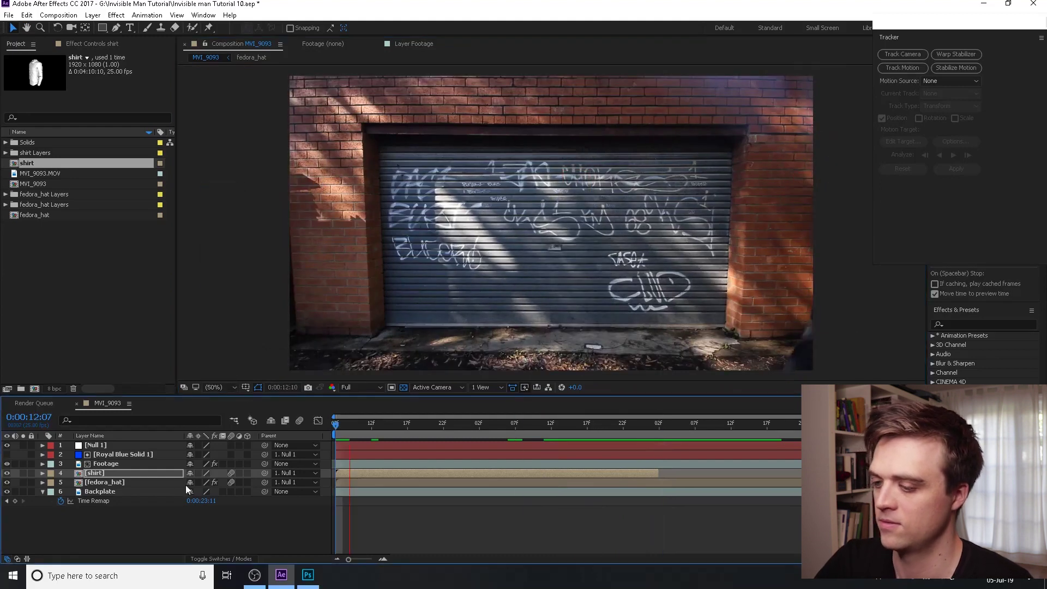